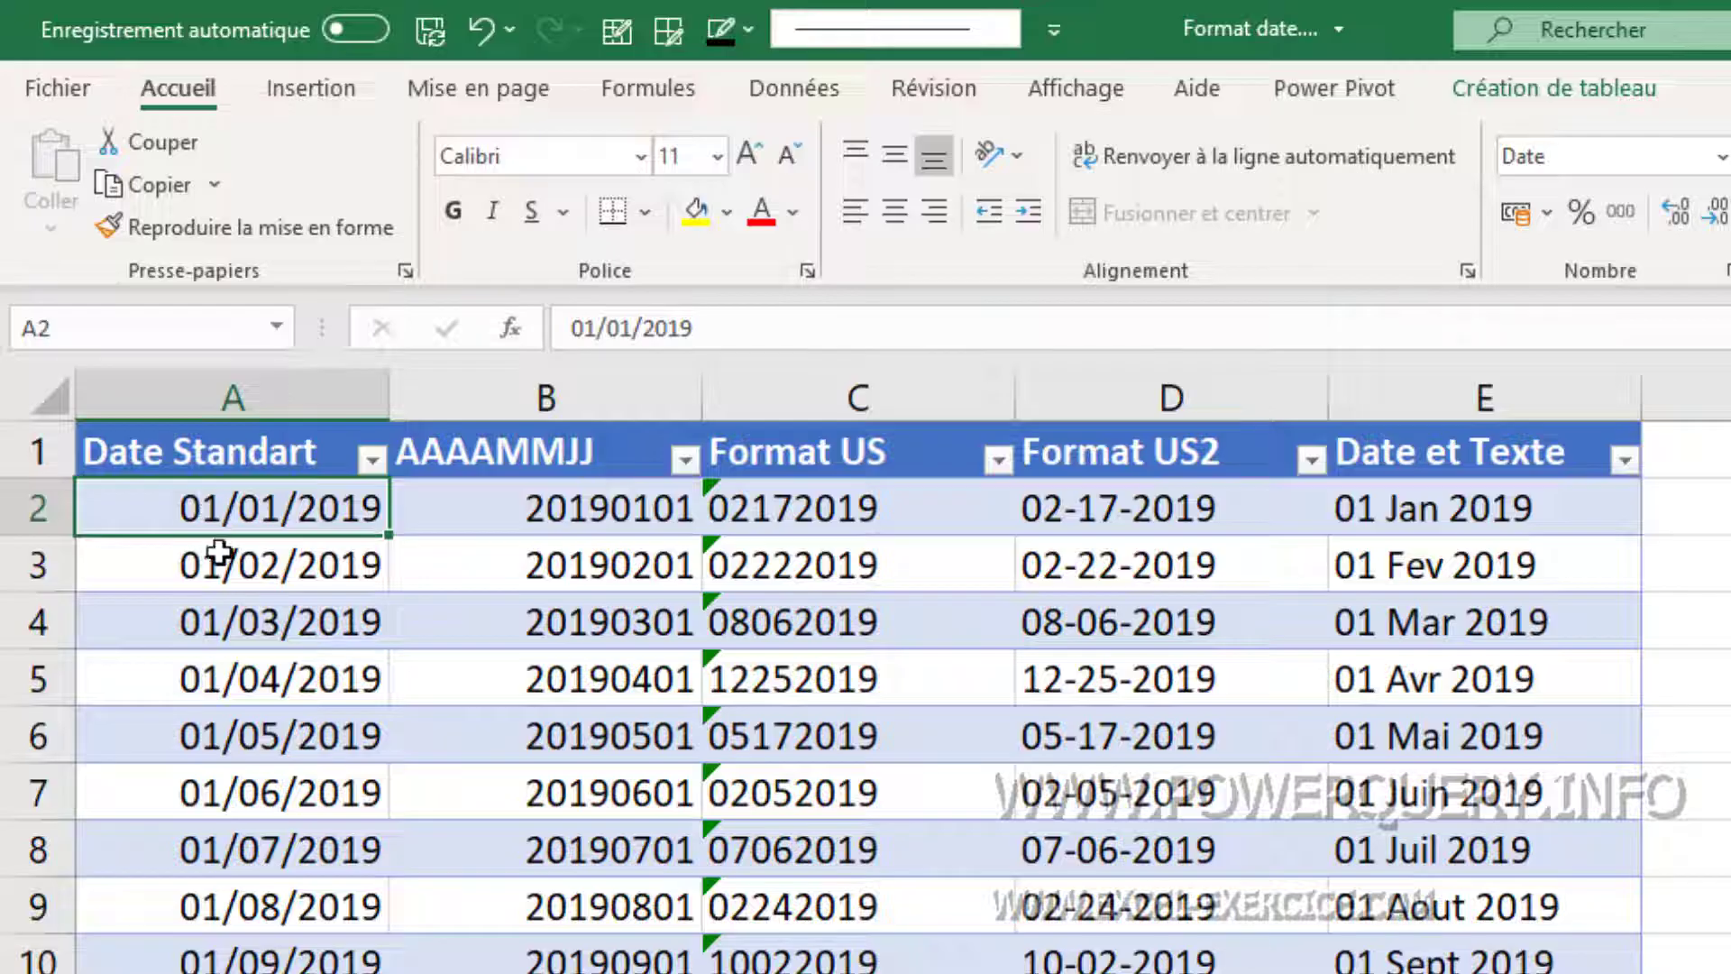
Load the worksheet table containing the date columns into the Power Query editor as a new query.
{"action": "left_click", "coordinate": [222, 562]}
{"action": "left_click", "coordinate": [245, 514]}
{"action": "left_click", "coordinate": [505, 515]}
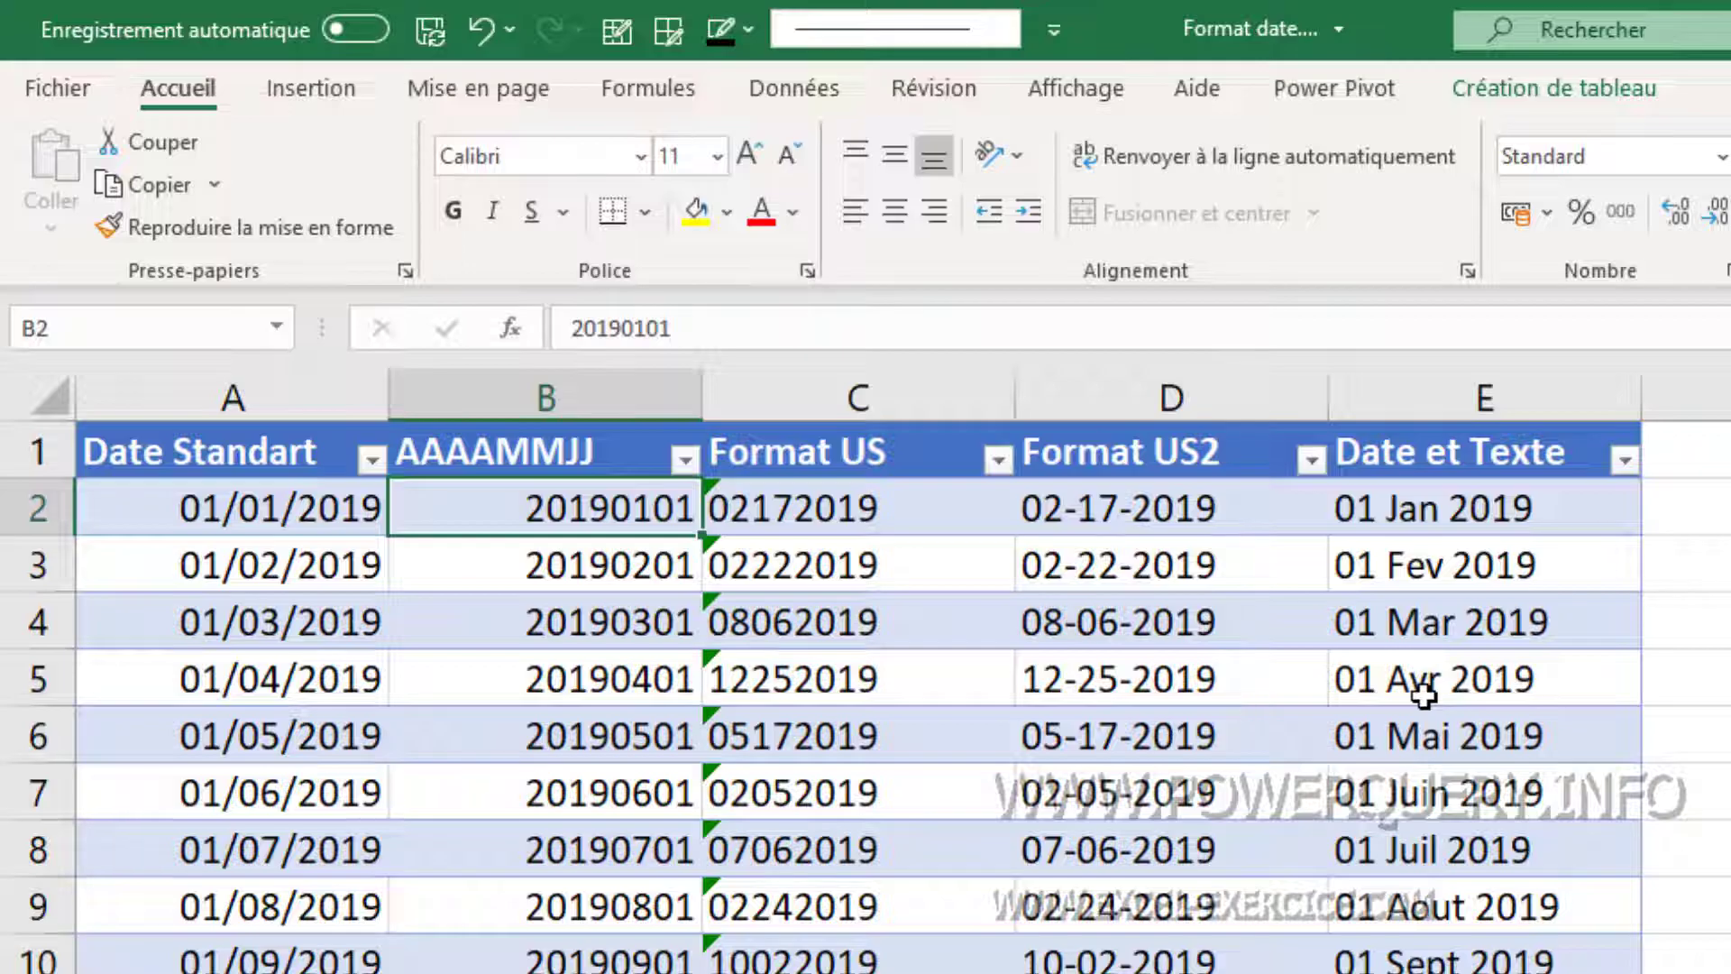
{"action": "left_click", "coordinate": [821, 94]}
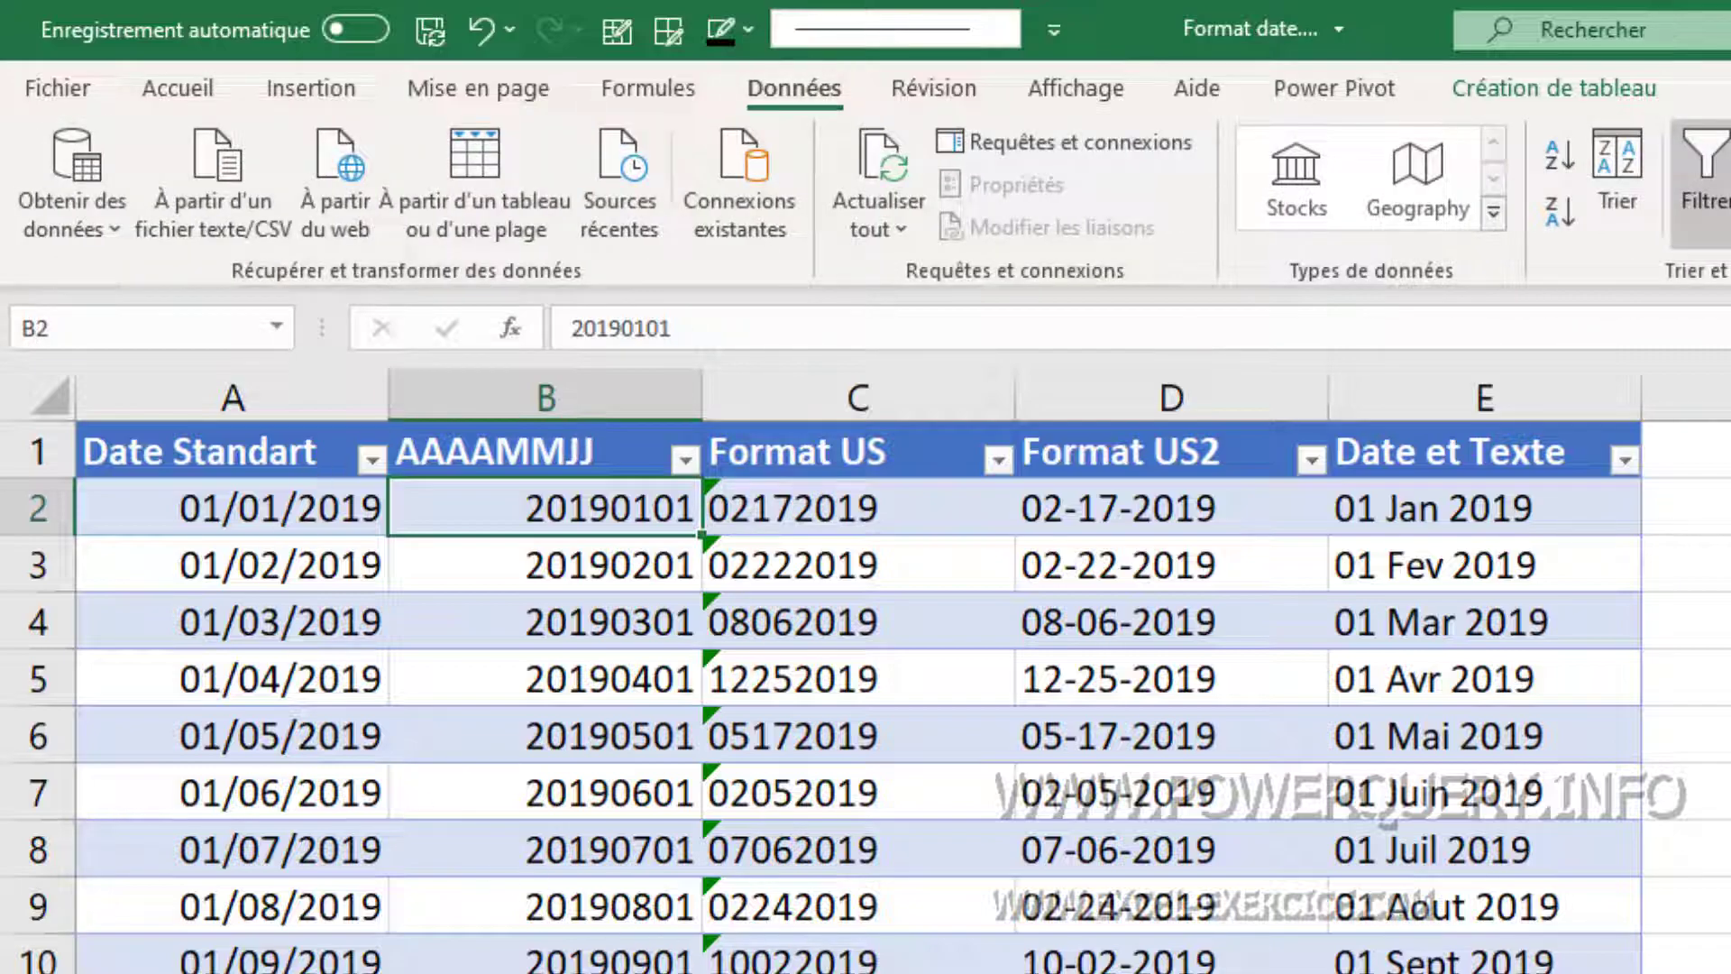
{"action": "left_click", "coordinate": [1538, 91]}
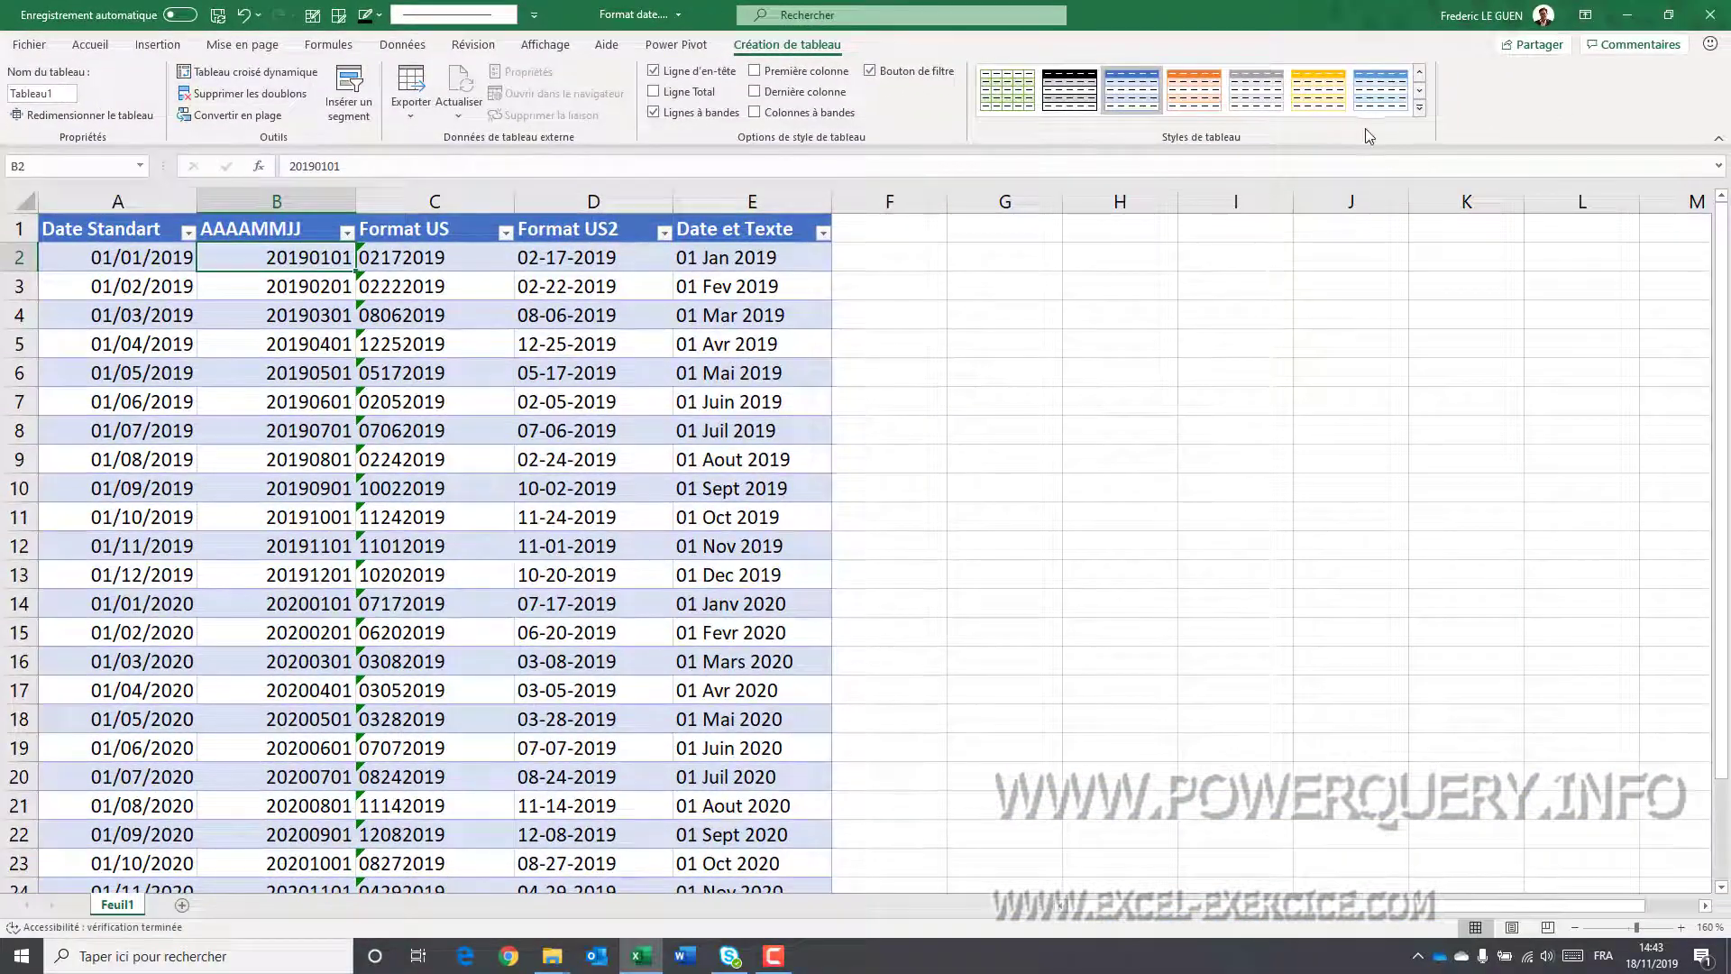
{"action": "left_click", "coordinate": [1338, 109]}
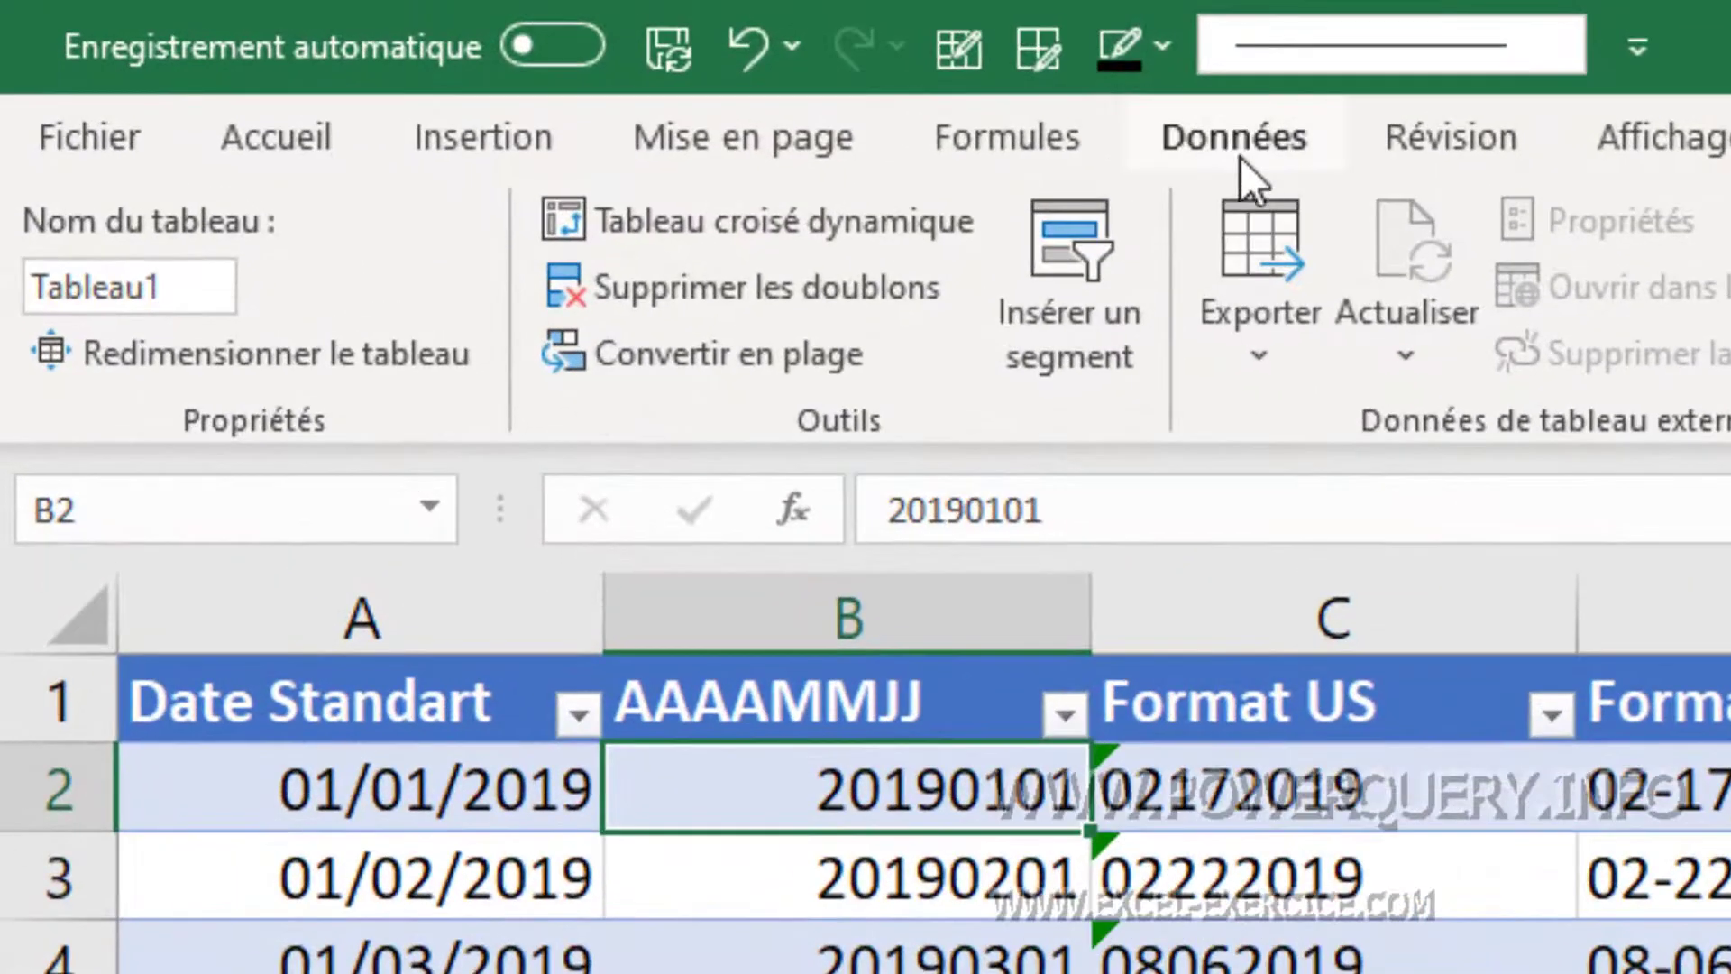
{"action": "left_click", "coordinate": [404, 49]}
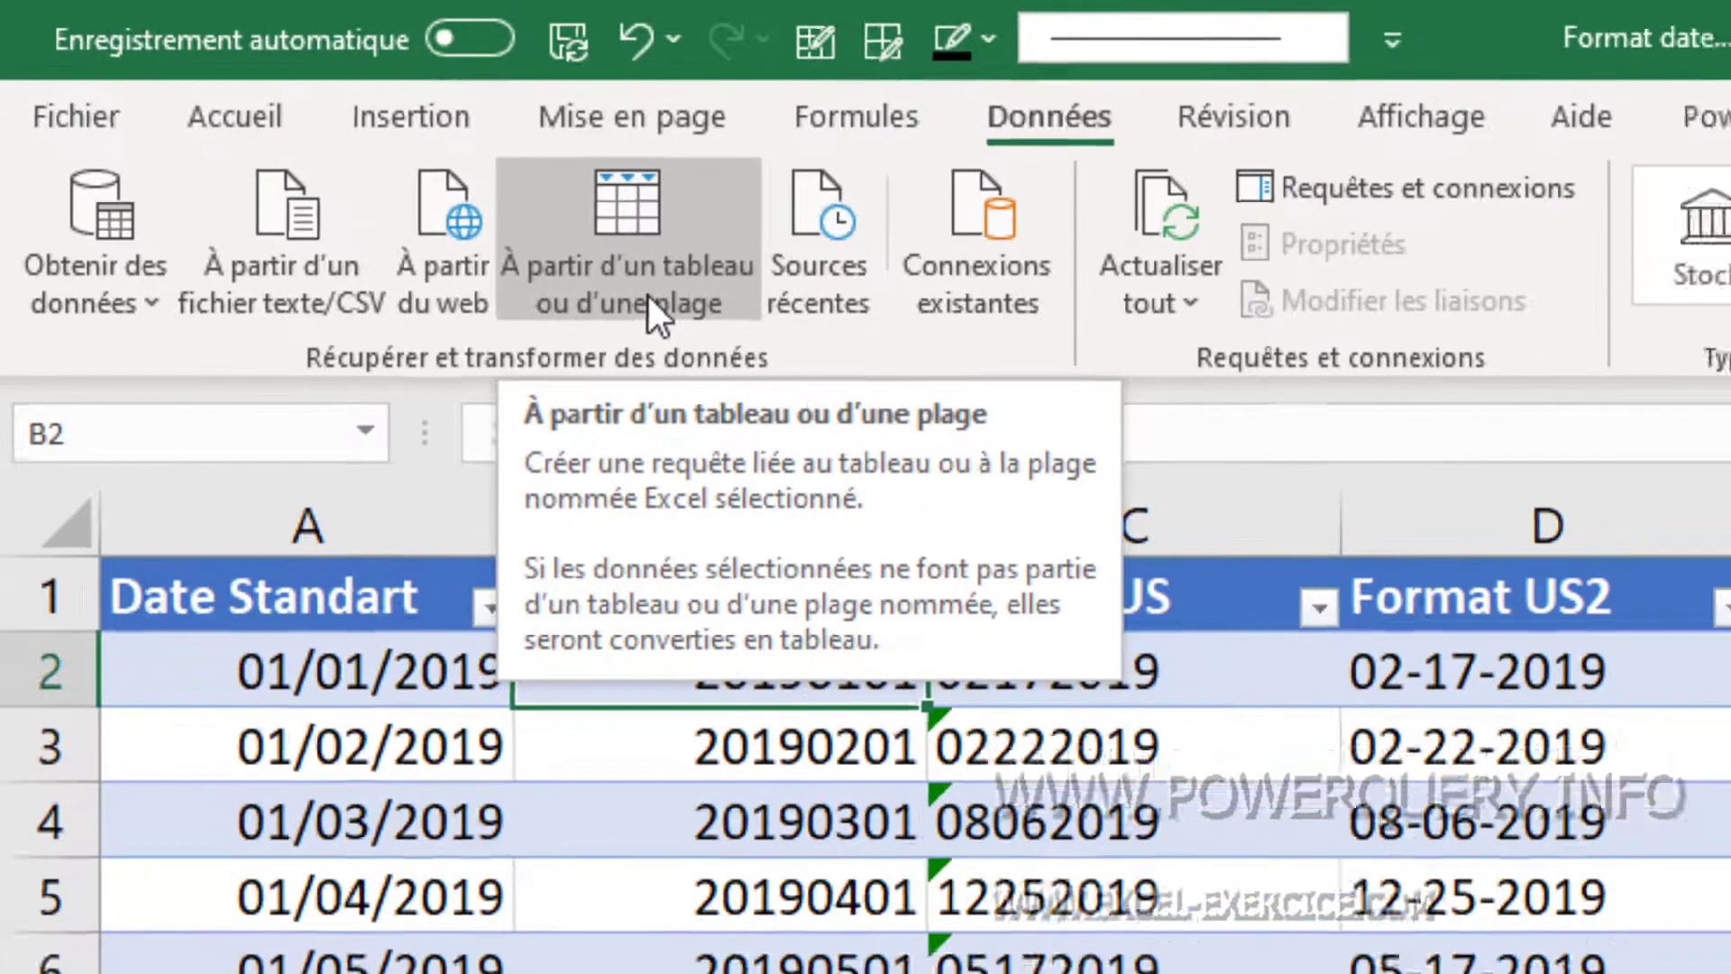
{"action": "left_click", "coordinate": [761, 348]}
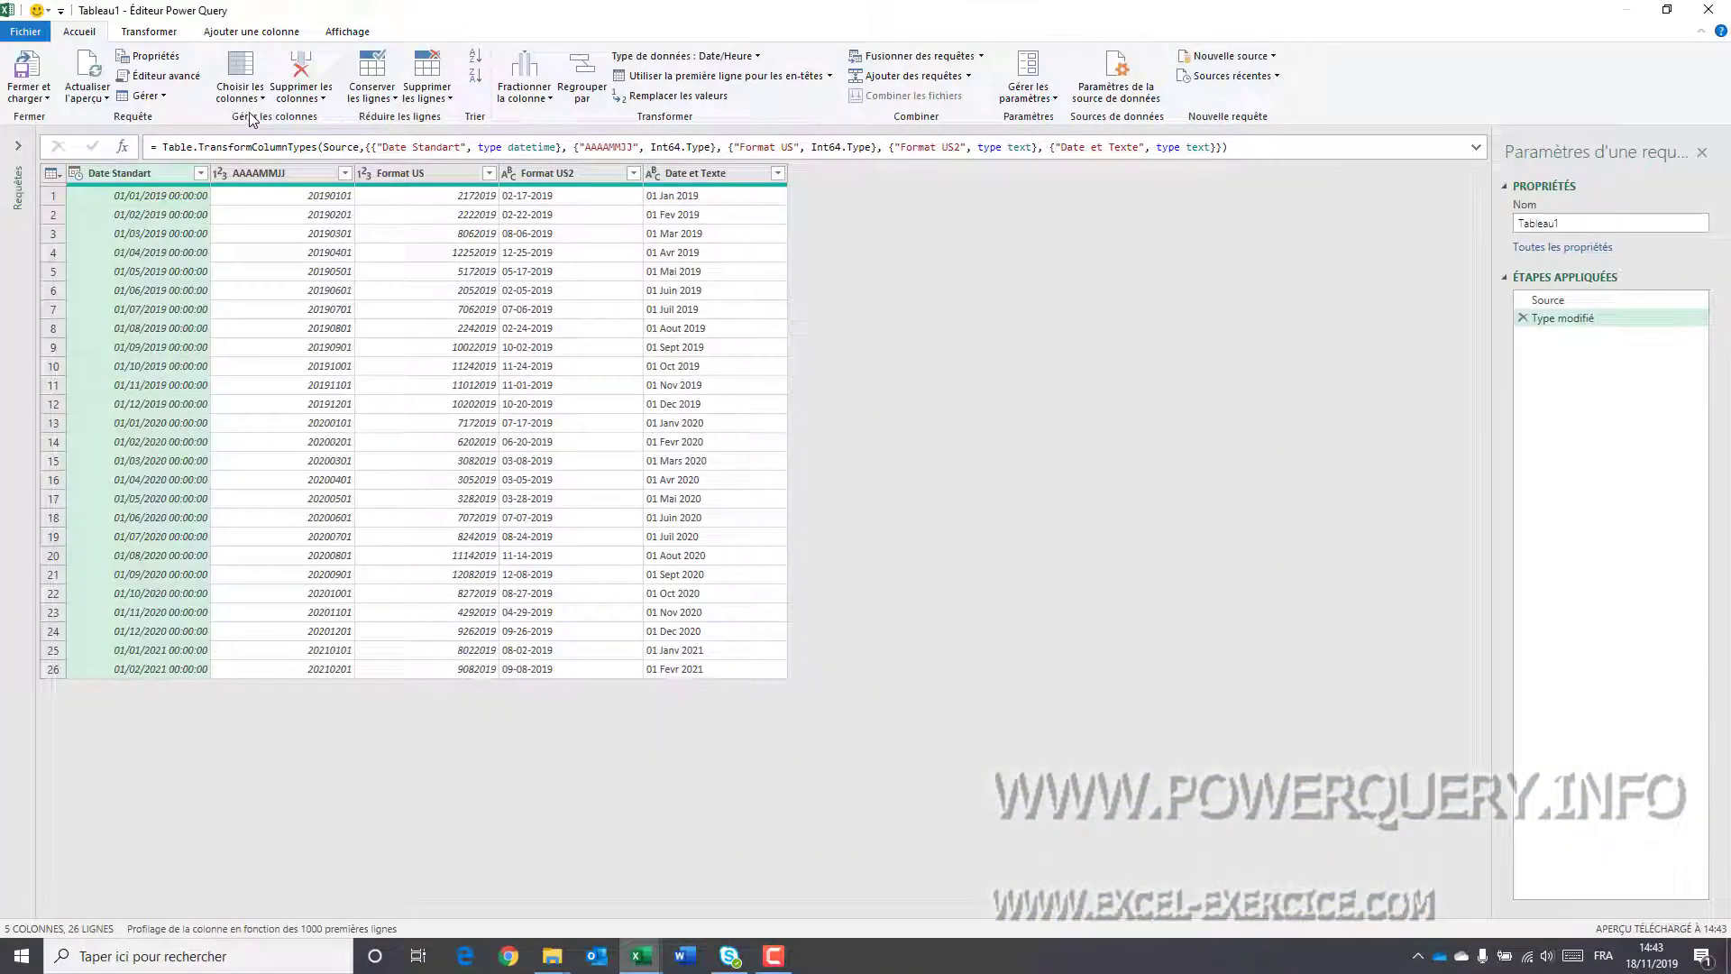
{"action": "left_click_drag", "start_coordinate": [355, 15], "coordinate": [771, 170]}
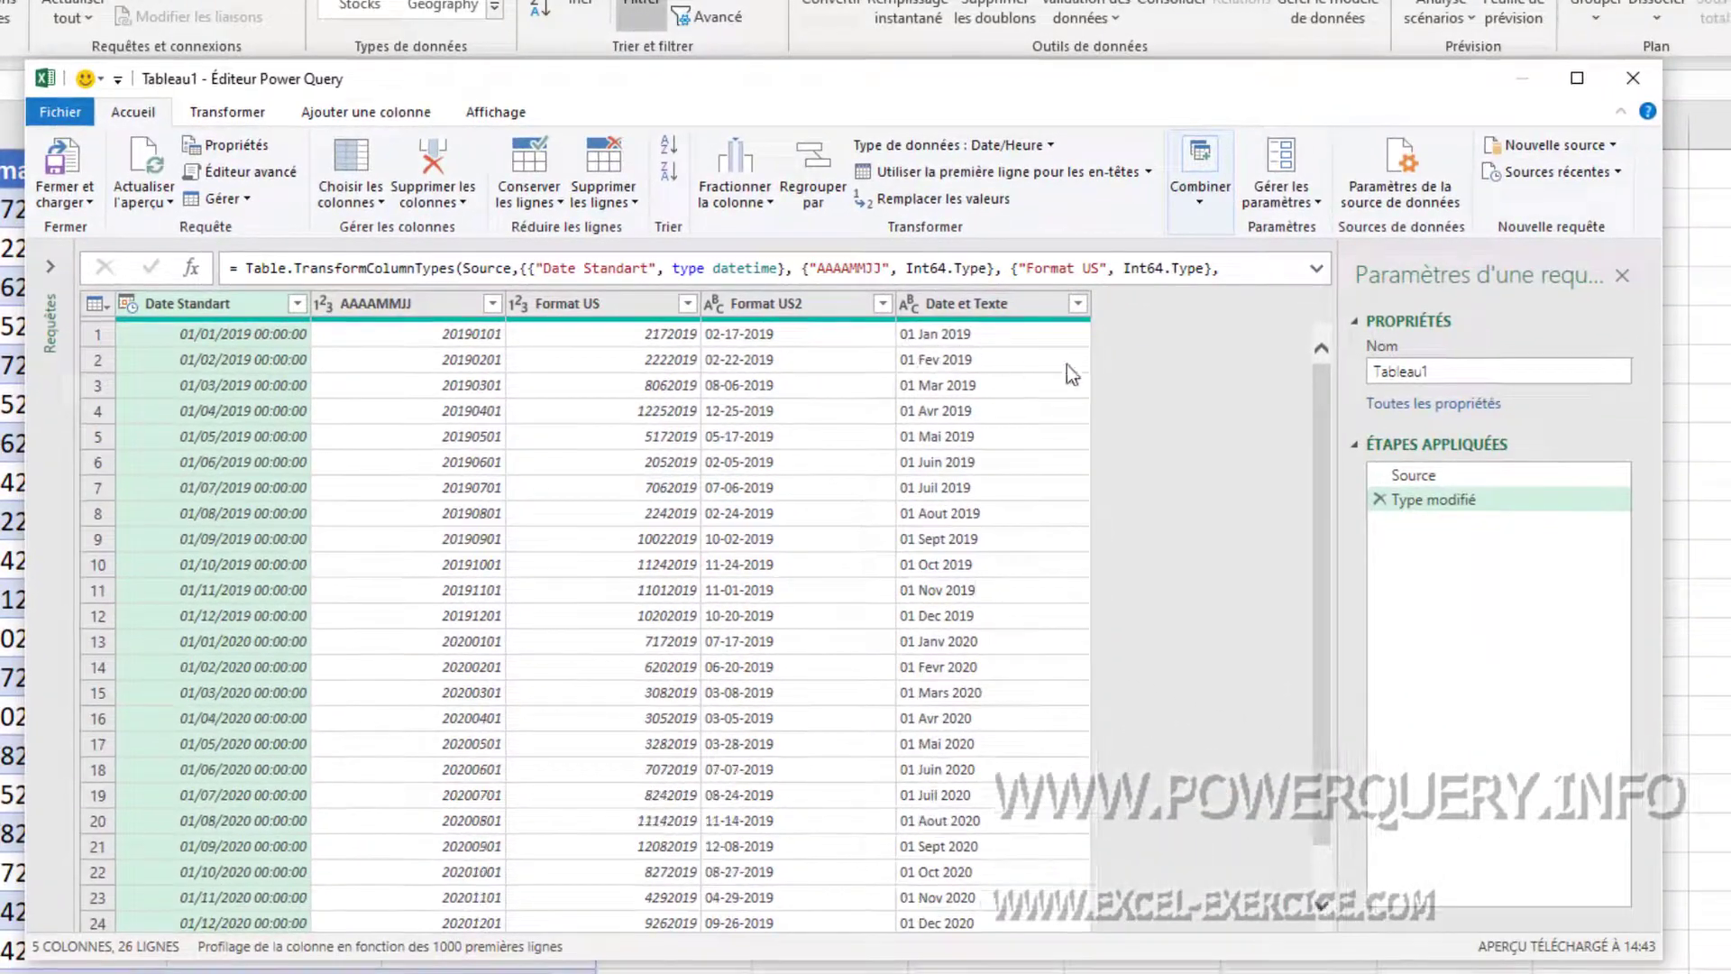
Delete the automatic Type modifié step from the query and set the Date Standart column's data type to Date.
{"action": "left_click", "coordinate": [1425, 474]}
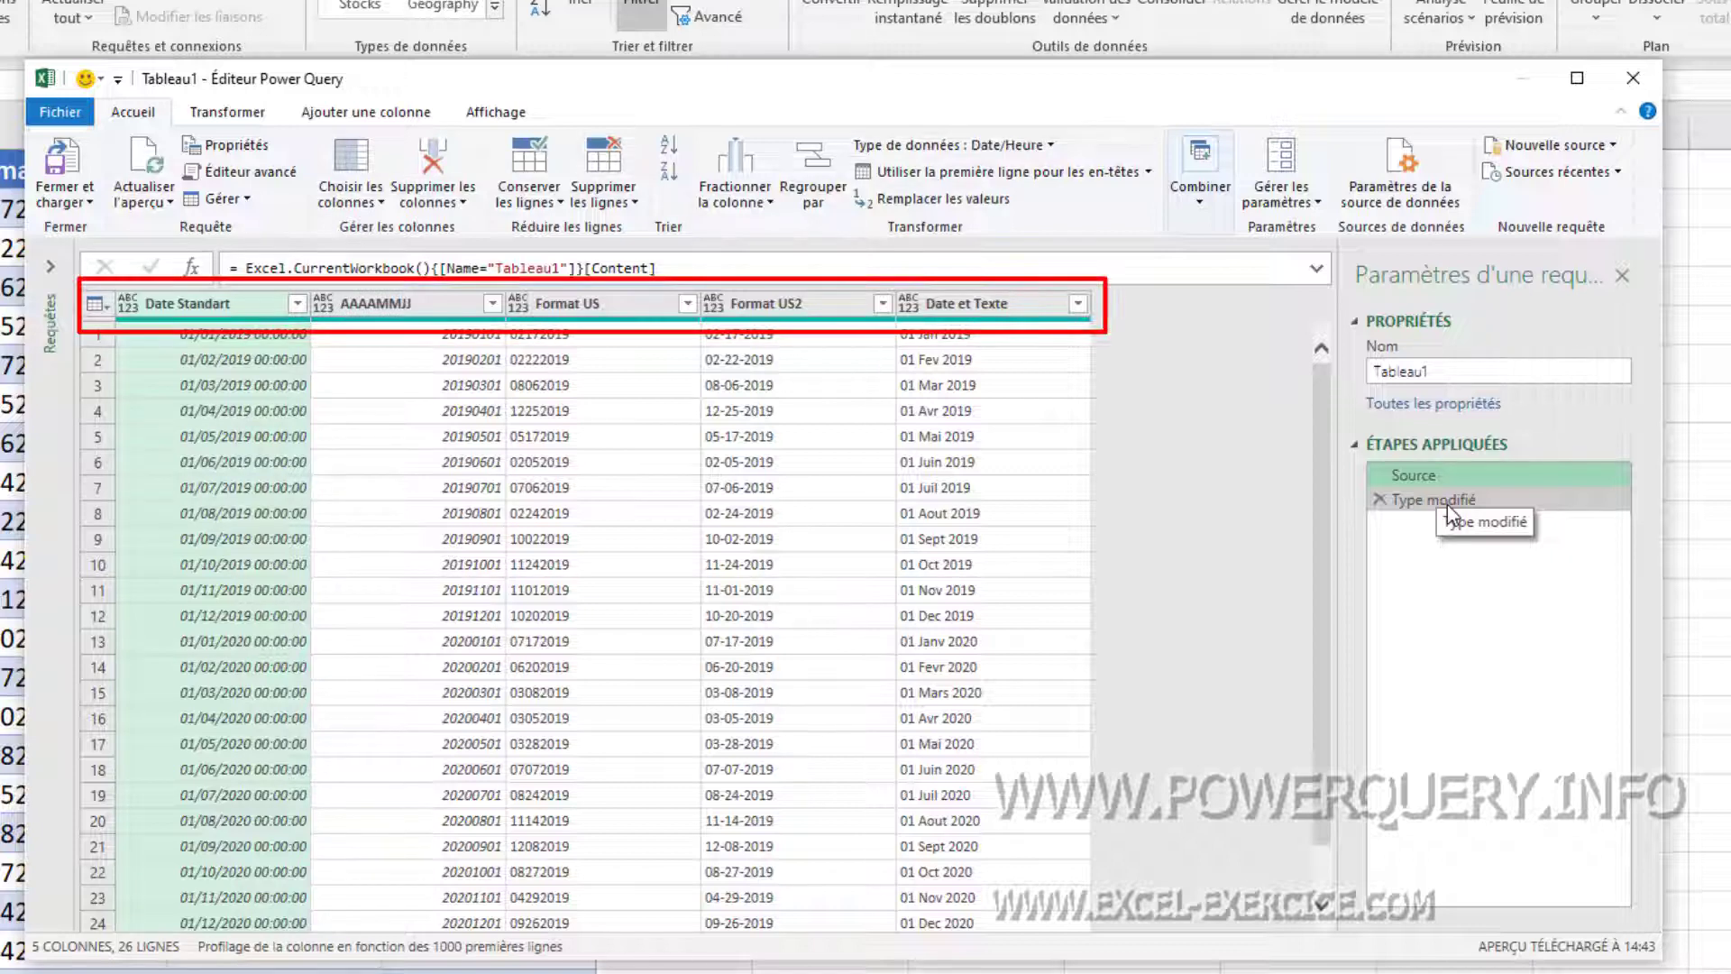
{"action": "left_click", "coordinate": [1448, 505]}
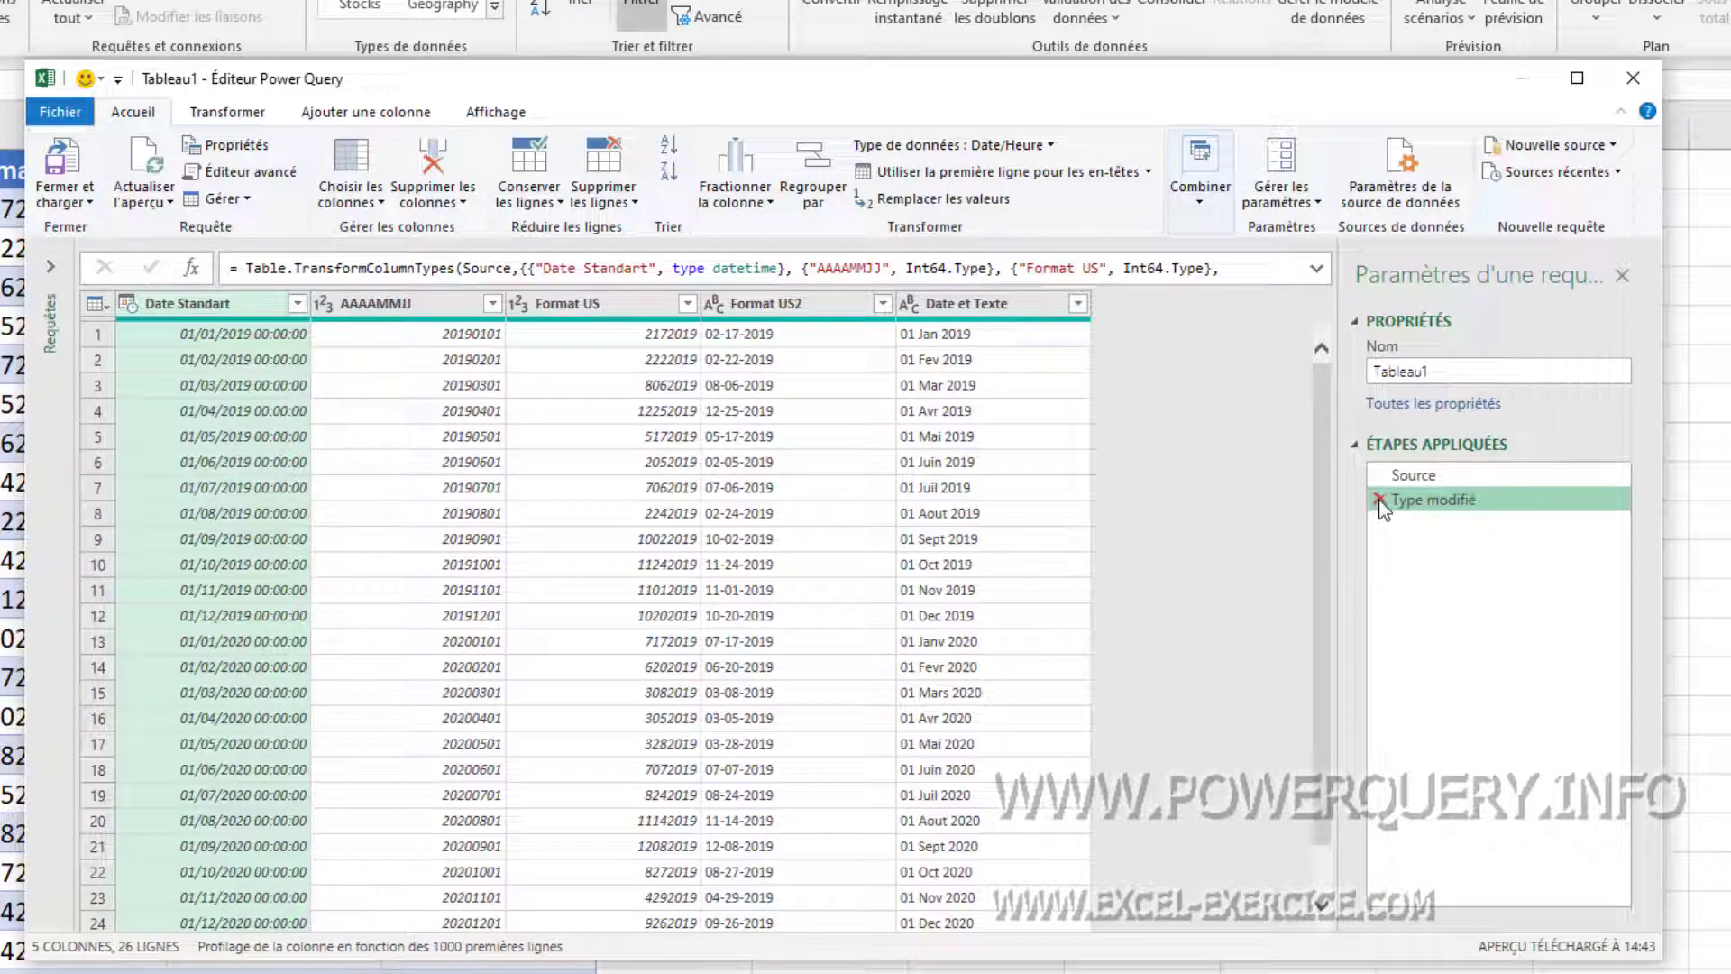
{"action": "left_click", "coordinate": [1378, 501]}
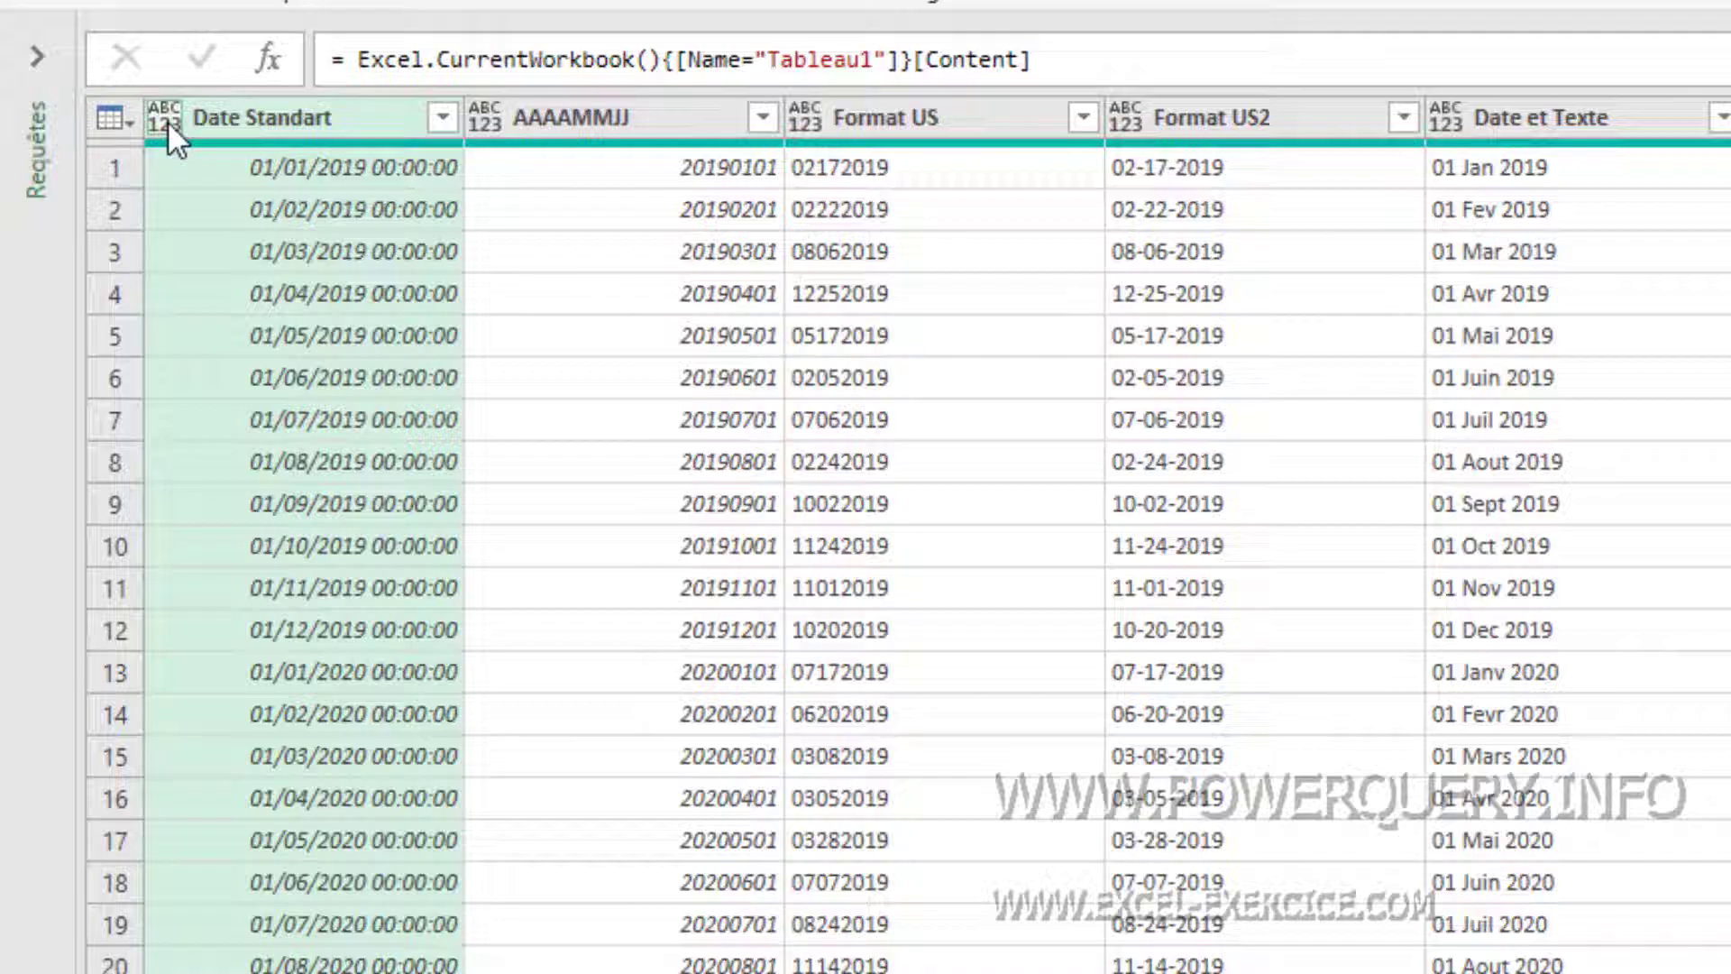
{"action": "left_click", "coordinate": [166, 121]}
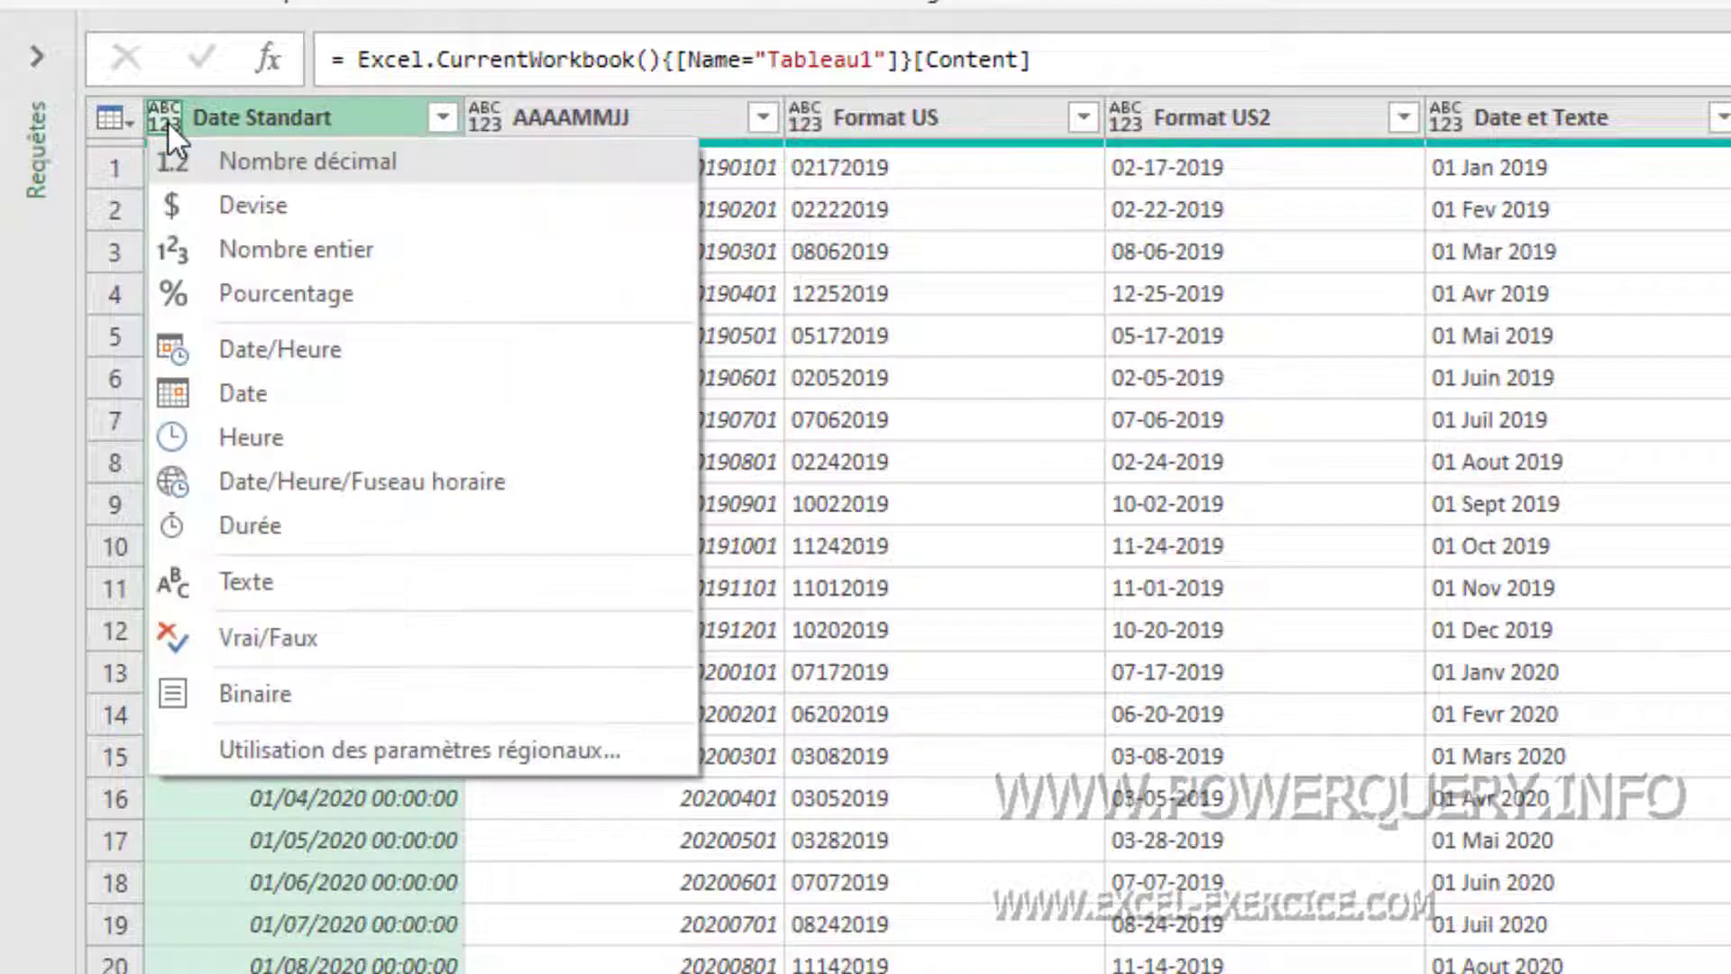
{"action": "left_click", "coordinate": [222, 392]}
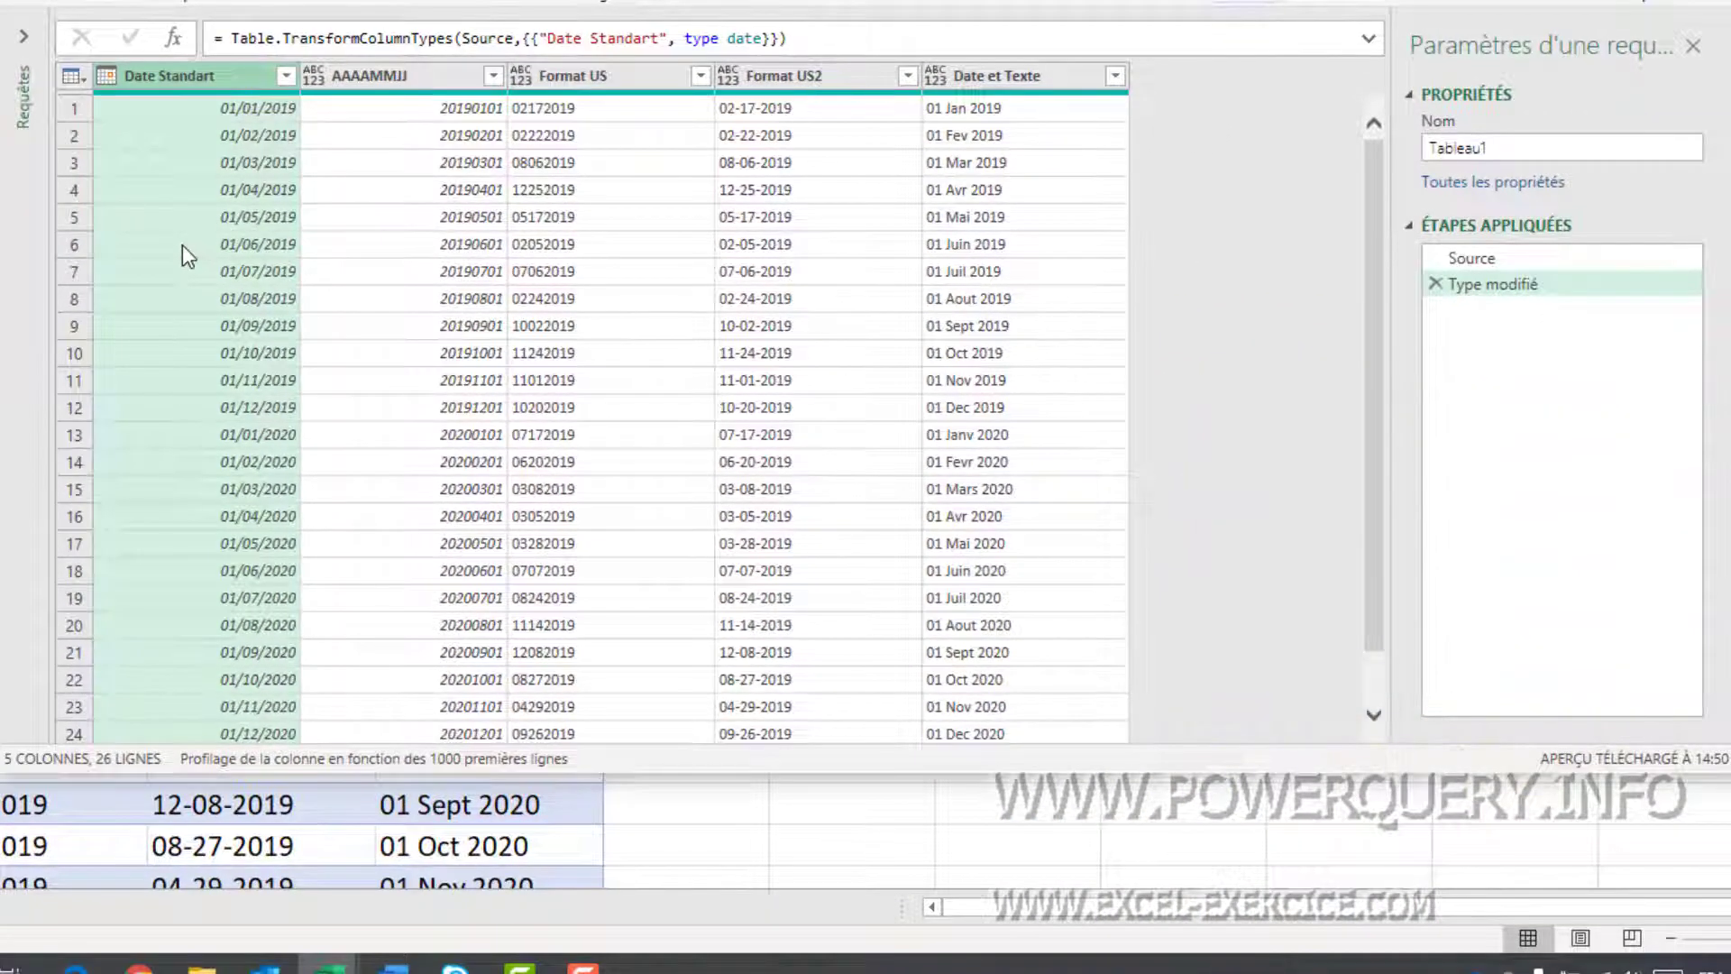
Try to convert the four columns from AAAAMMJJ through Date et Texte to the Date type together.
{"action": "left_click", "coordinate": [420, 77]}
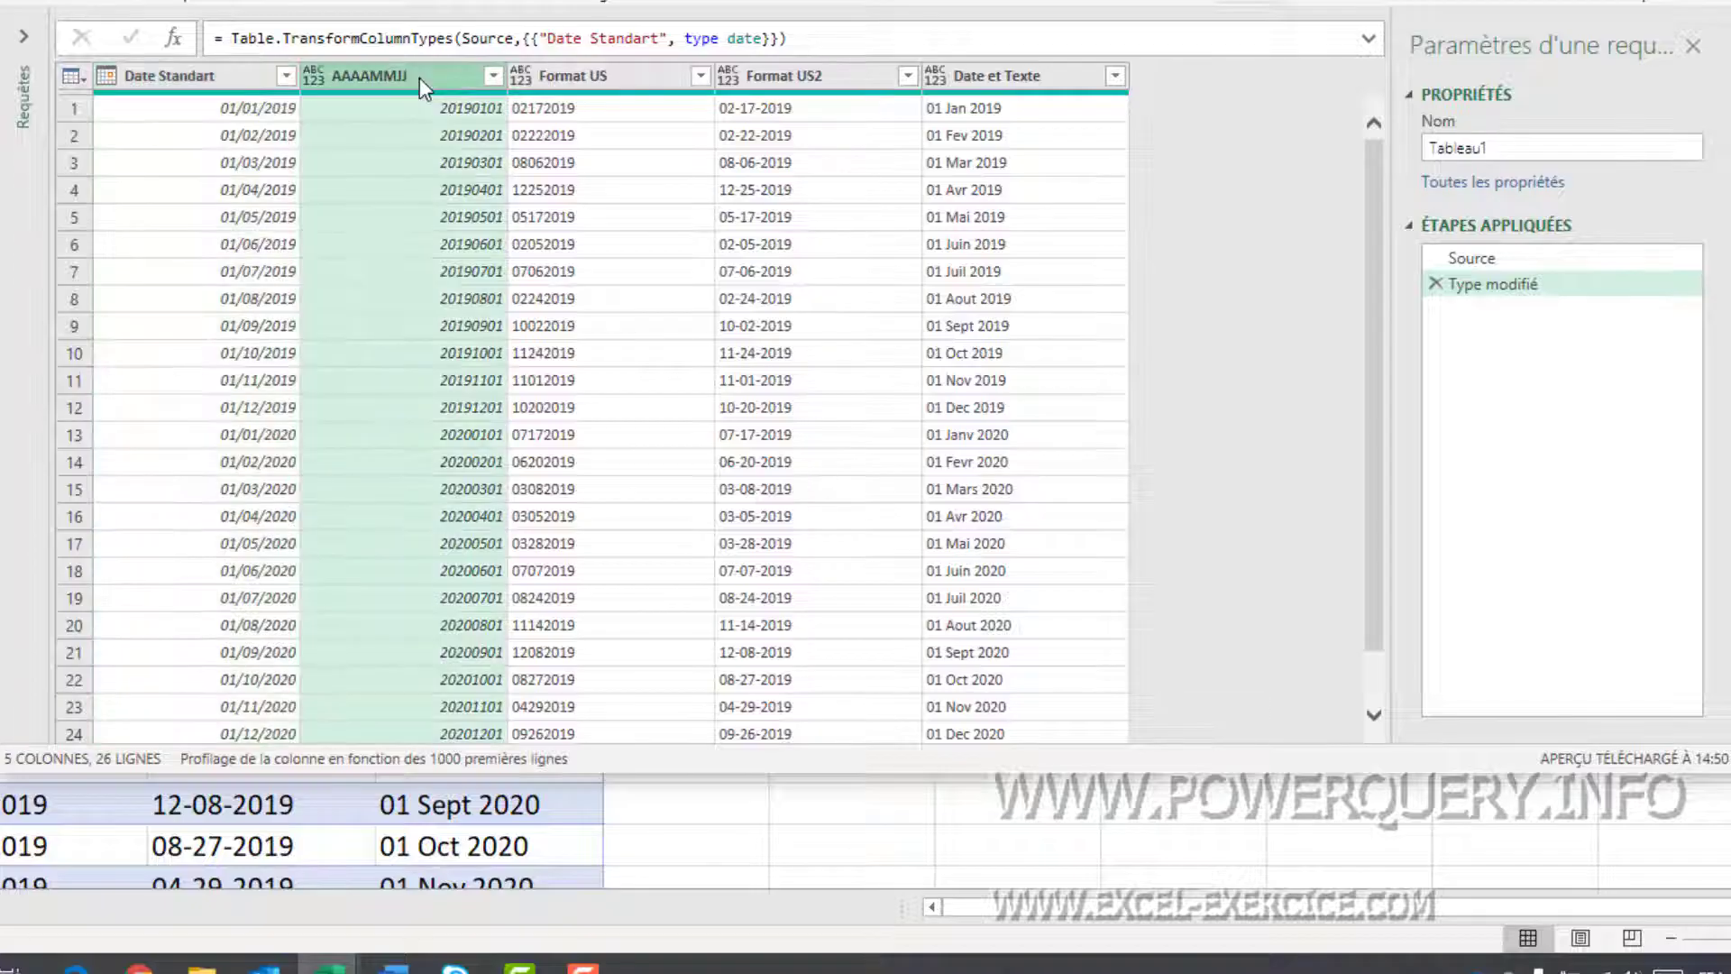
{"action": "left_click", "coordinate": [1048, 74], "text": "shift"}
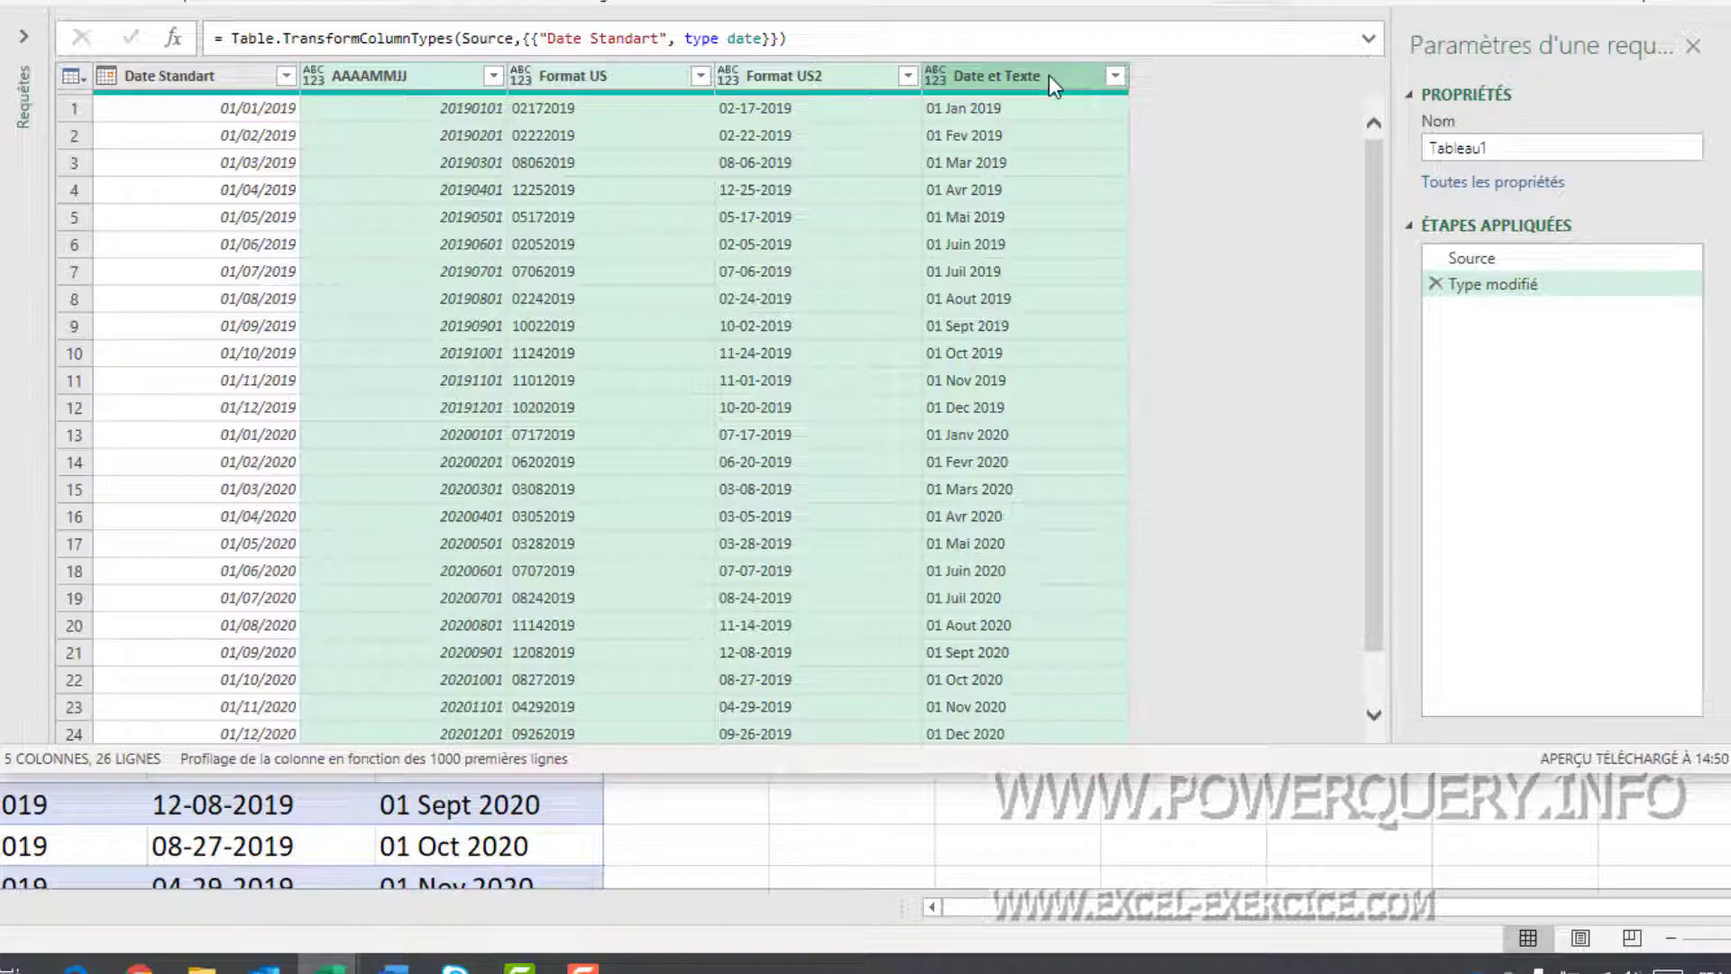
{"action": "right_click", "coordinate": [857, 83]}
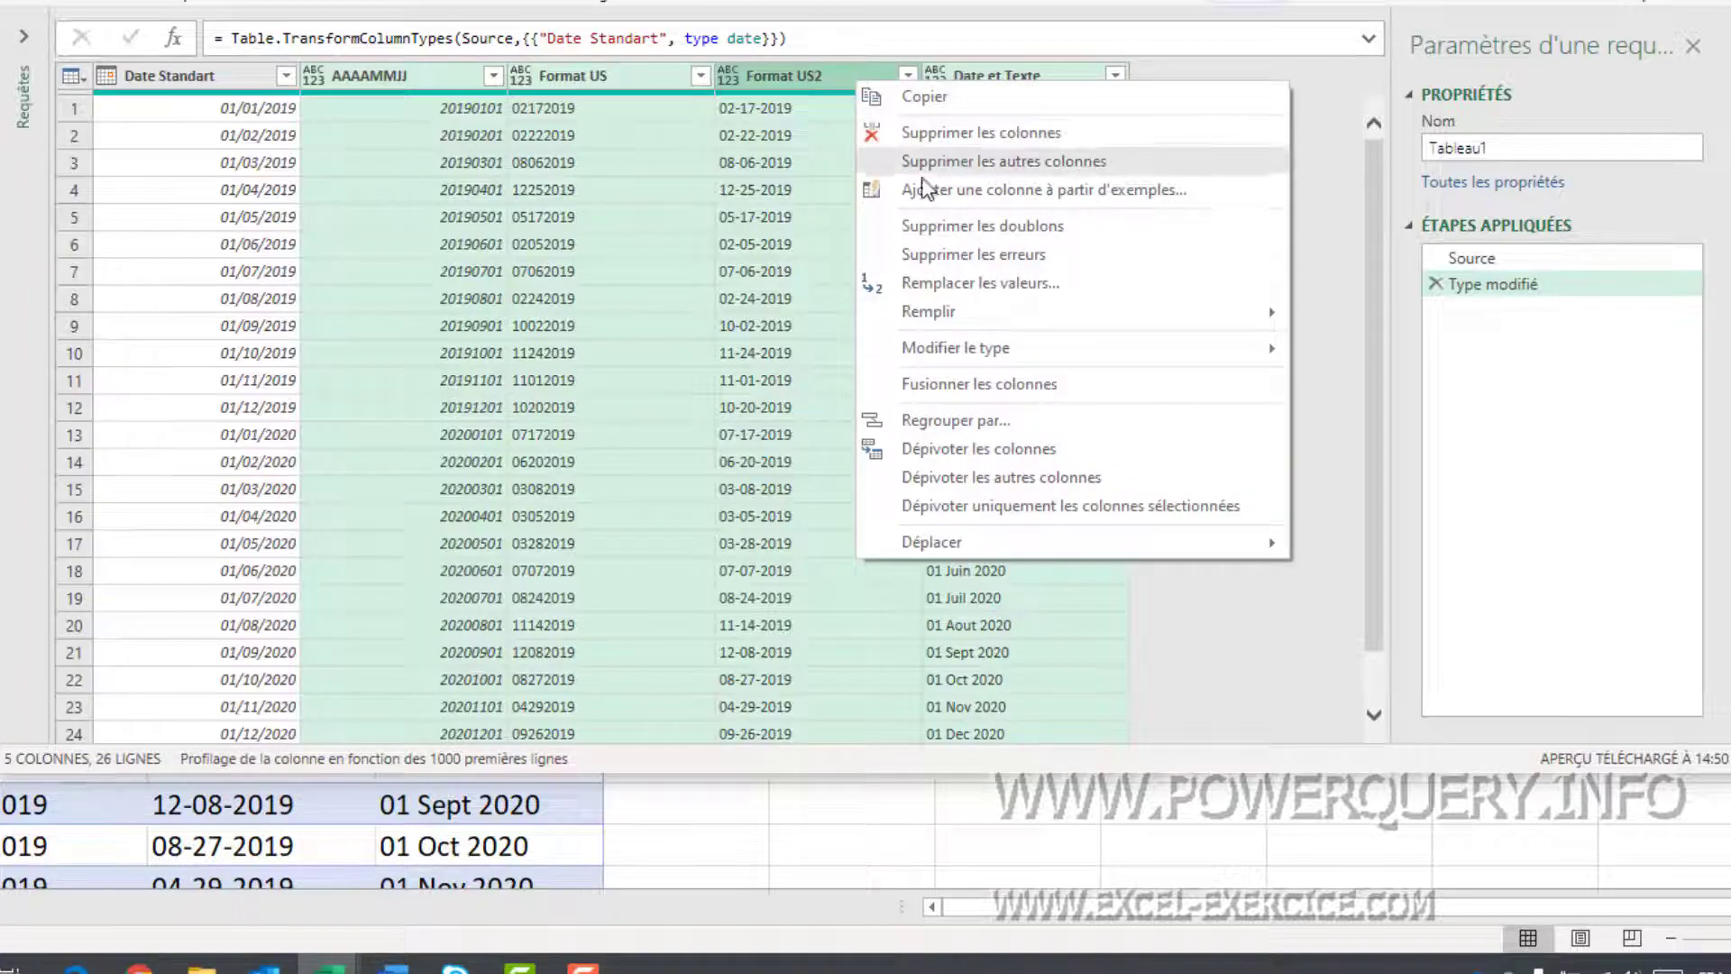
{"action": "mouse_move", "coordinate": [983, 354]}
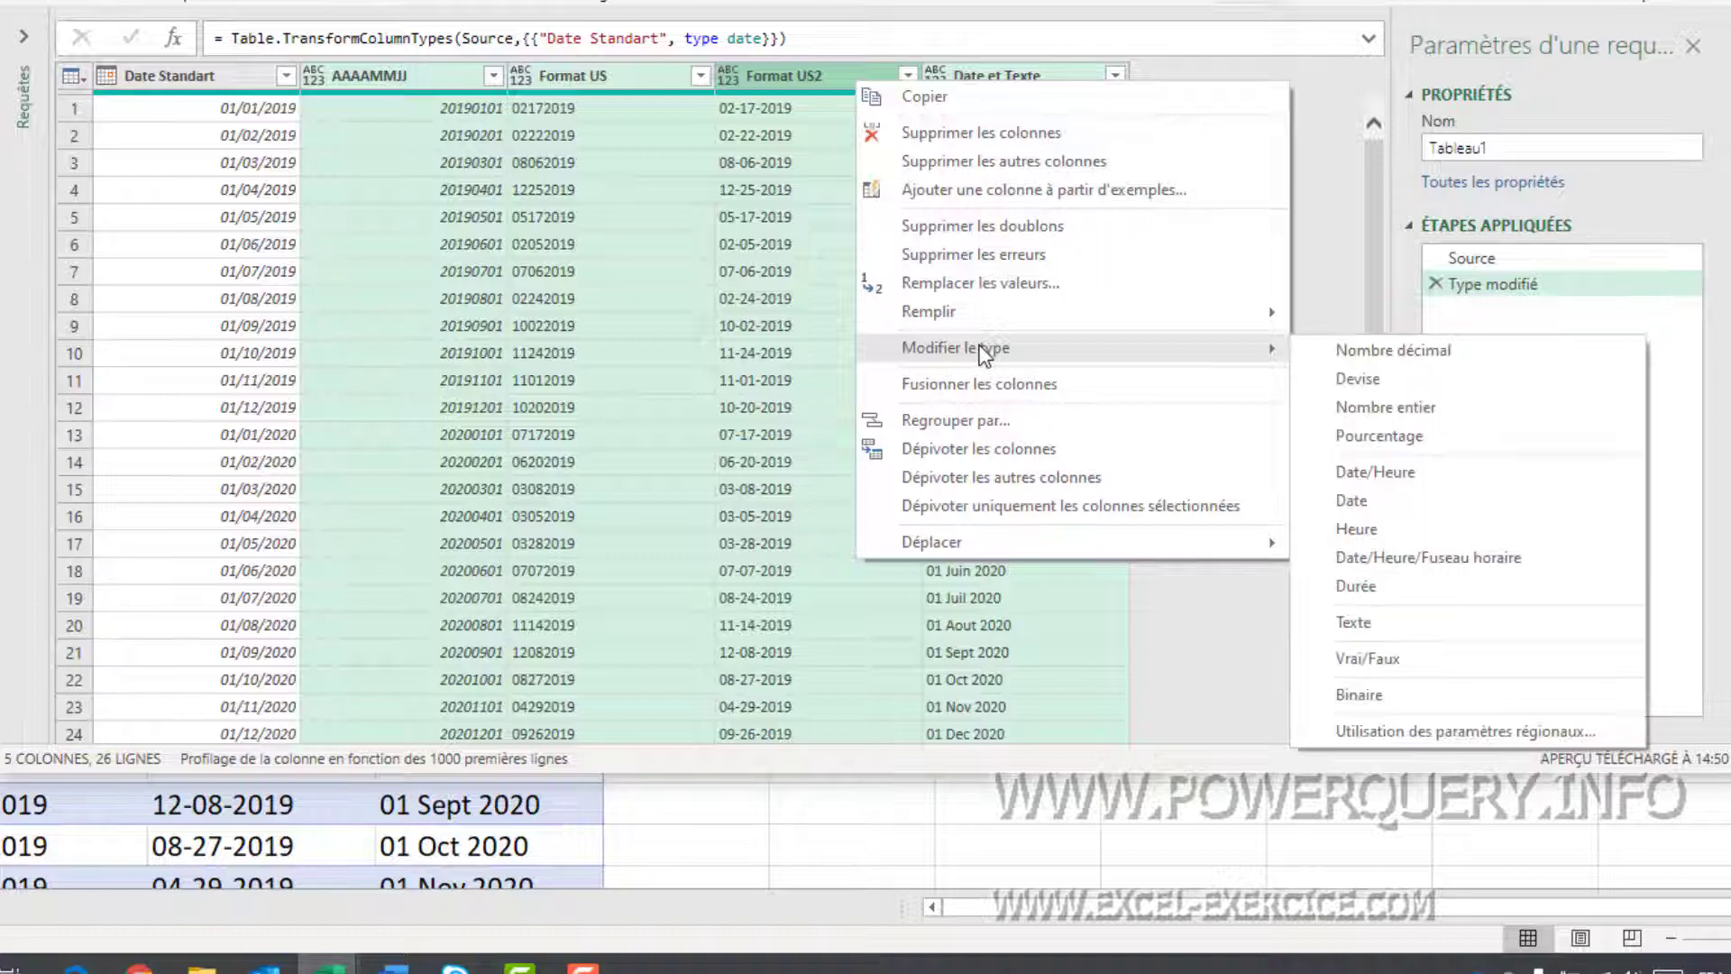
{"action": "left_click", "coordinate": [1367, 500]}
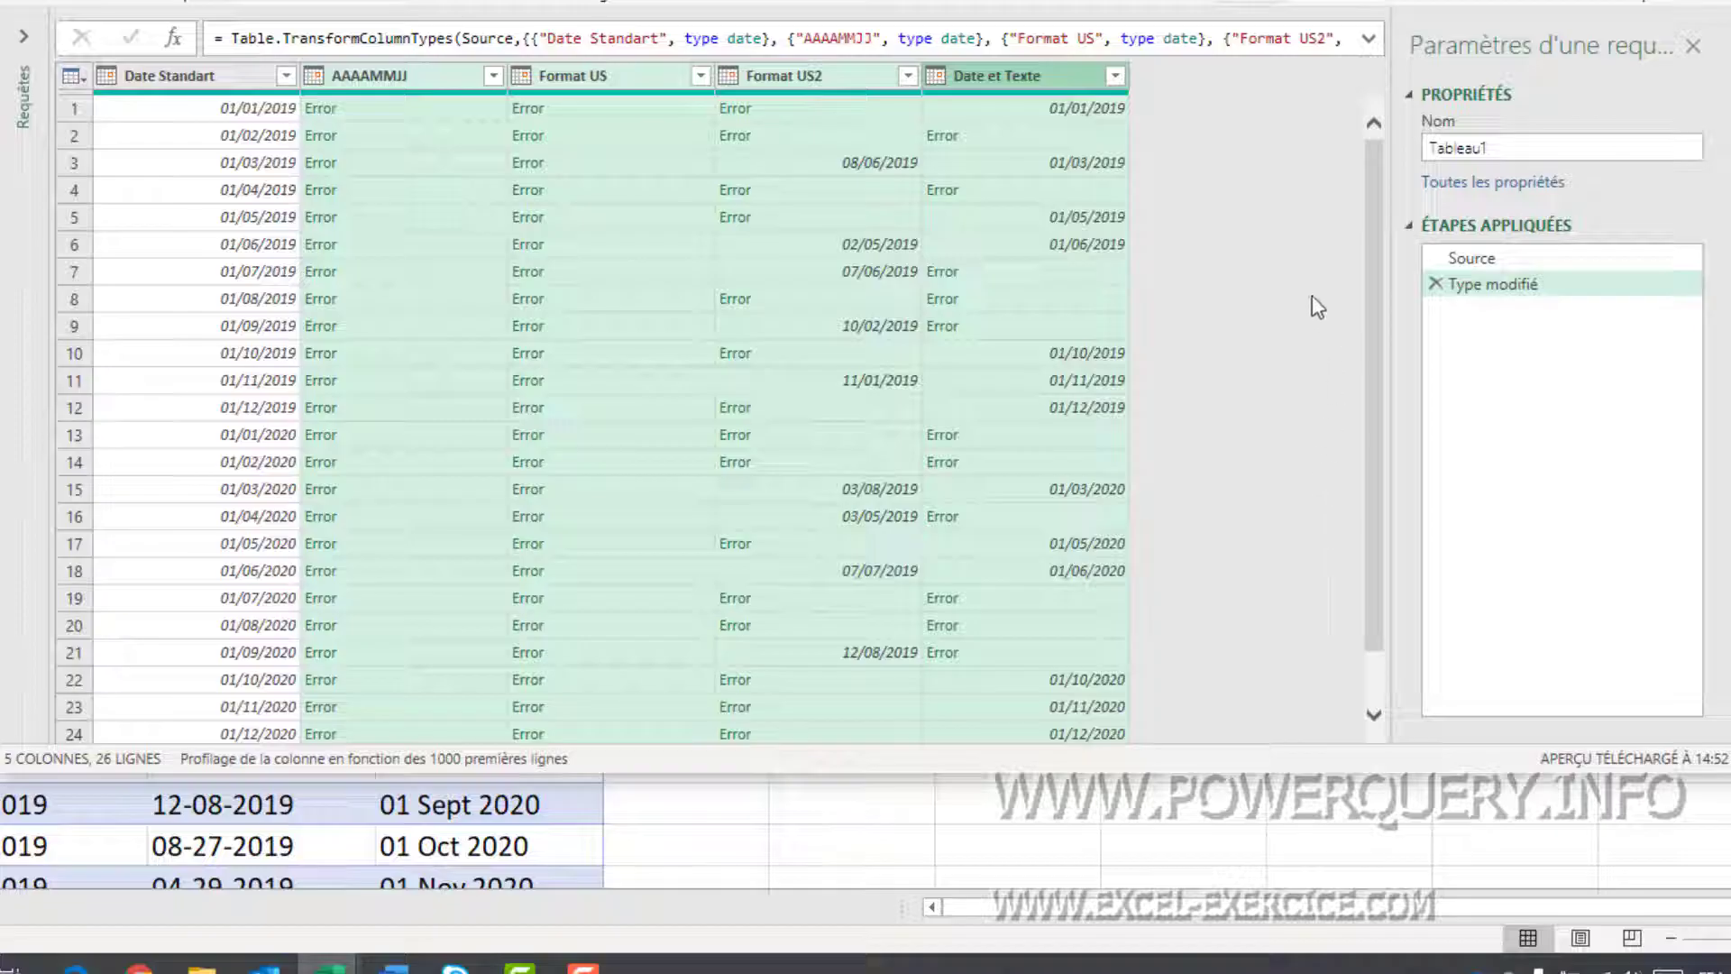
Remove the type conversions of the four other columns from the step formula, keeping only Date Standart as date.
{"action": "left_click", "coordinate": [1369, 39]}
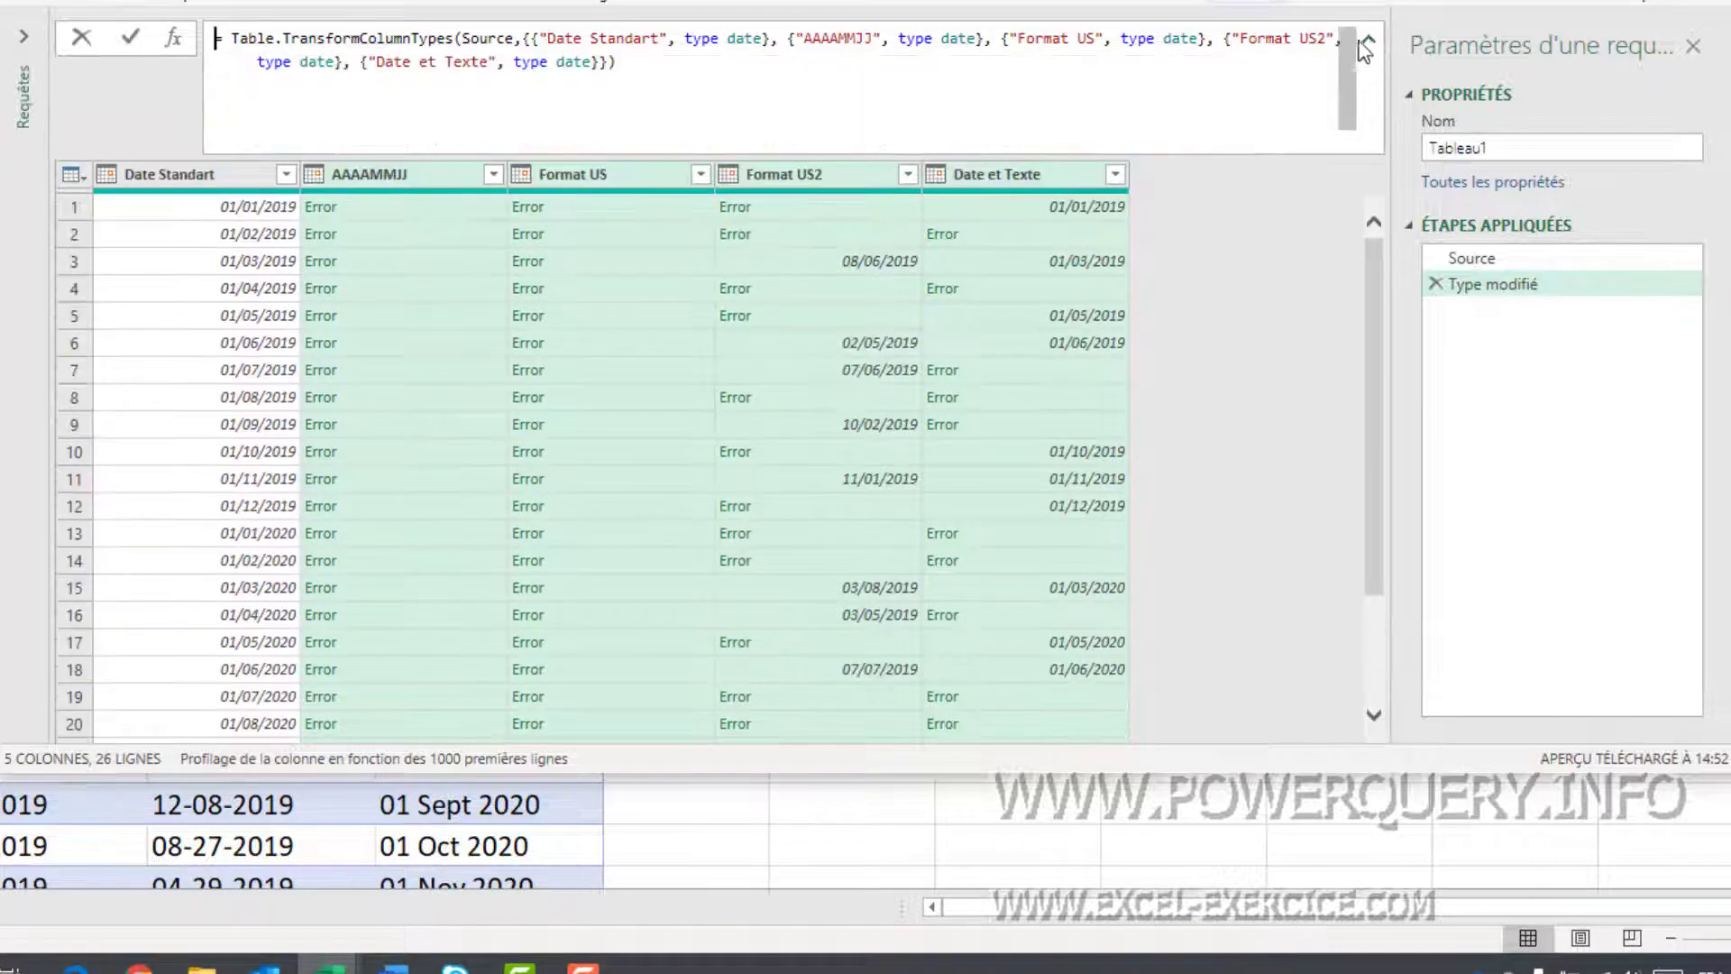
{"action": "left_click_drag", "start_coordinate": [792, 38], "coordinate": [596, 61]}
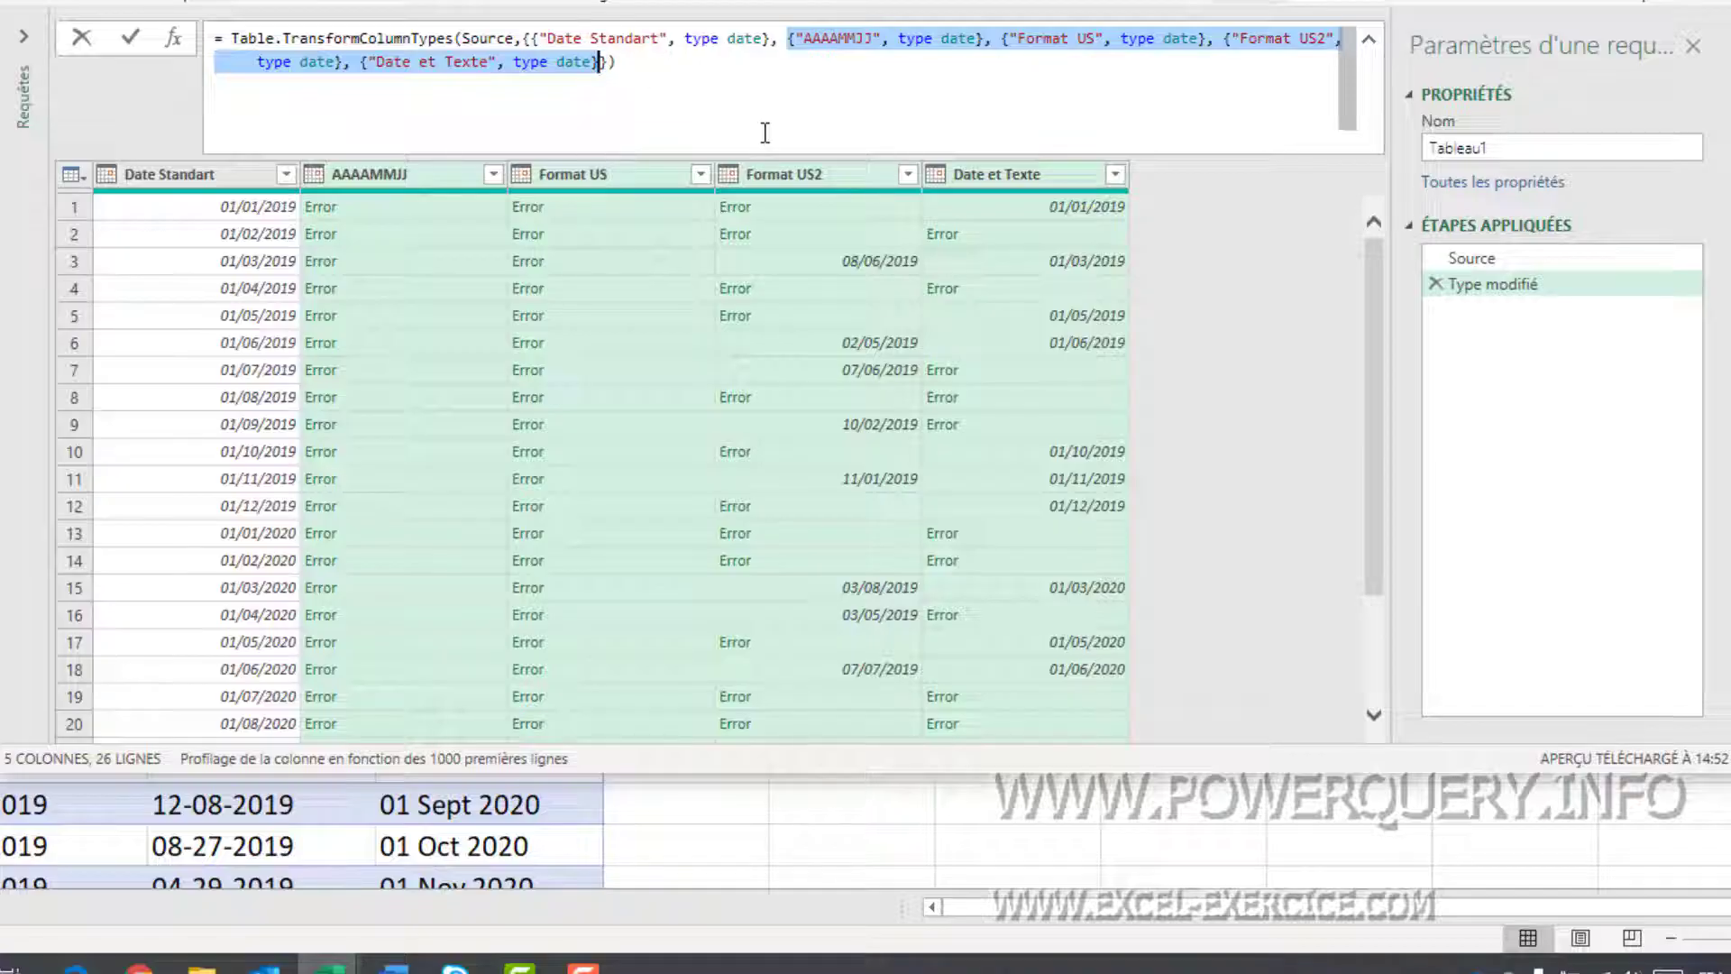
{"action": "key", "text": "BackSpace"}
{"action": "key", "text": "BackSpace"}
{"action": "key", "text": "BackSpace"}
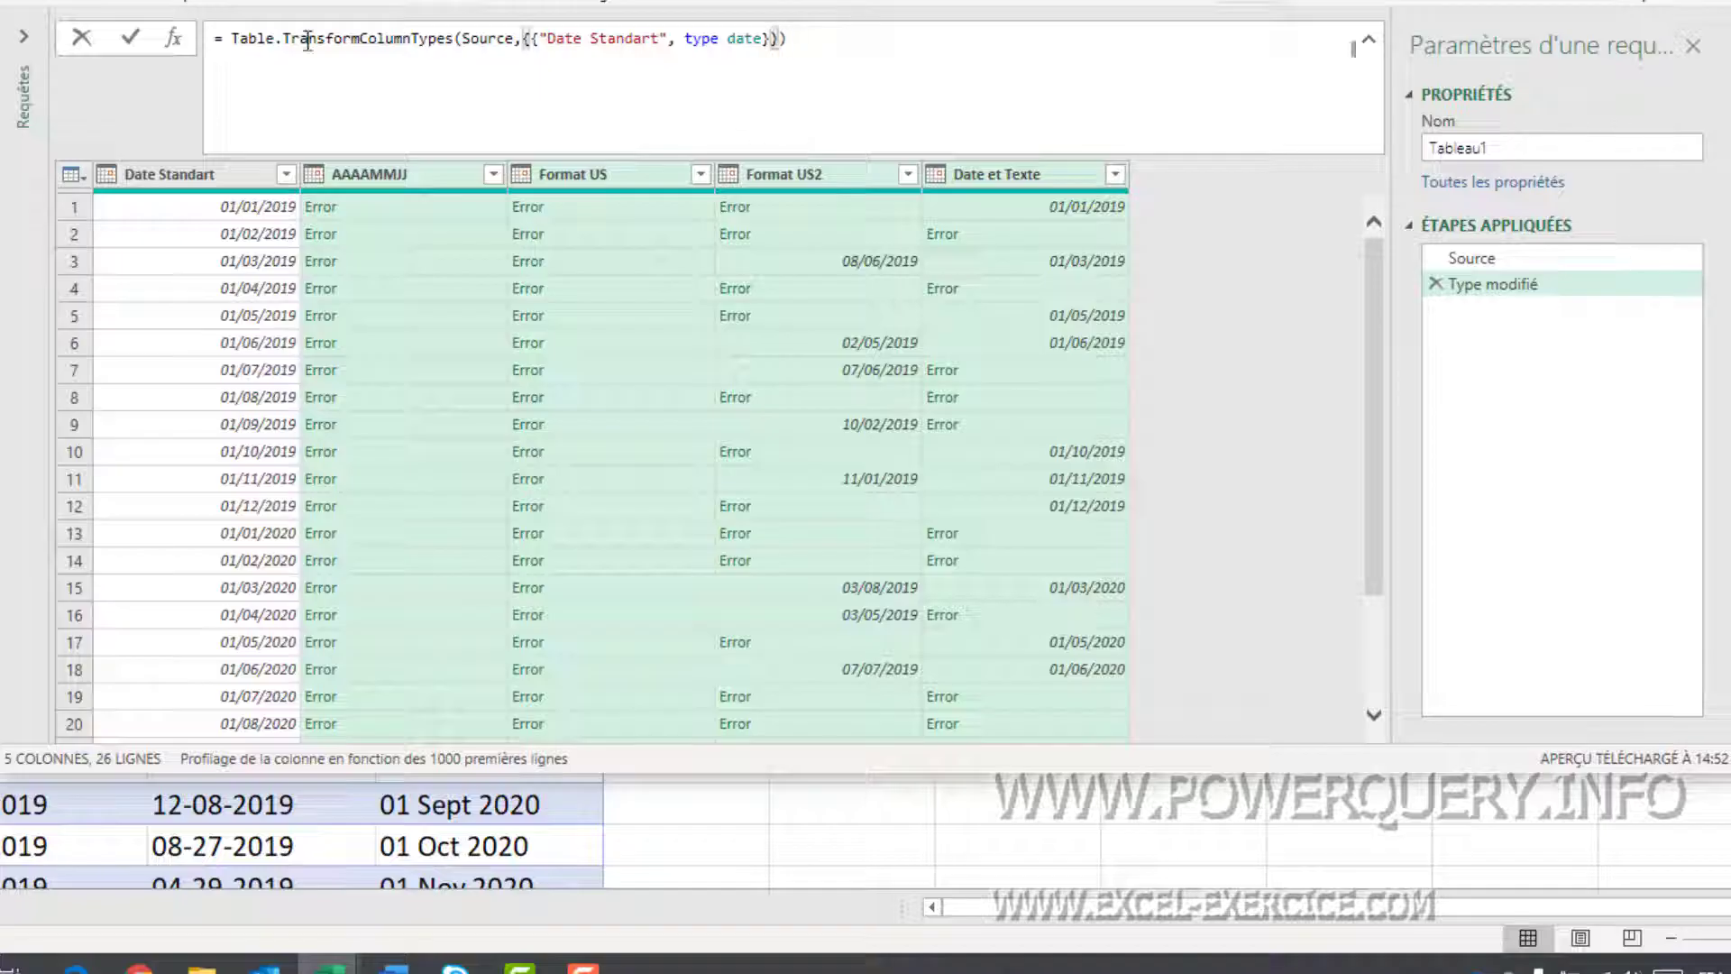
{"action": "left_click", "coordinate": [130, 38]}
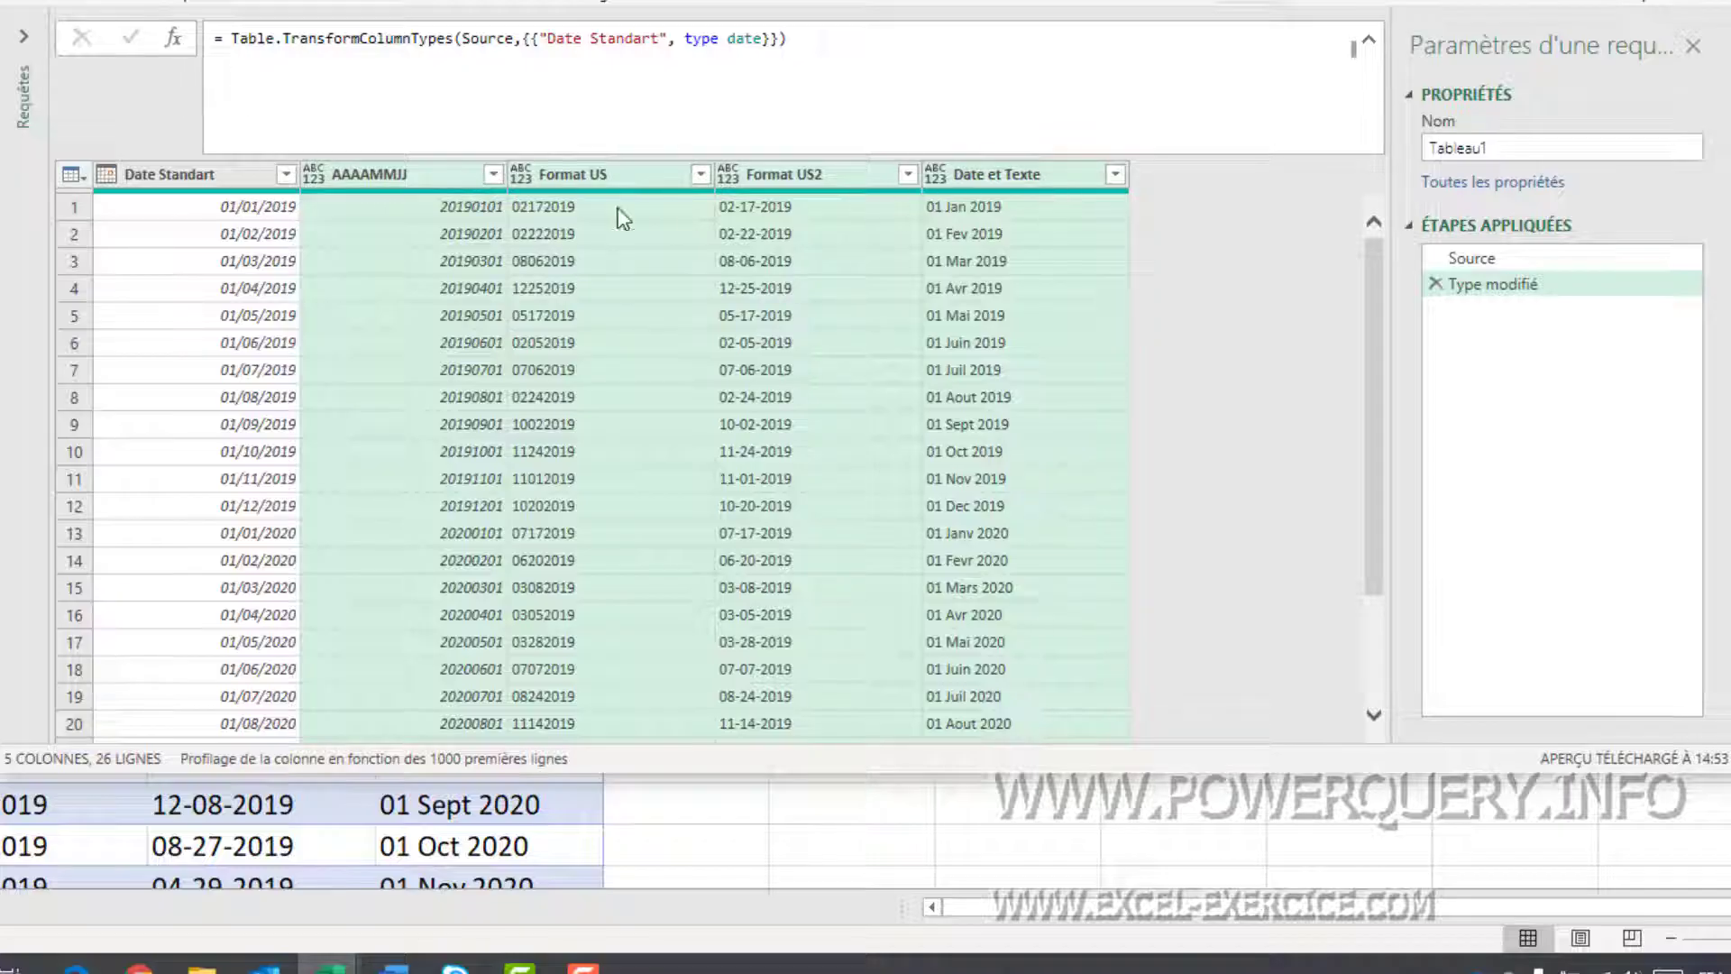
Convert the AAAAMMJJ column to Texte, and add its conversion to Date as a separate new step.
{"action": "left_click", "coordinate": [429, 181]}
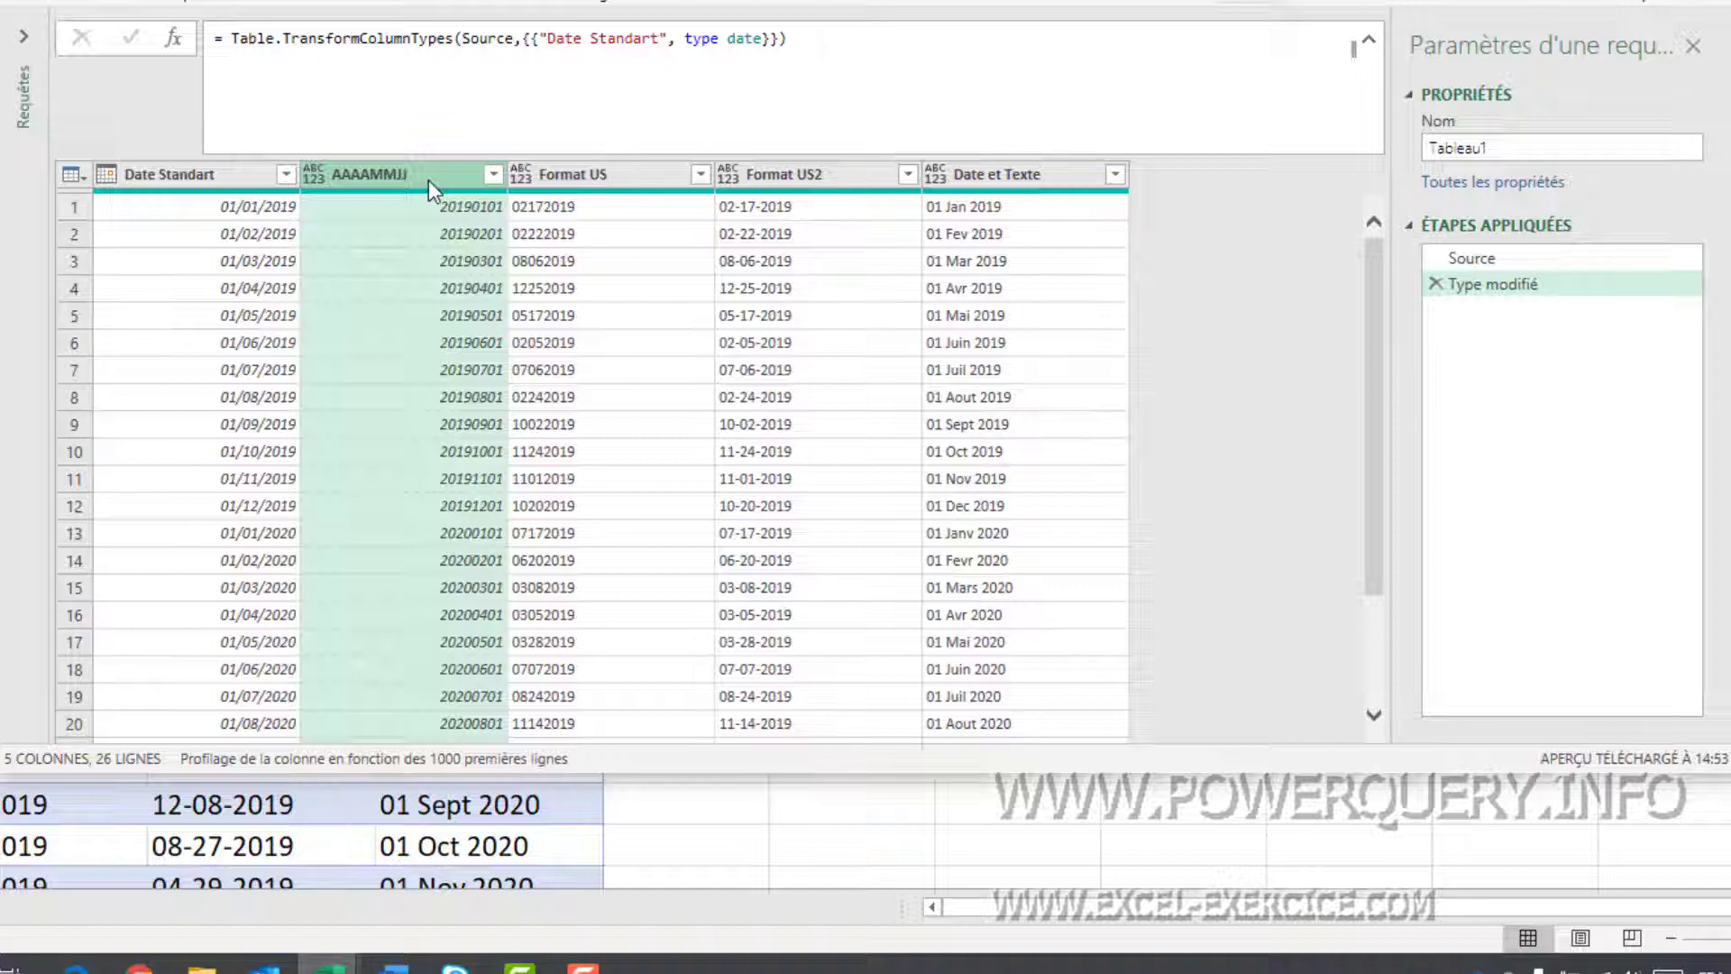
{"action": "left_click", "coordinate": [311, 174]}
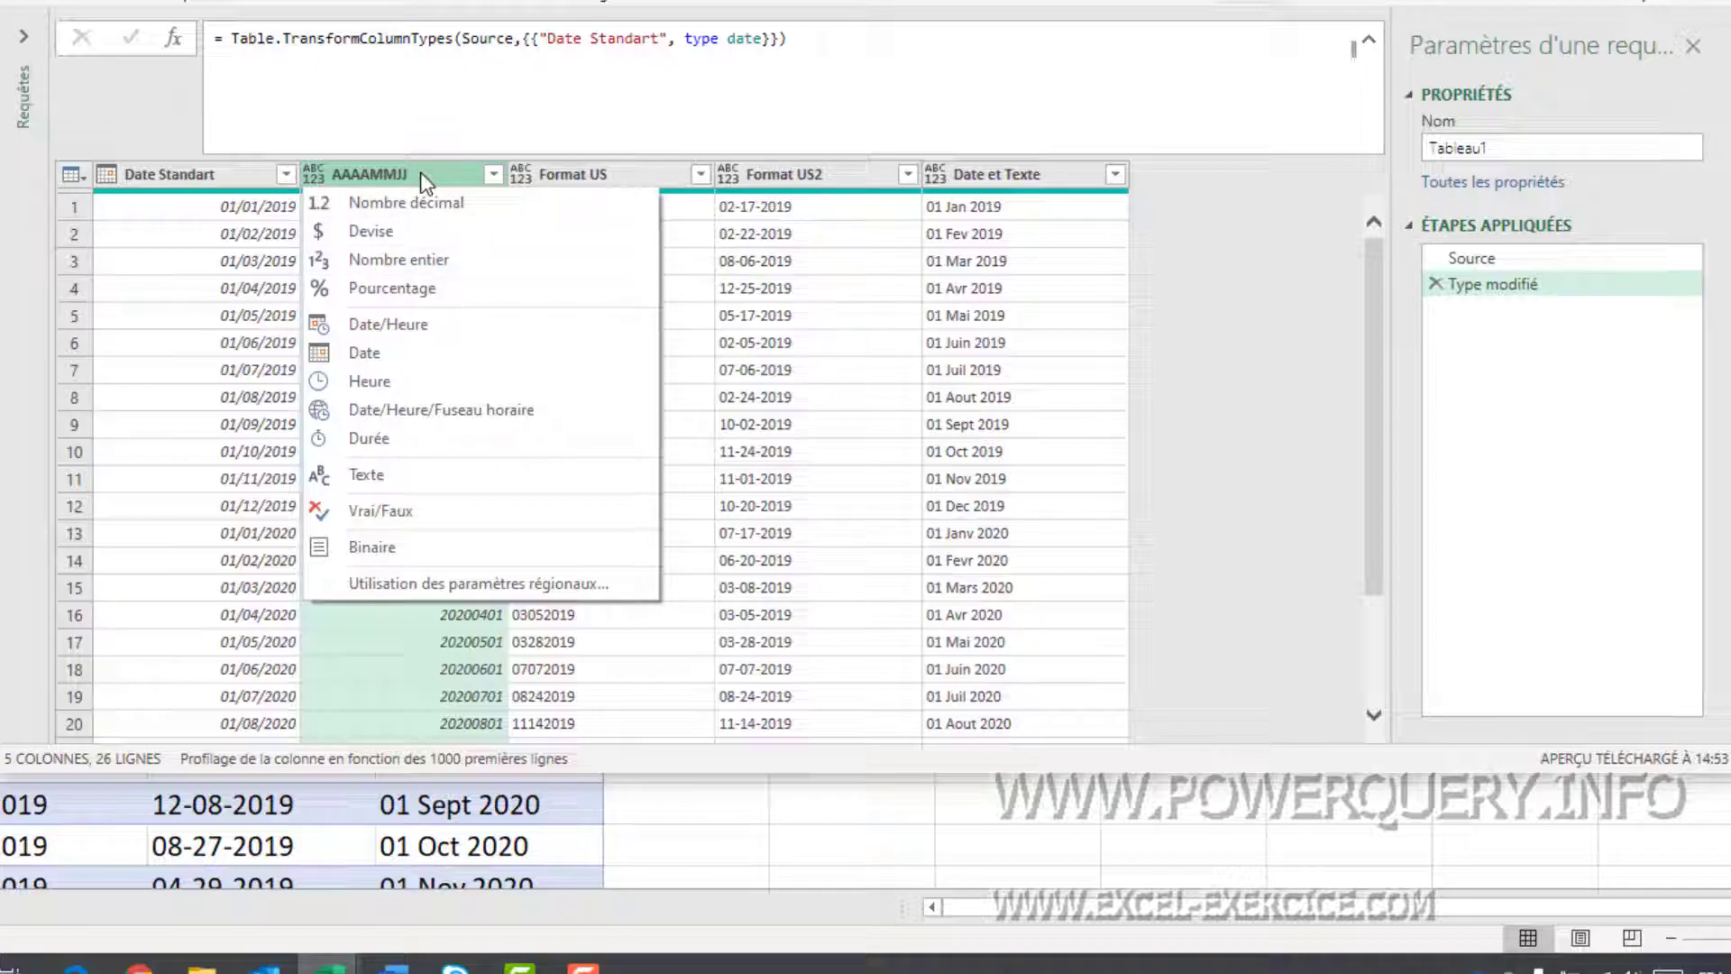
{"action": "left_click", "coordinate": [327, 478]}
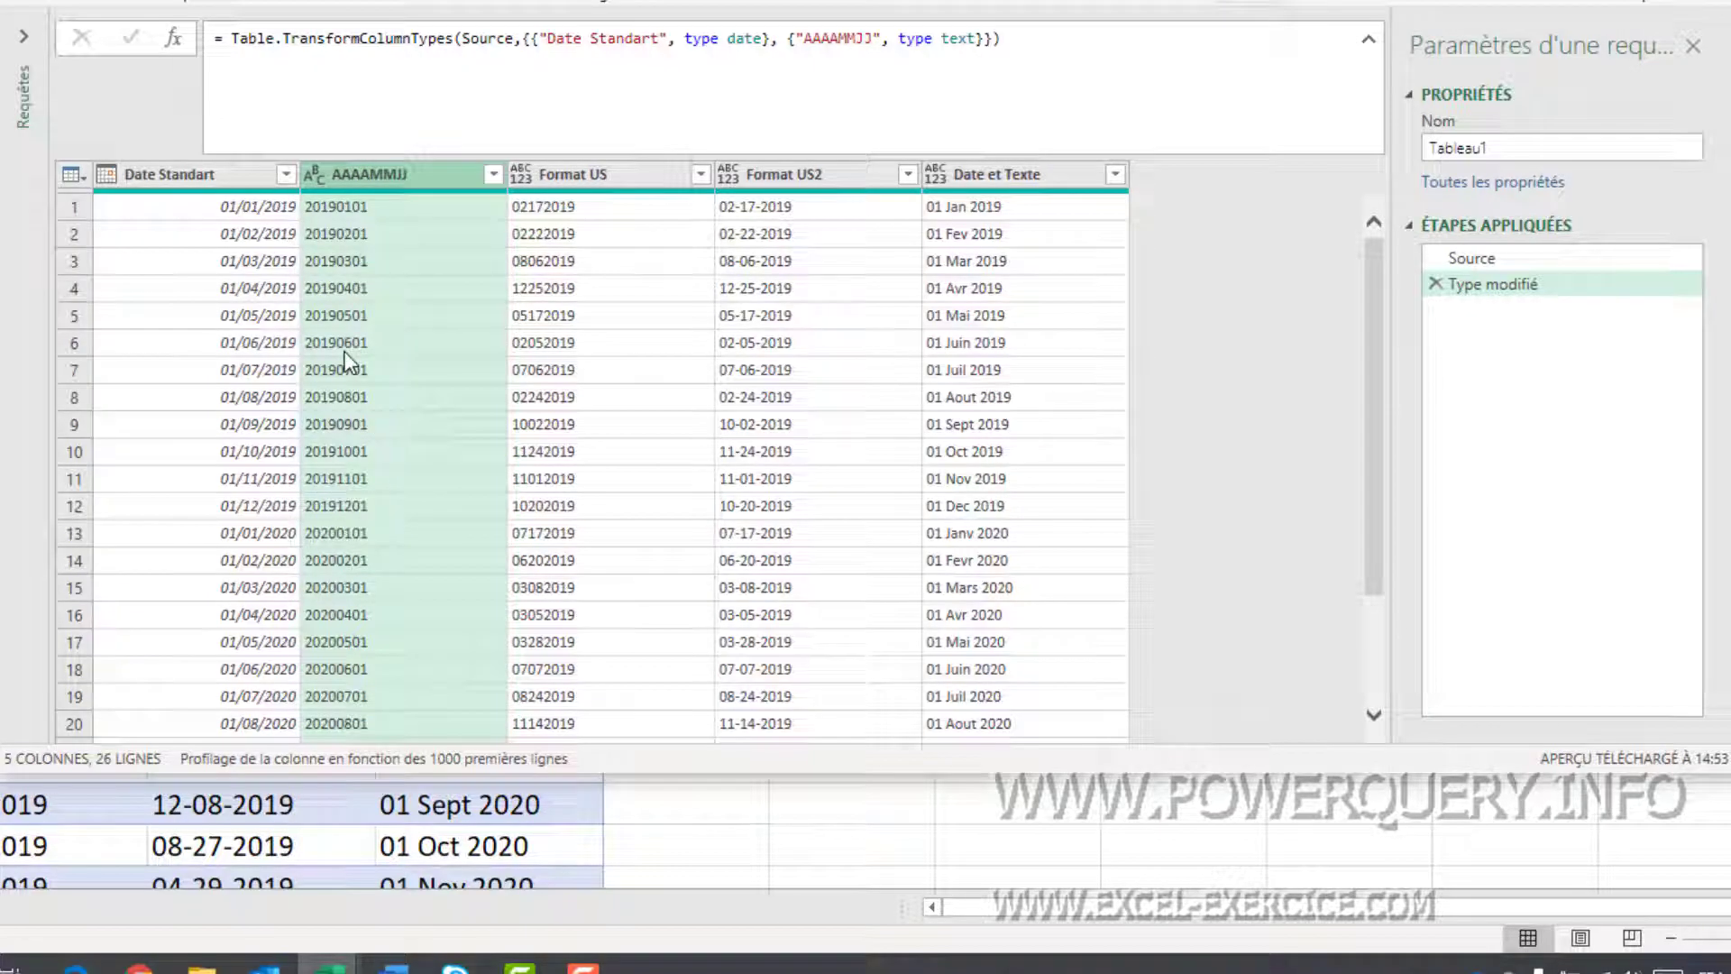
{"action": "left_click", "coordinate": [321, 177]}
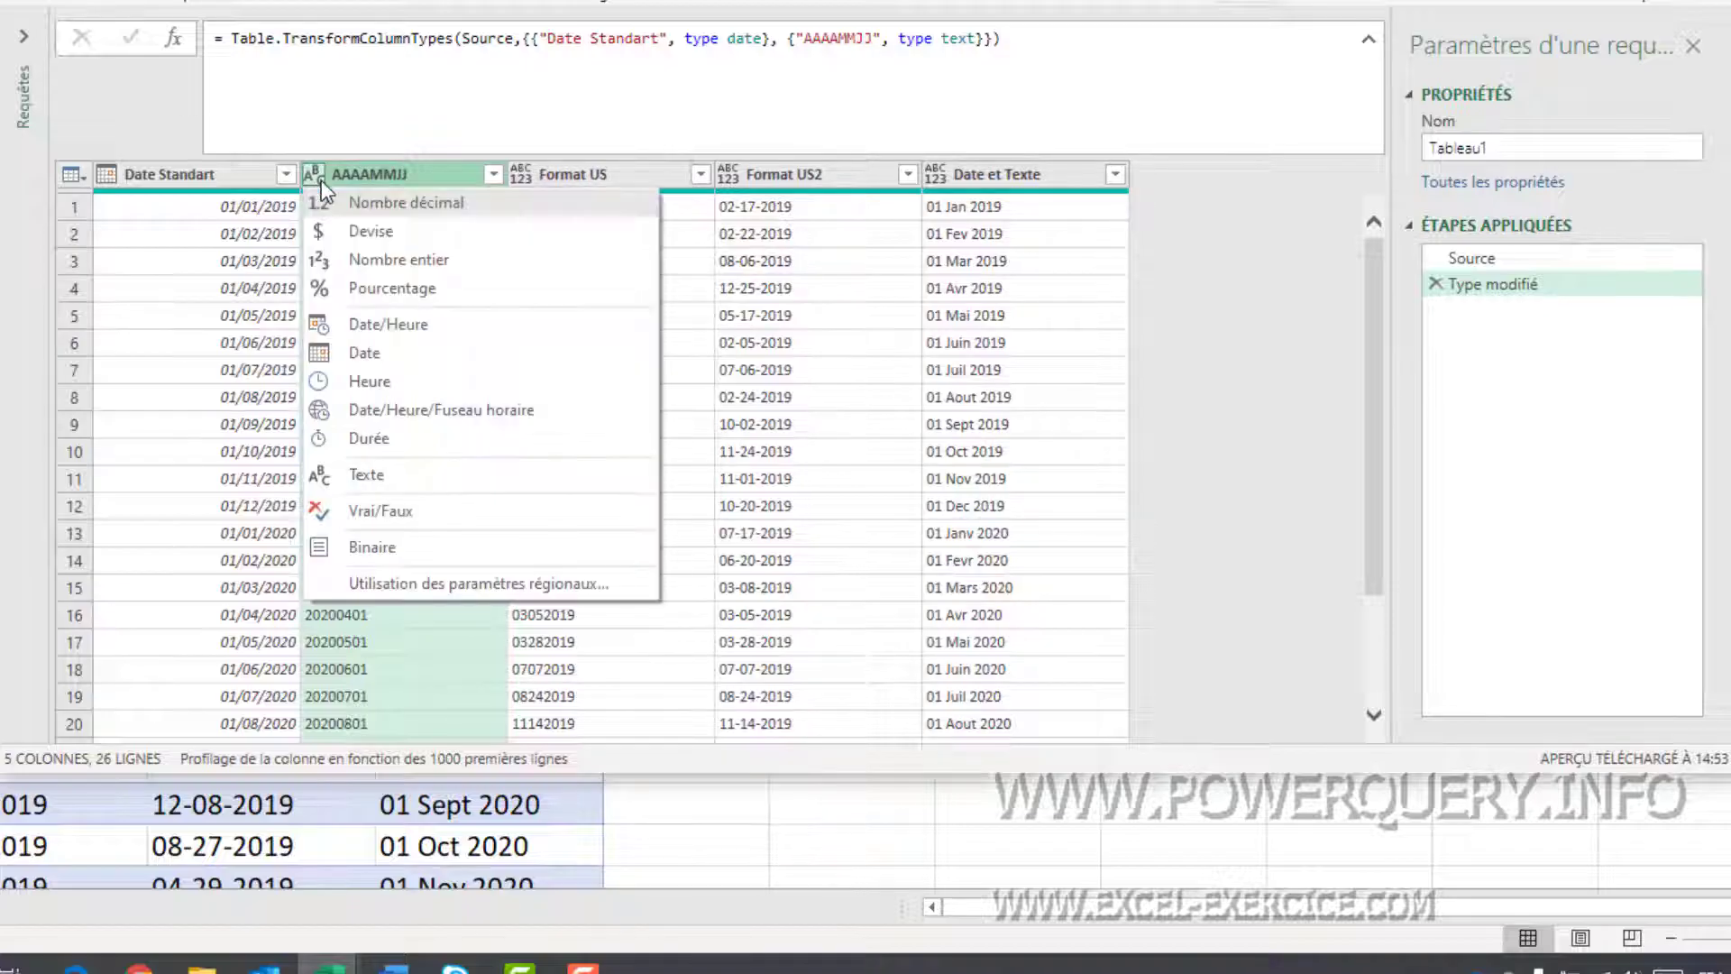
{"action": "left_click", "coordinate": [327, 354]}
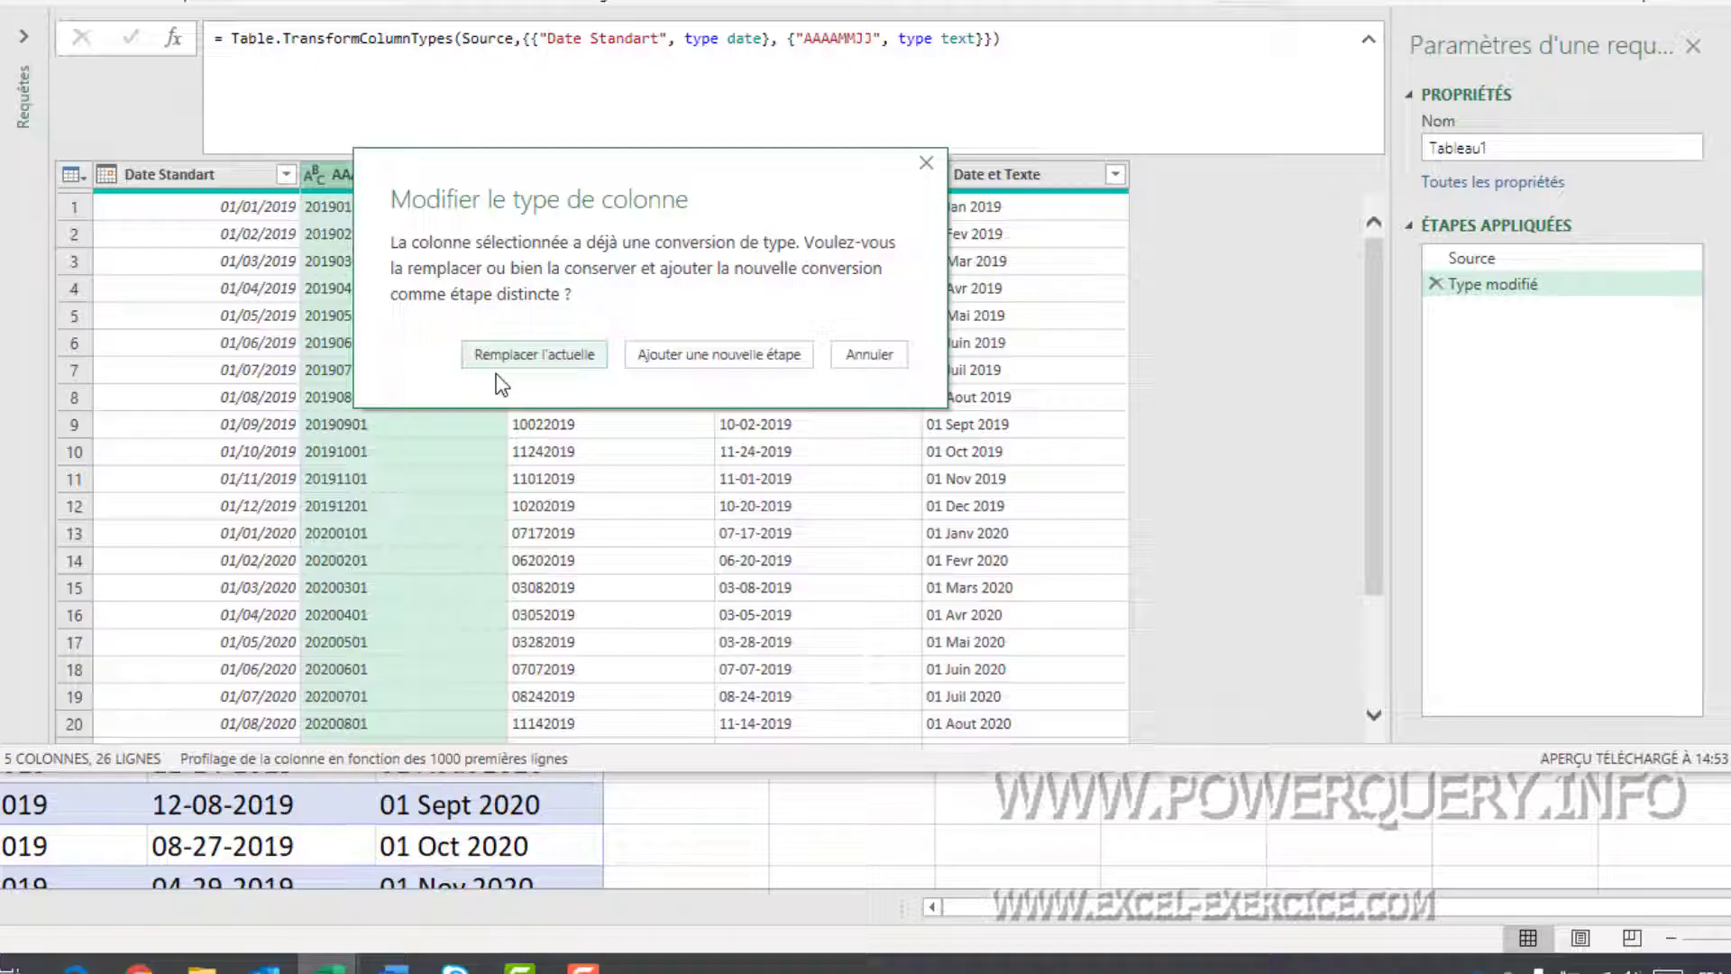
{"action": "left_click", "coordinate": [737, 357]}
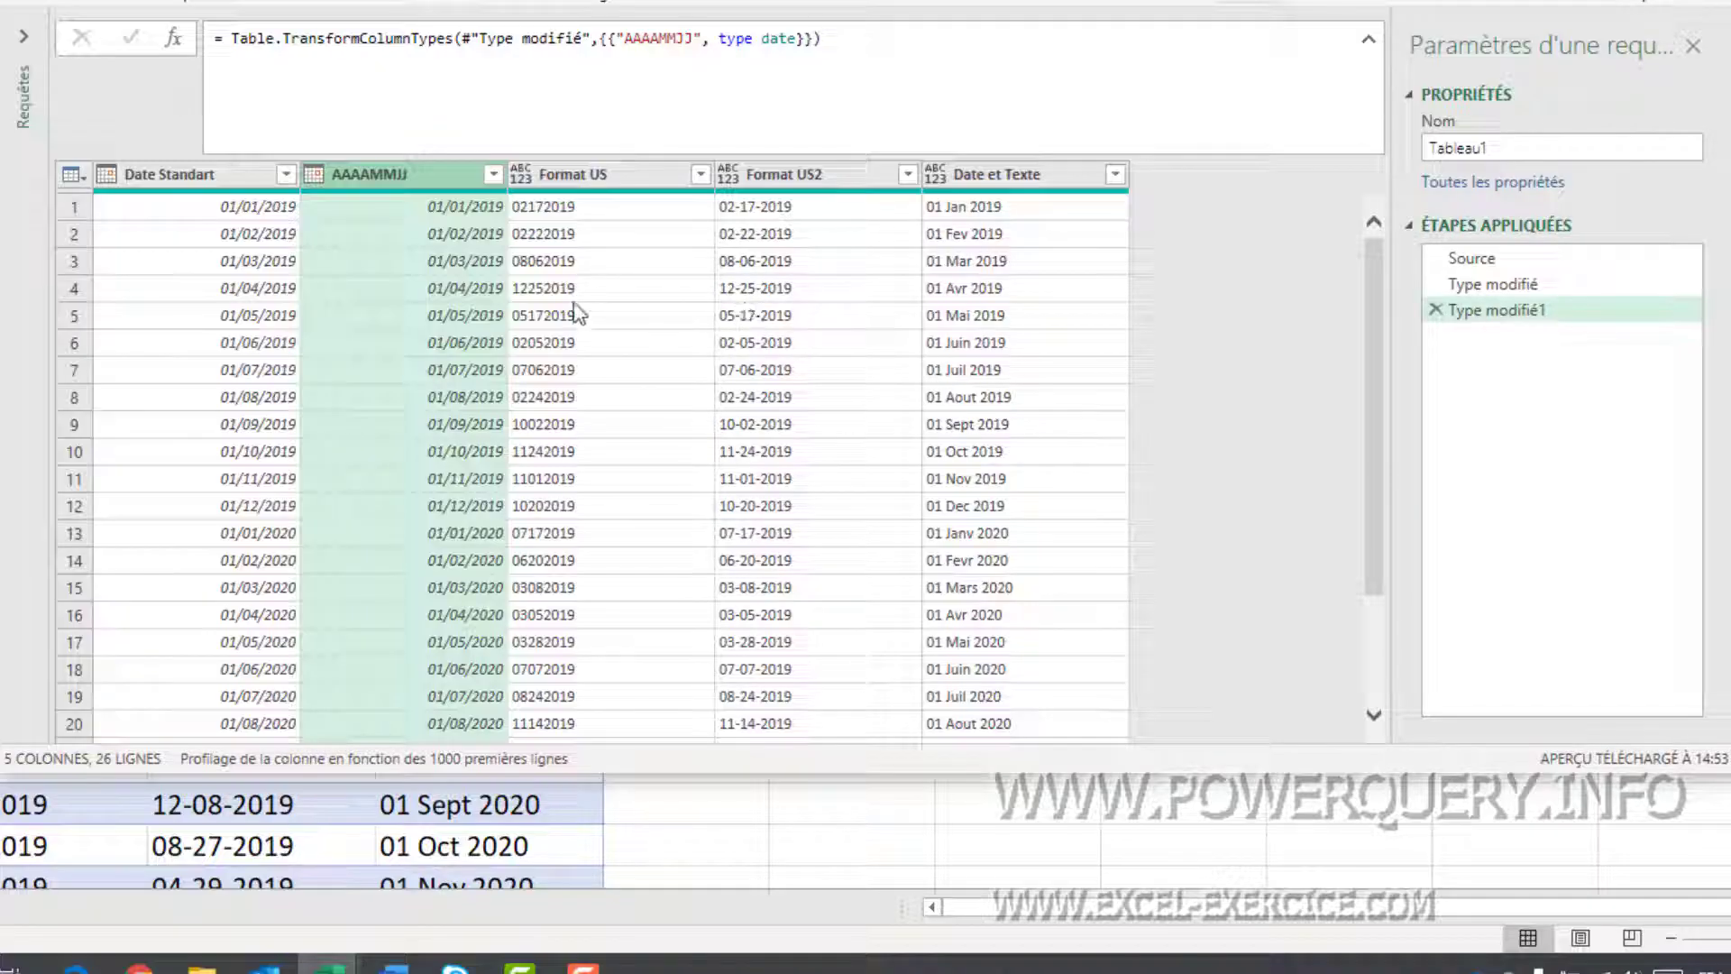
Try converting the Format US column directly to Date, and remove that conversion from the step formula.
{"action": "left_click", "coordinate": [523, 173]}
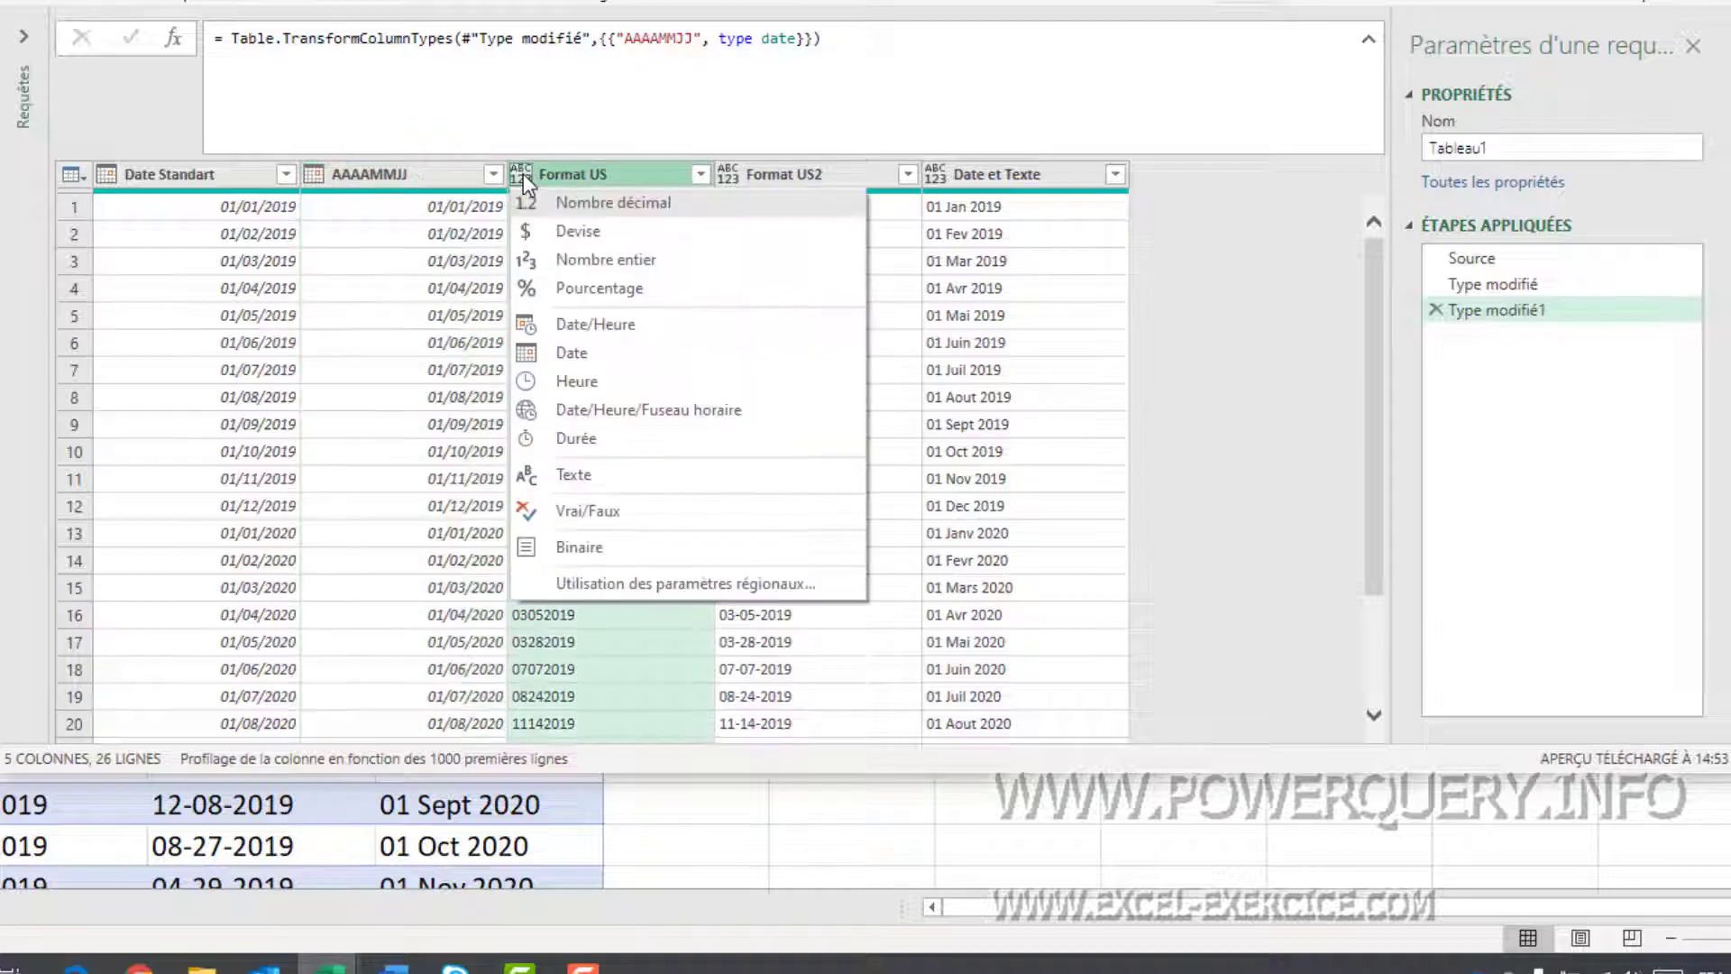
{"action": "left_click", "coordinate": [534, 350]}
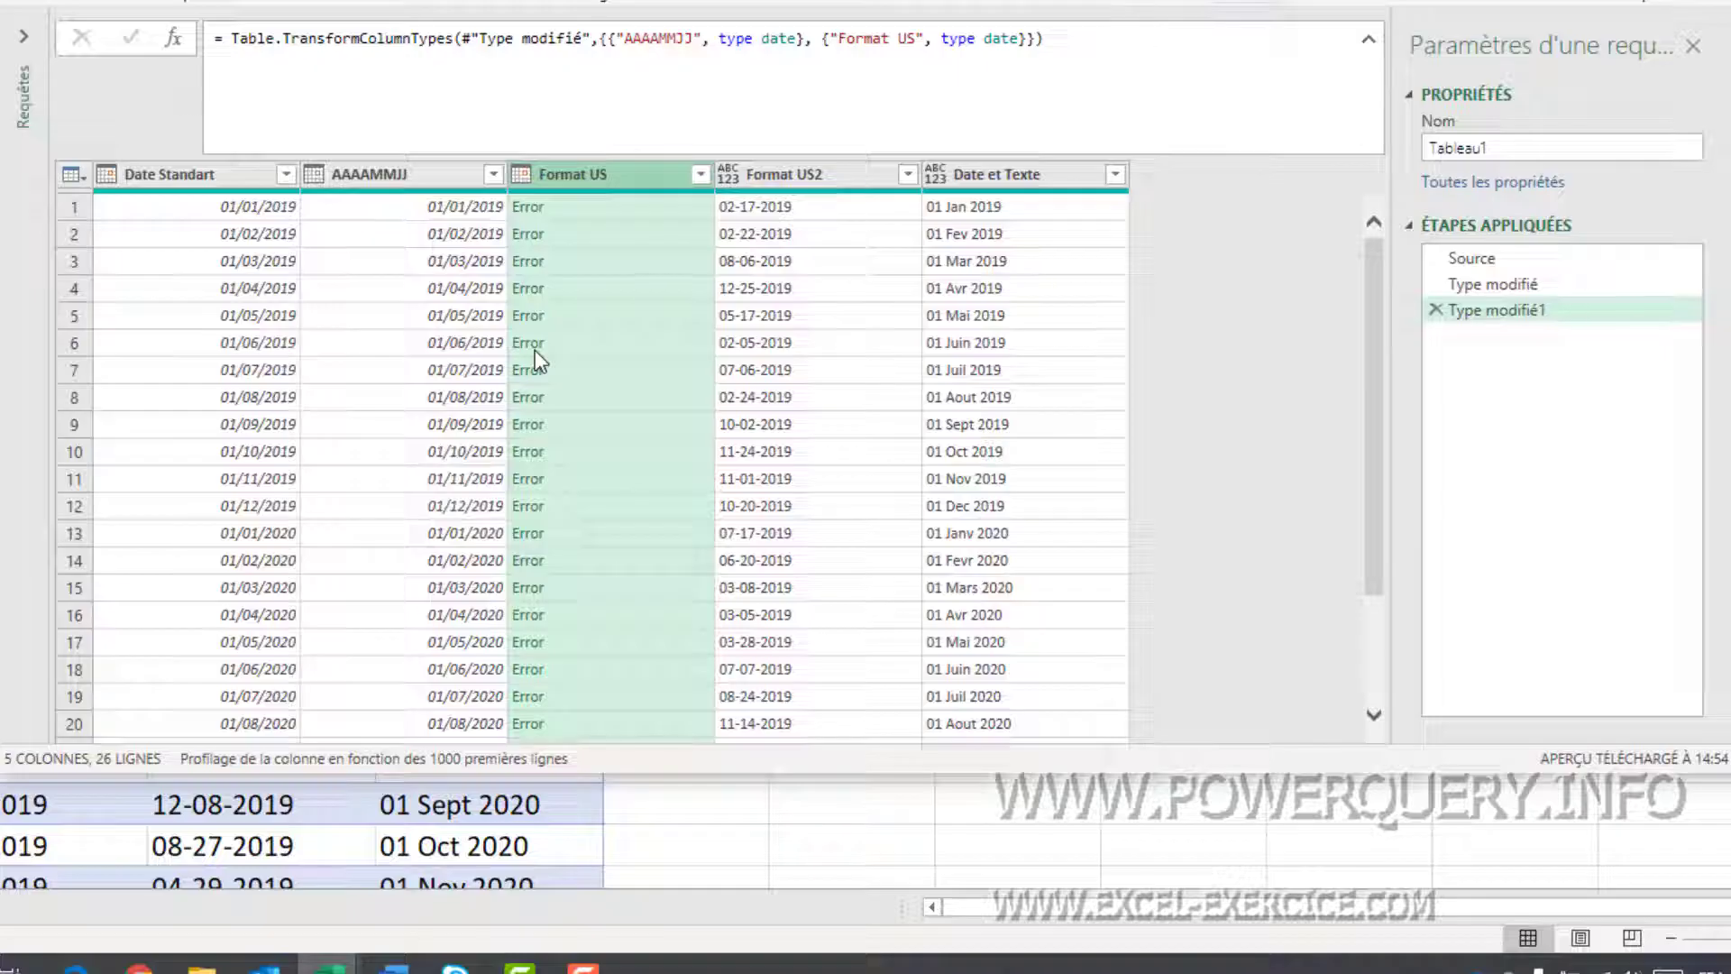
{"action": "left_click_drag", "start_coordinate": [1026, 39], "coordinate": [814, 39]}
{"action": "key", "text": "BackSpace"}
{"action": "key", "text": "BackSpace"}
{"action": "key", "text": "Return"}
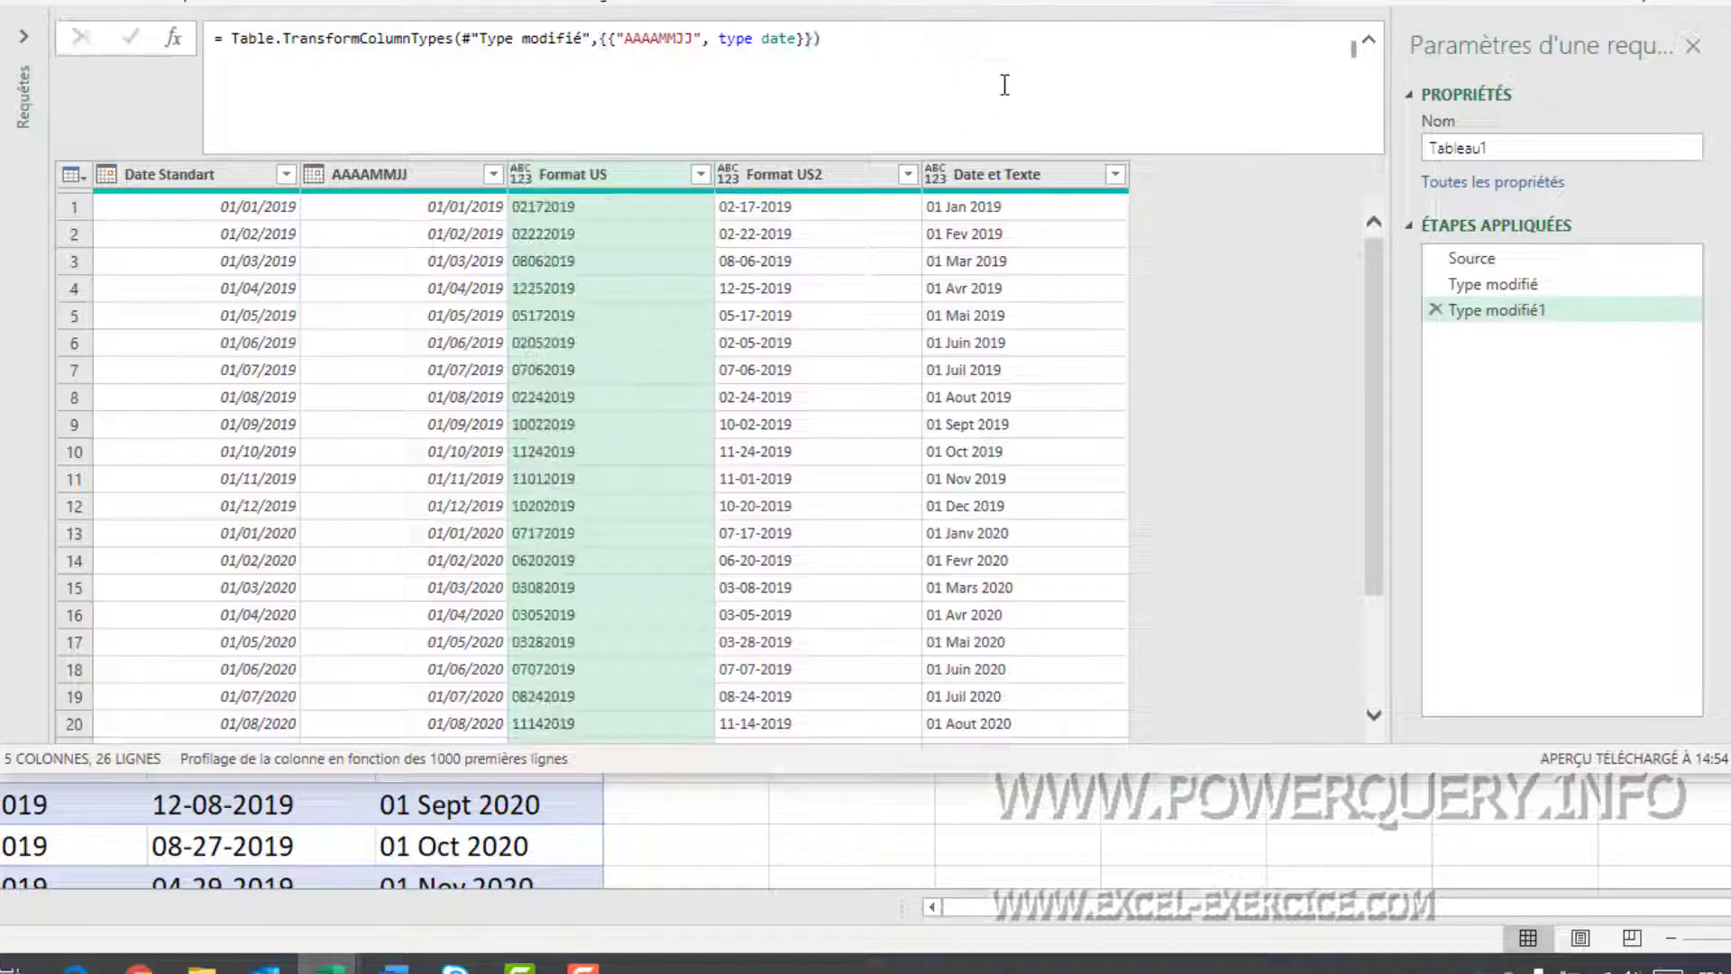
Try converting the Format US2 column directly to Date, and remove that conversion from the step formula.
{"action": "left_click", "coordinate": [732, 176]}
{"action": "left_click", "coordinate": [746, 352]}
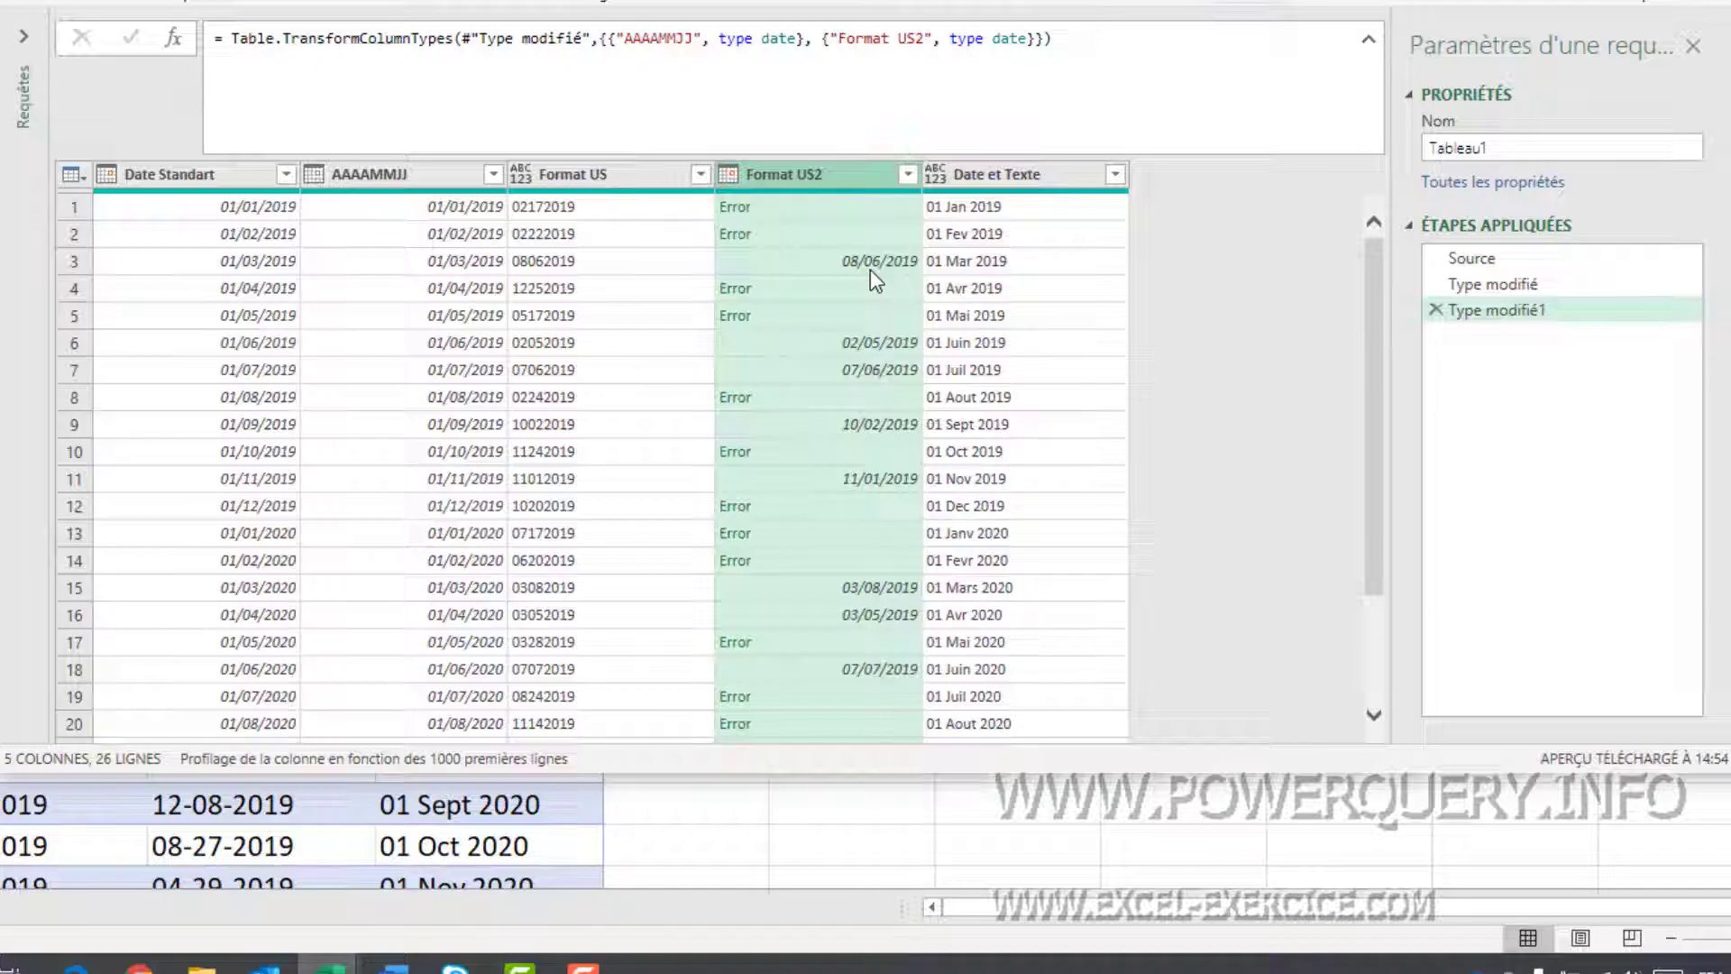
{"action": "left_click_drag", "start_coordinate": [1036, 41], "coordinate": [809, 43]}
{"action": "key", "text": "Delete"}
{"action": "left_click", "coordinate": [130, 37]}
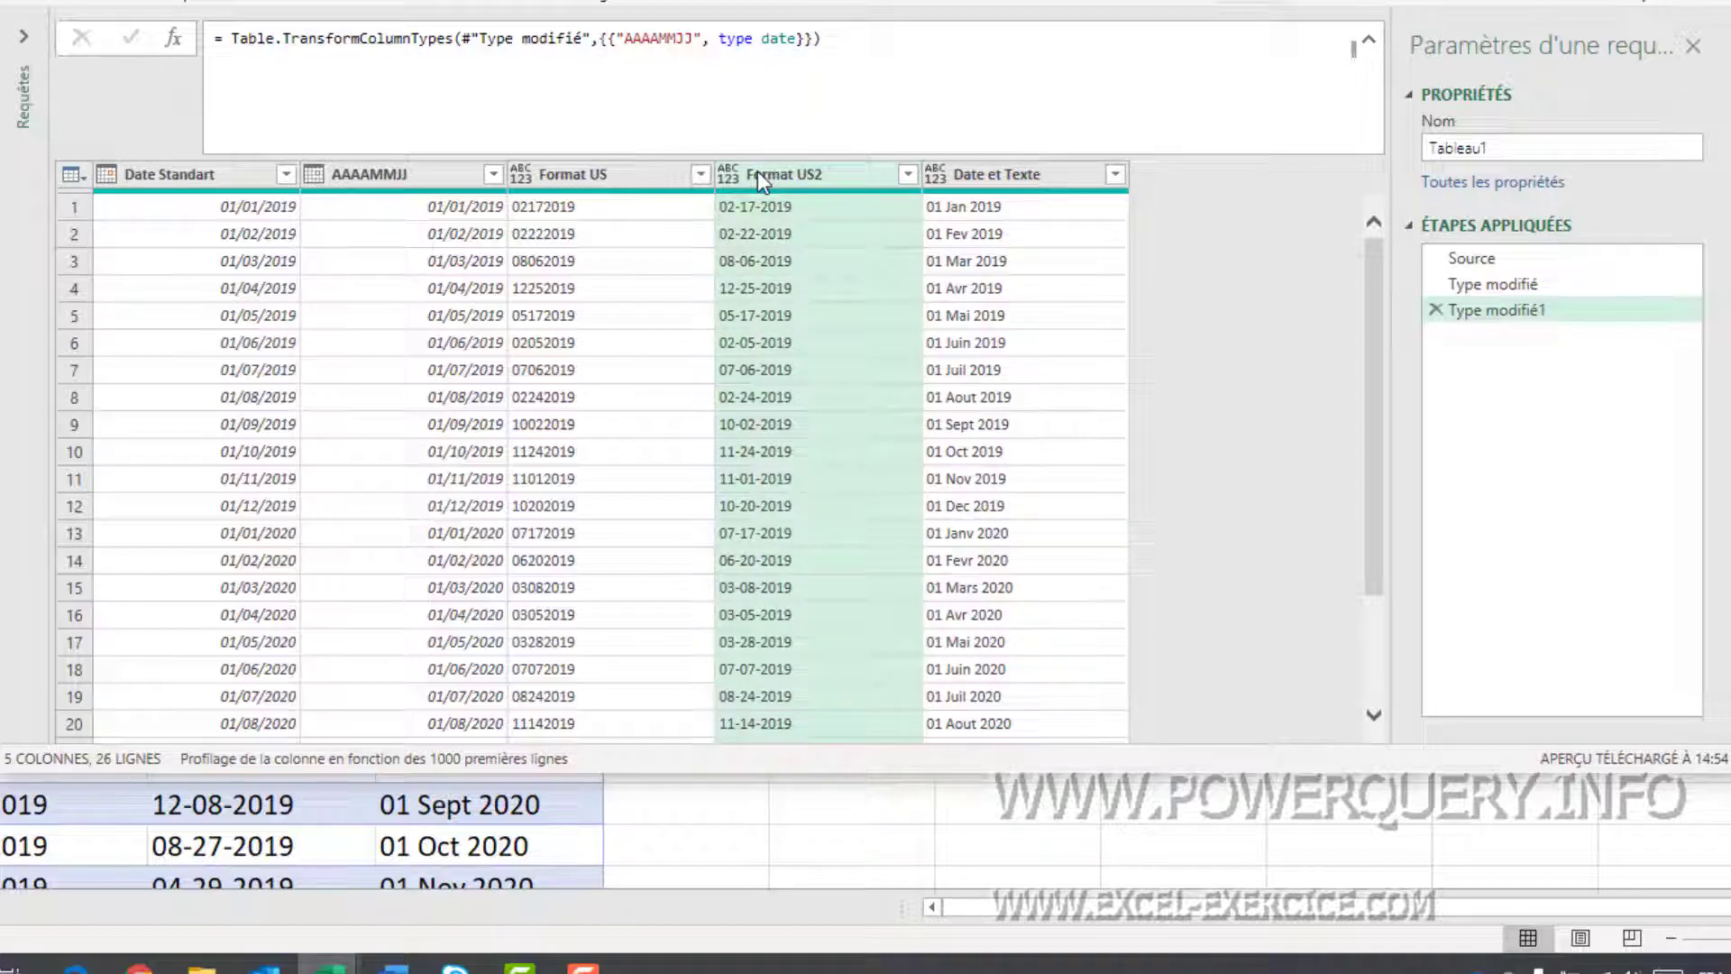
Convert the Format US2 column to Date using the regional settings Anglais (États-Unis).
{"action": "left_click", "coordinate": [729, 174]}
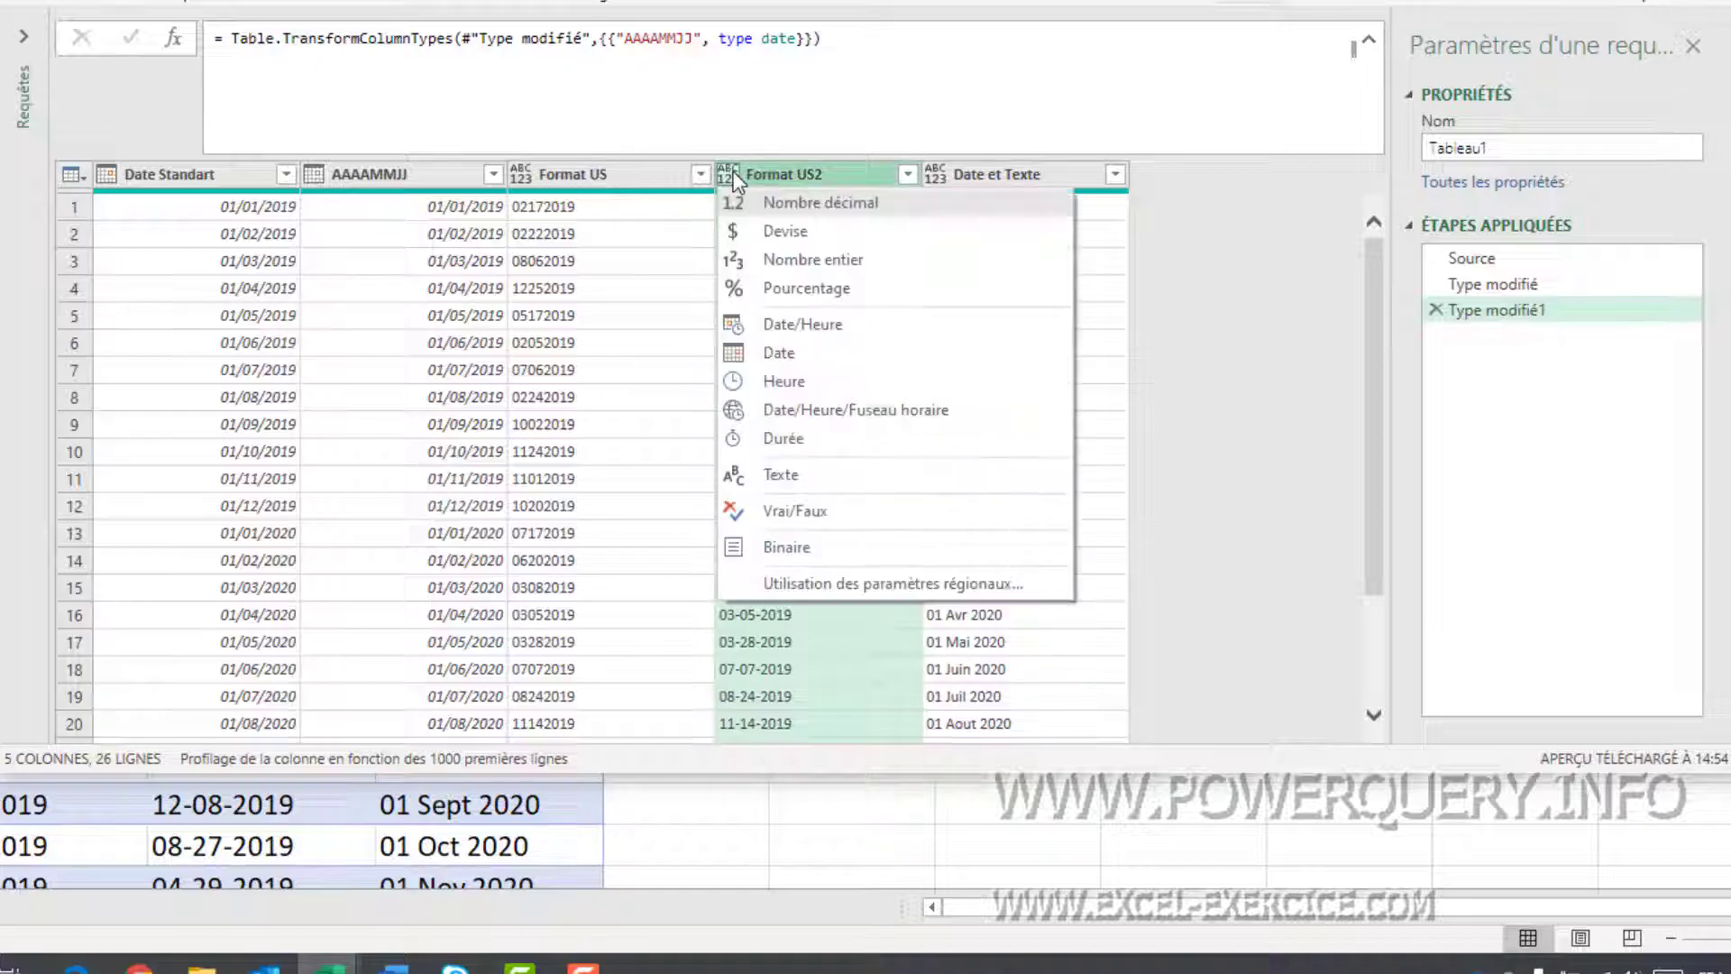
{"action": "left_click", "coordinate": [807, 586]}
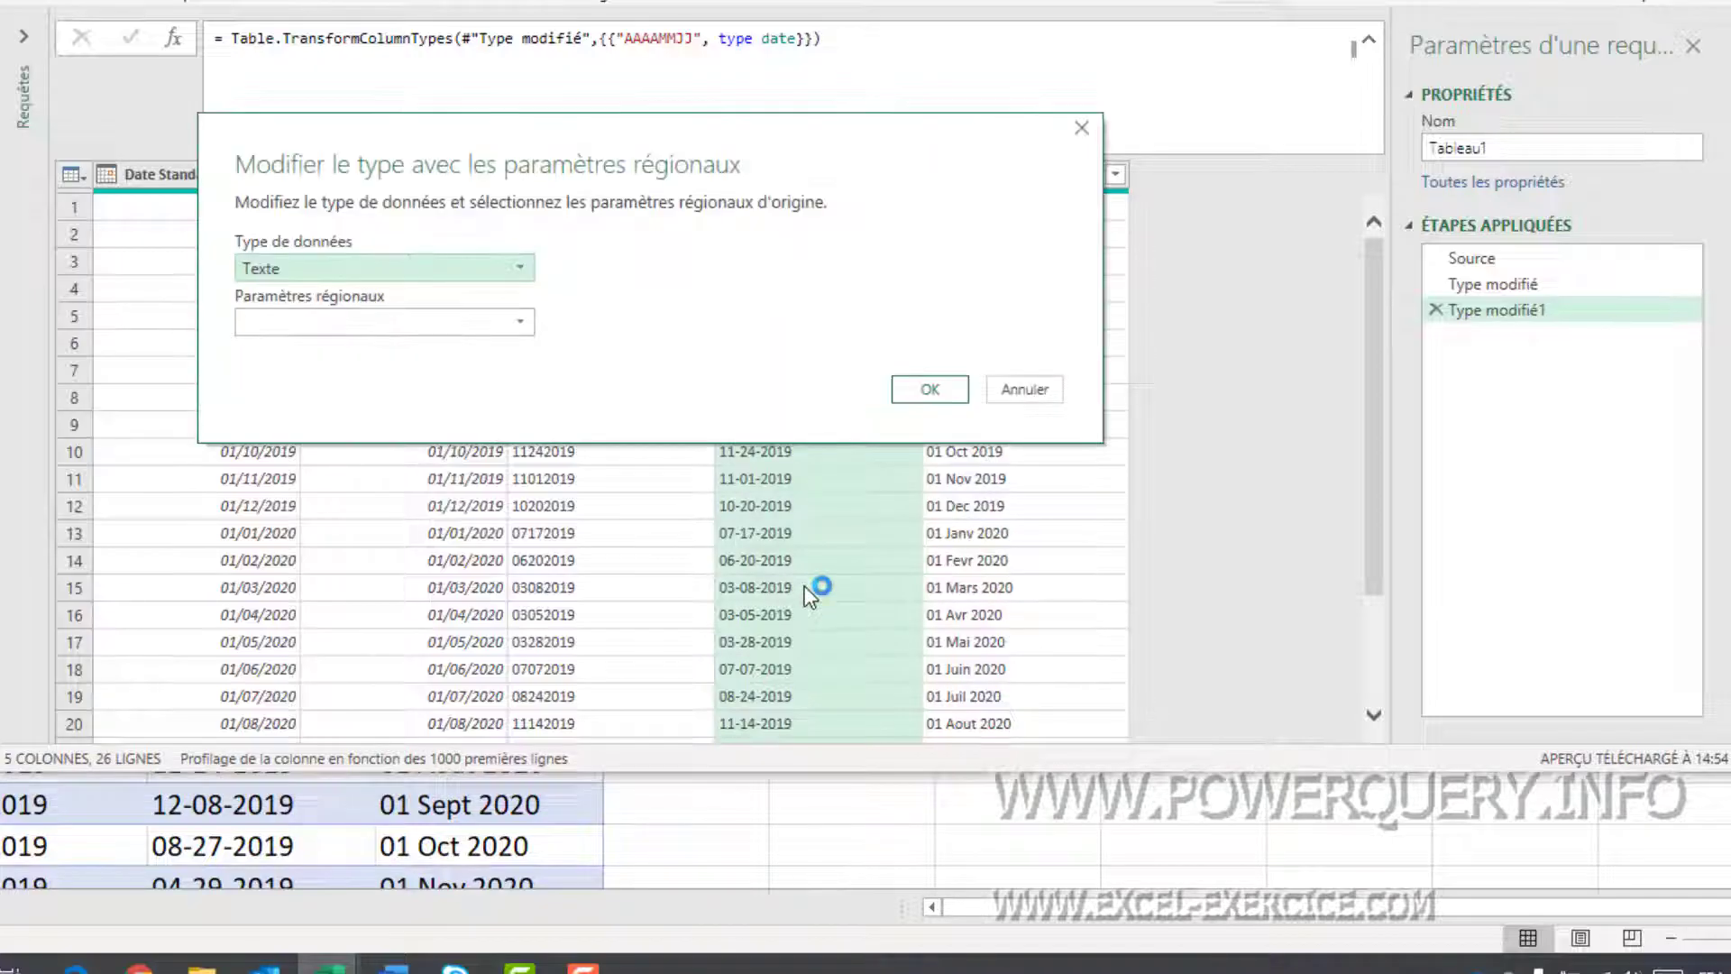
{"action": "left_click", "coordinate": [530, 278]}
{"action": "left_click", "coordinate": [475, 431]}
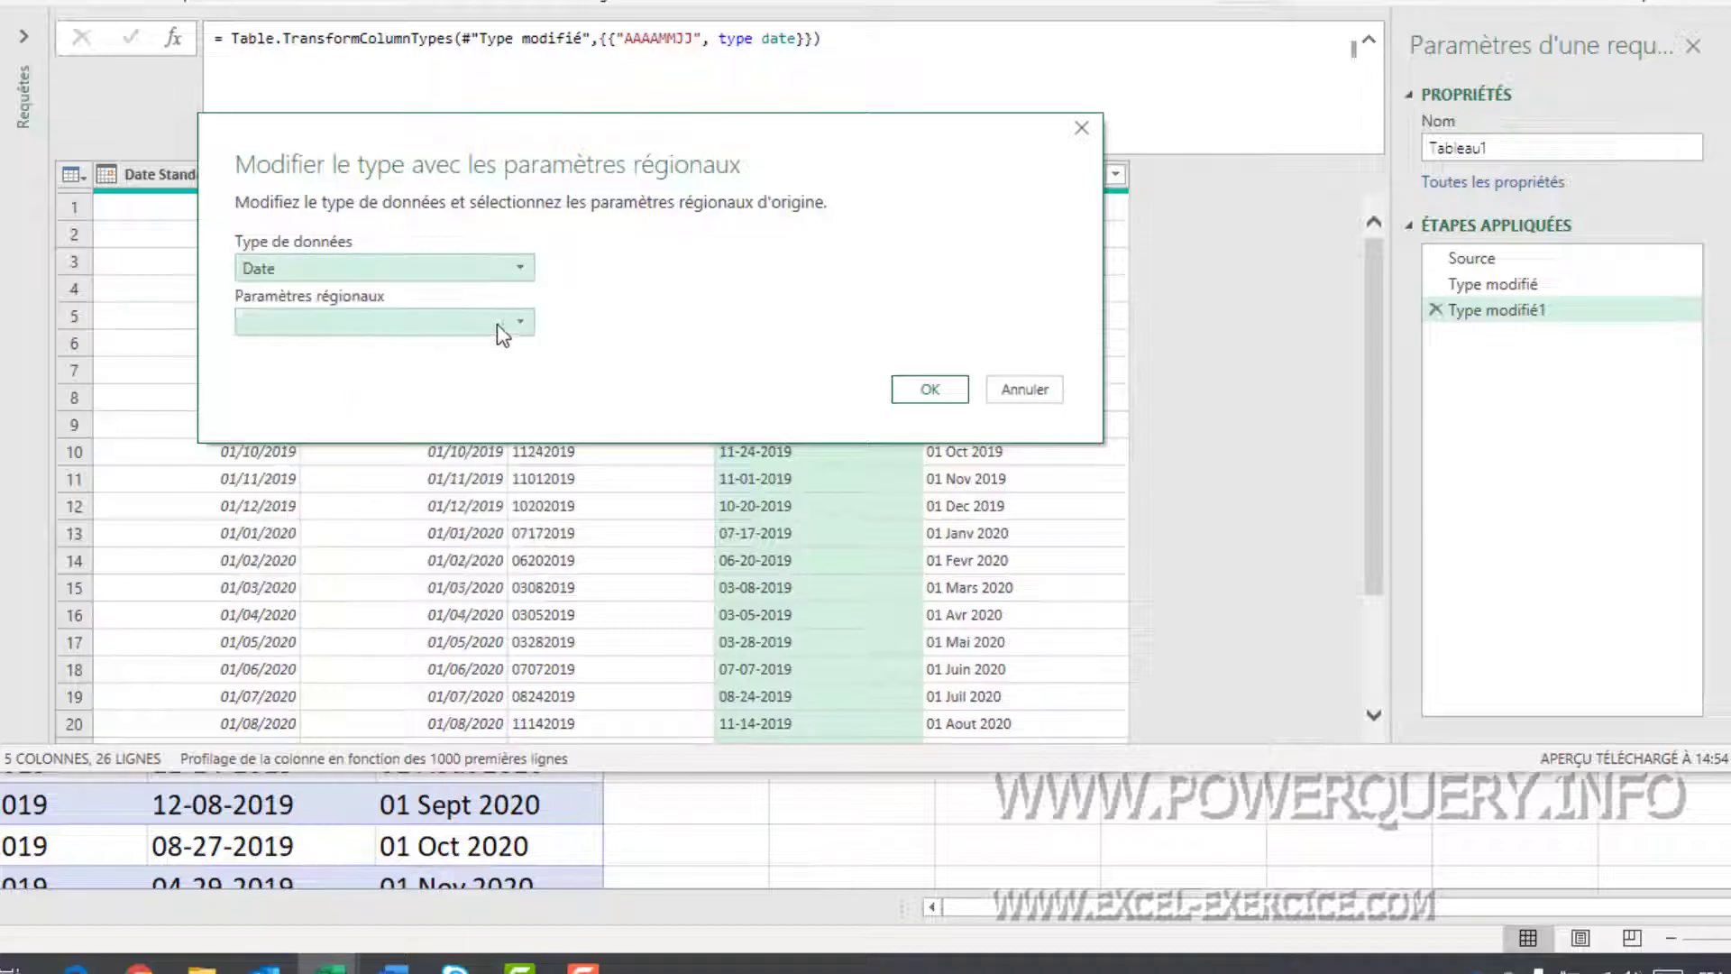
{"action": "left_click", "coordinate": [520, 323]}
{"action": "left_click_drag", "start_coordinate": [709, 377], "coordinate": [717, 424]}
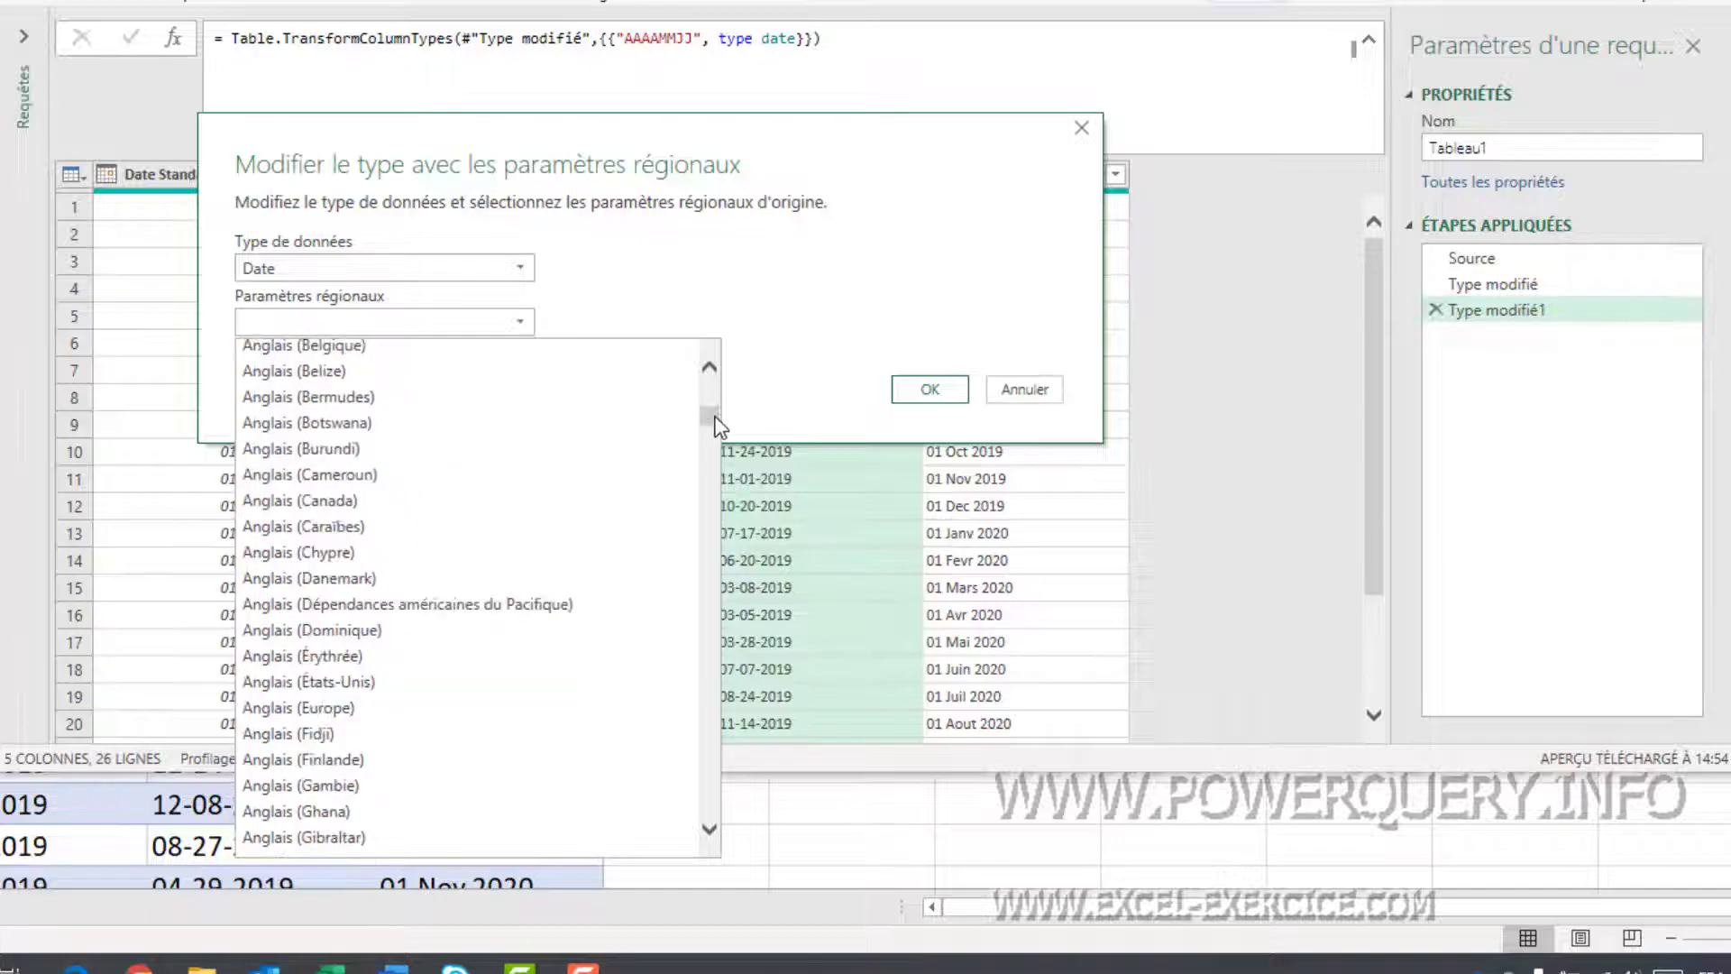
{"action": "left_click", "coordinate": [310, 688]}
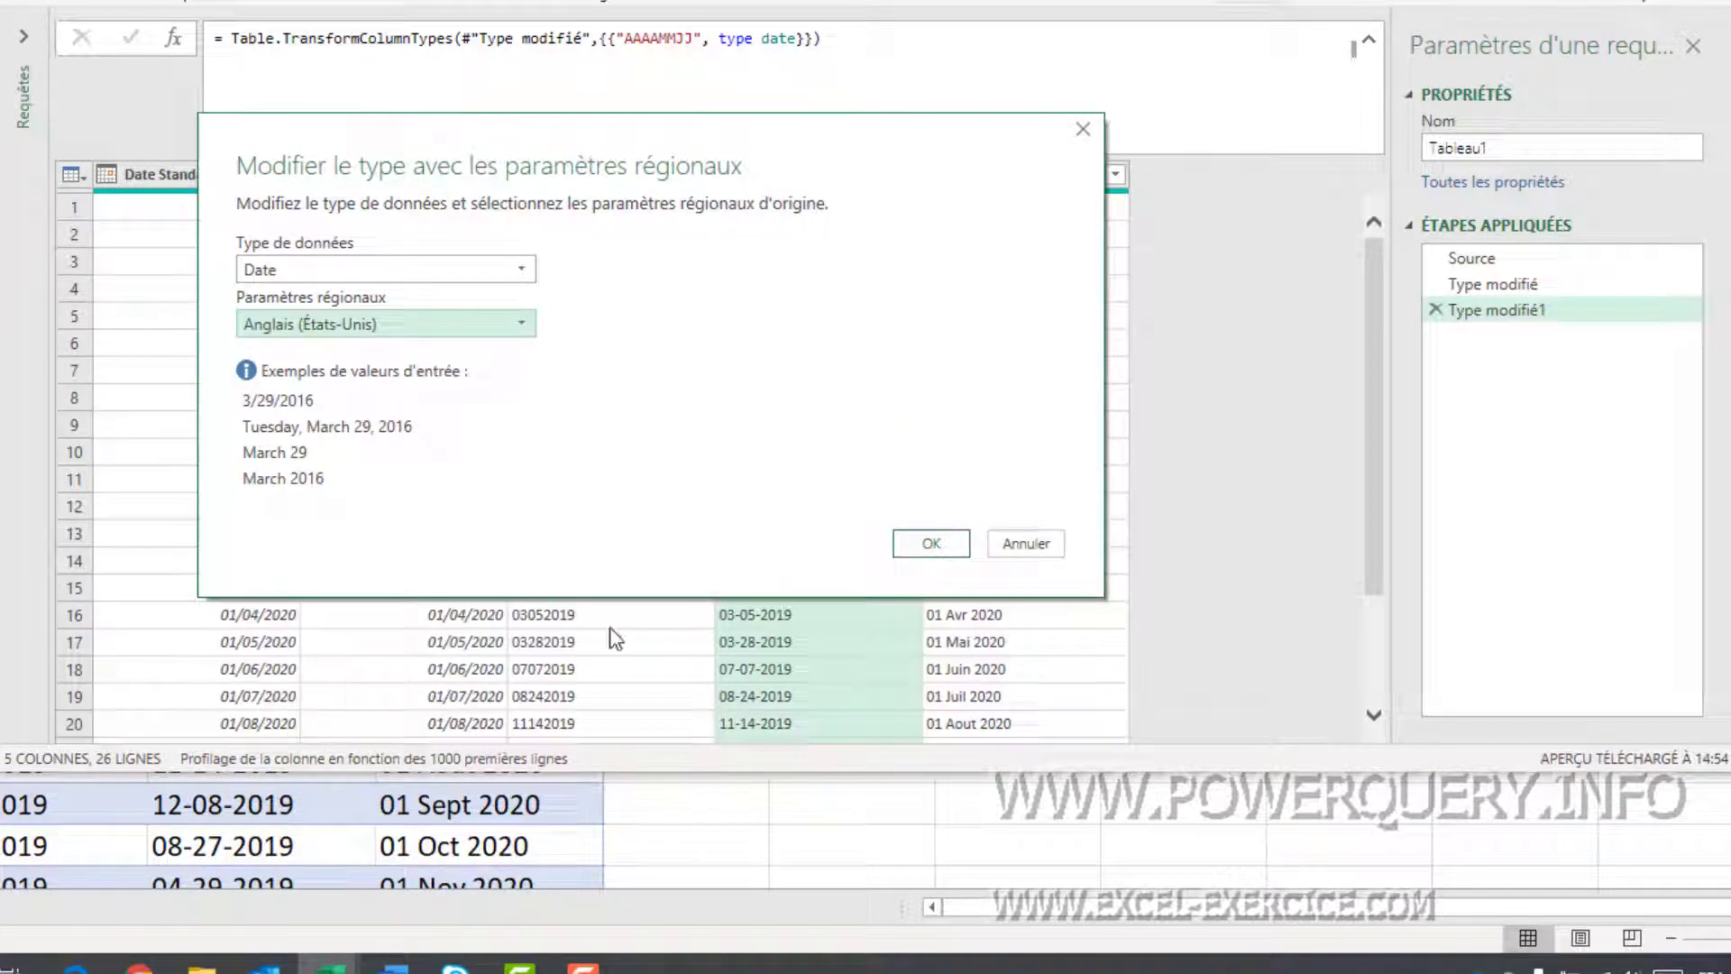
{"action": "left_click", "coordinate": [934, 544]}
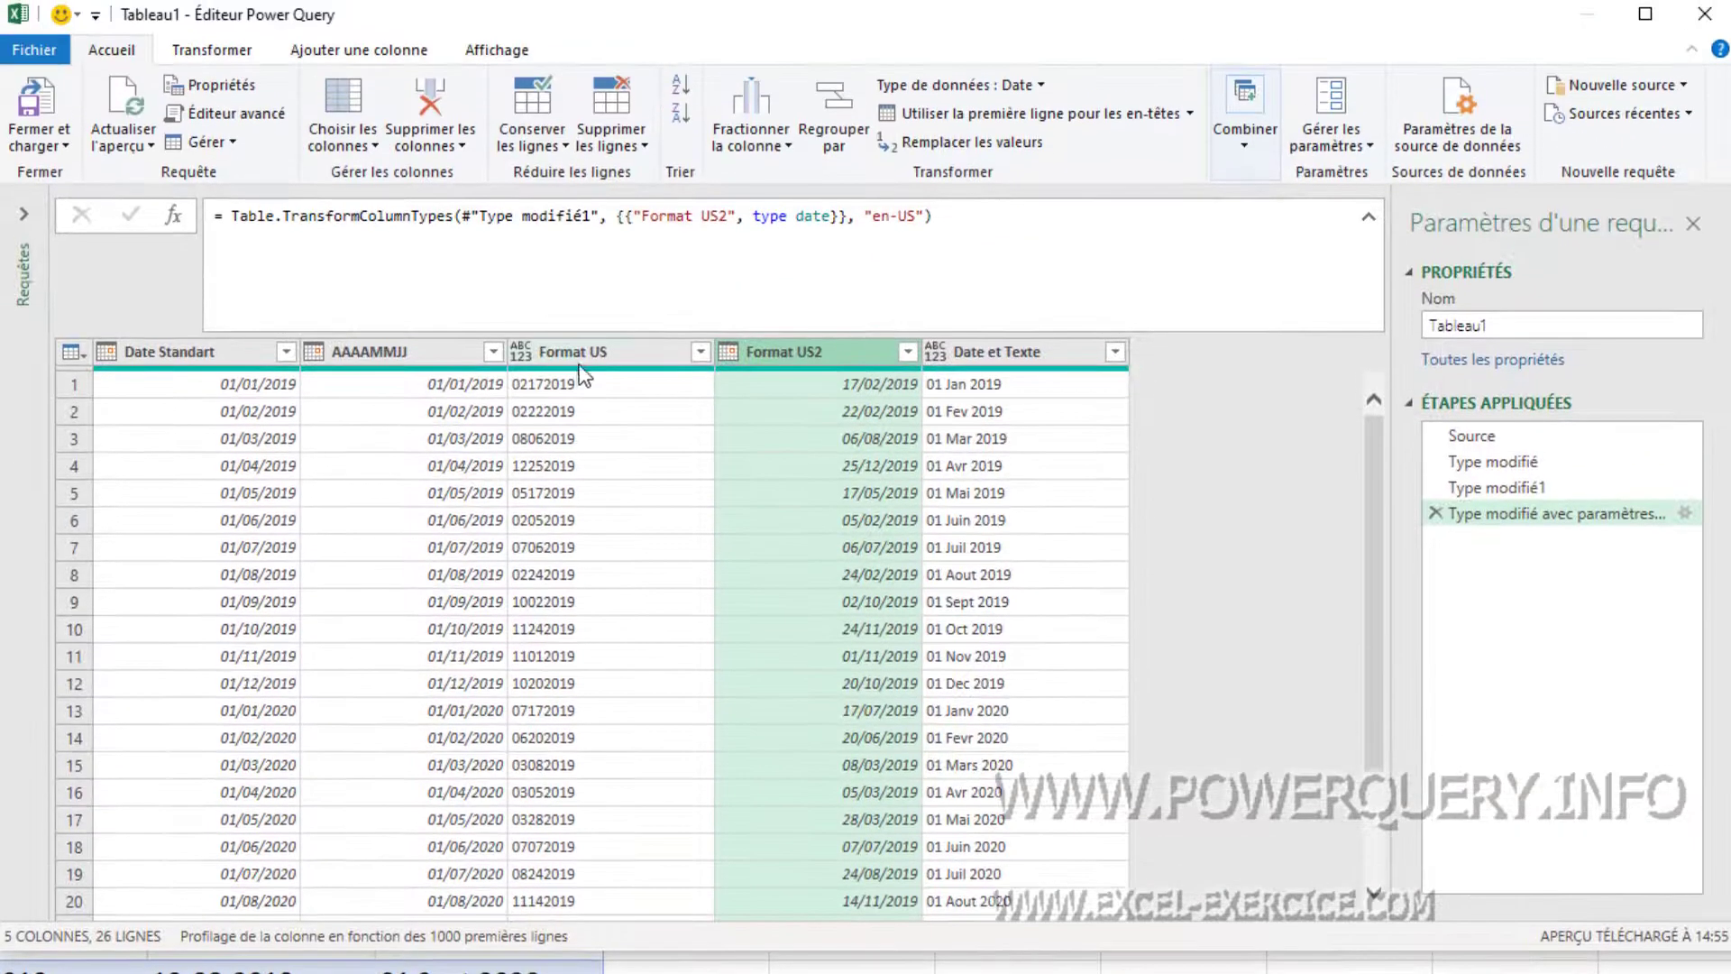
Start a column from examples based on the Format US column, giving 17/02/2019 as the example for row 1.
{"action": "left_click", "coordinate": [583, 305]}
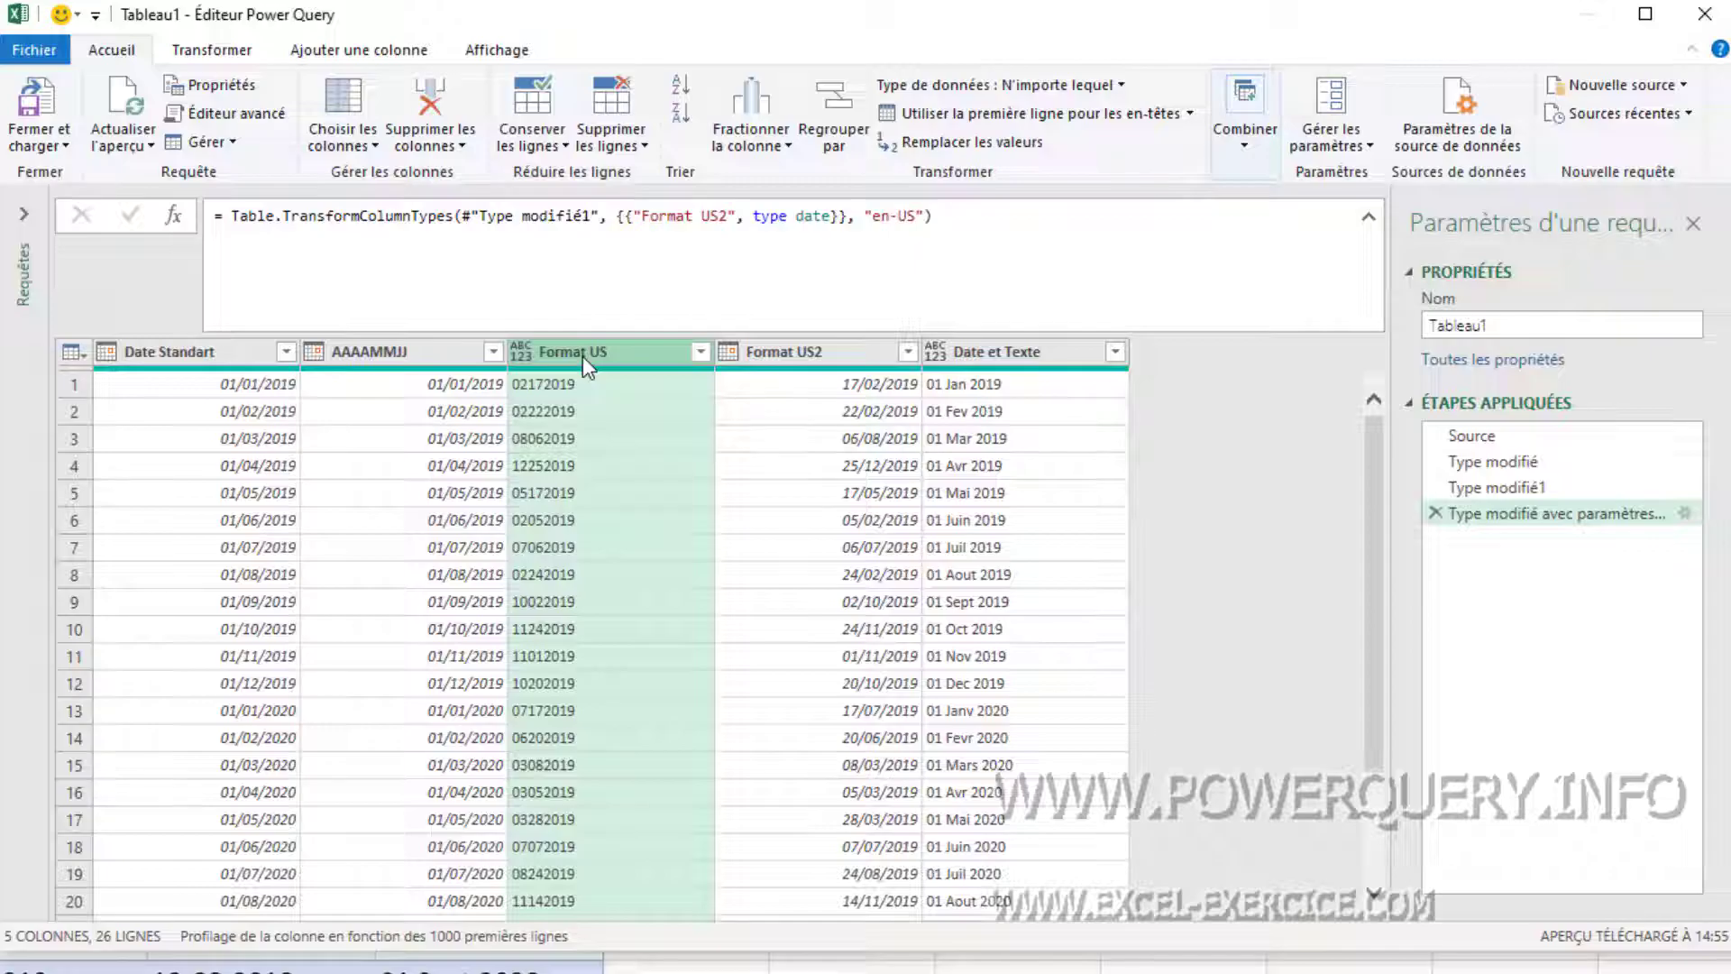
{"action": "left_click", "coordinate": [344, 51]}
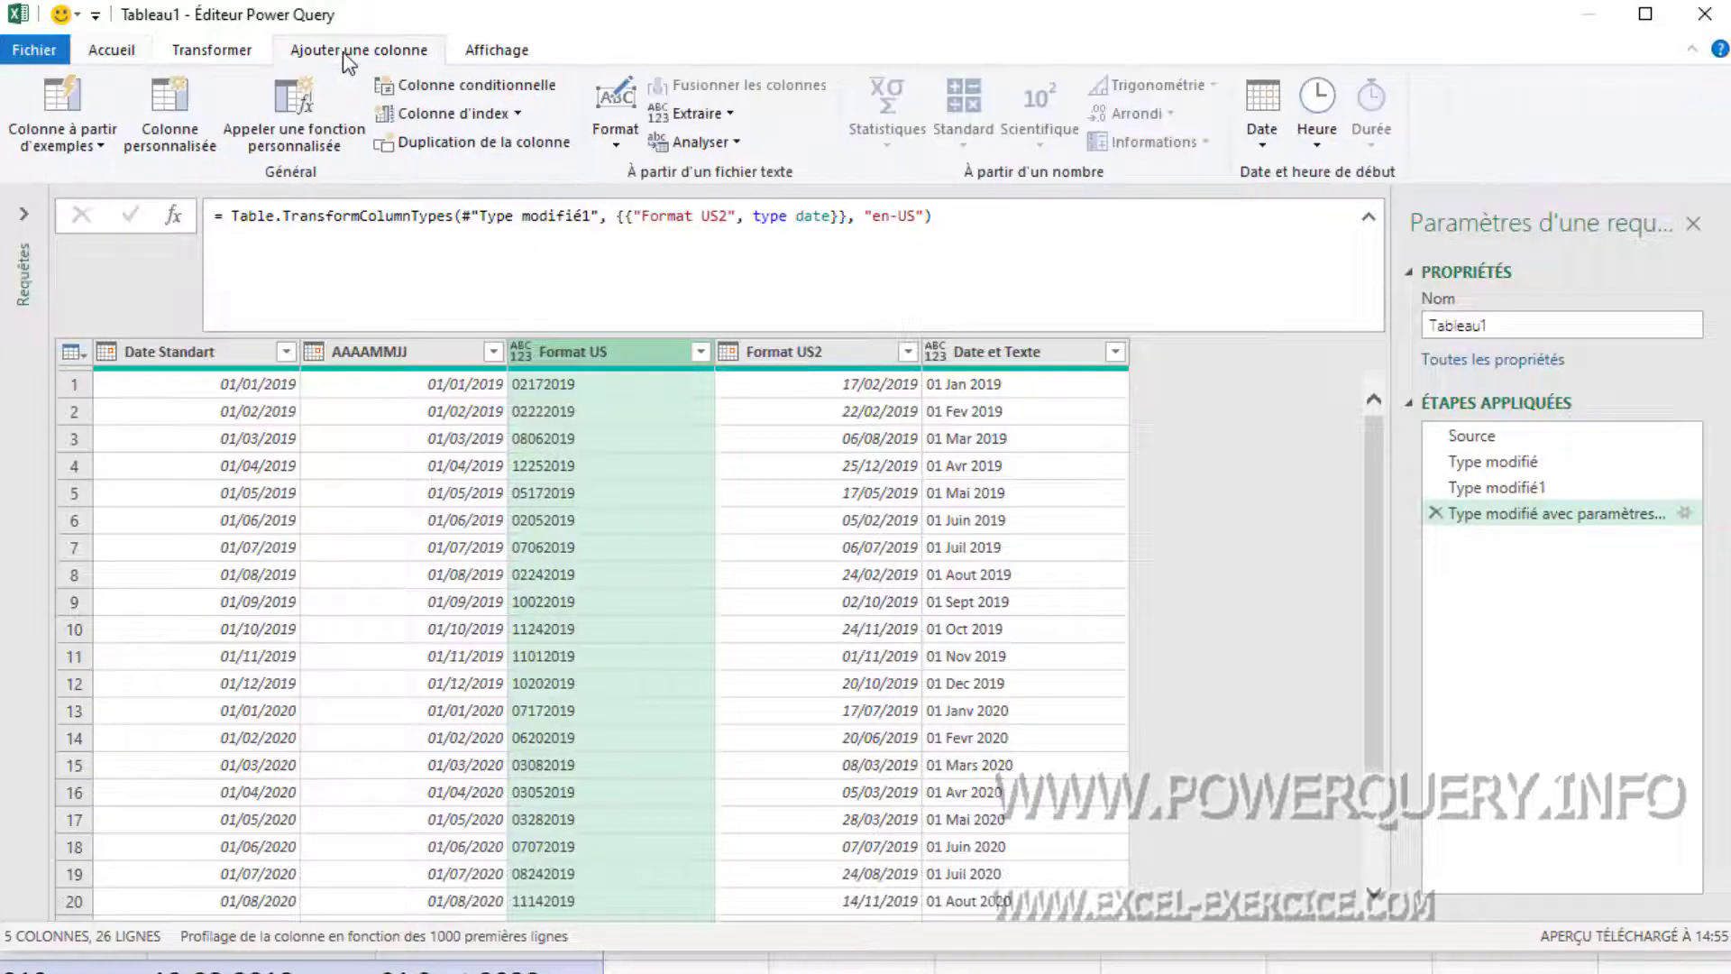
{"action": "left_click", "coordinate": [104, 151]}
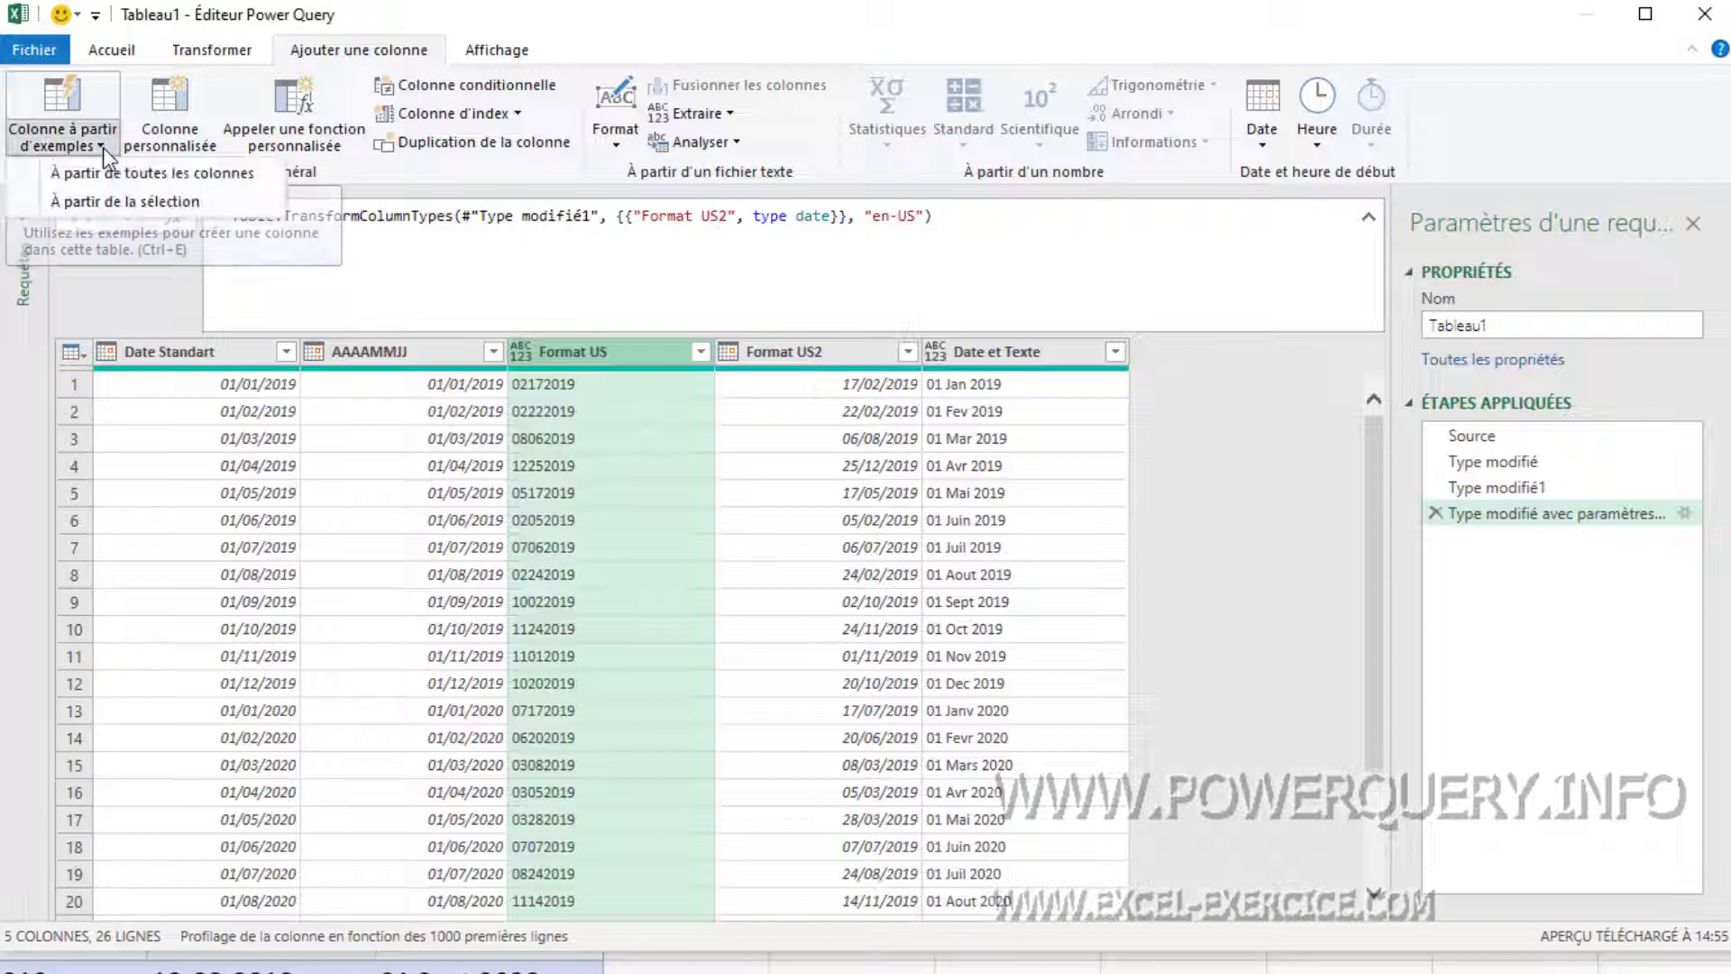
{"action": "left_click", "coordinate": [120, 202]}
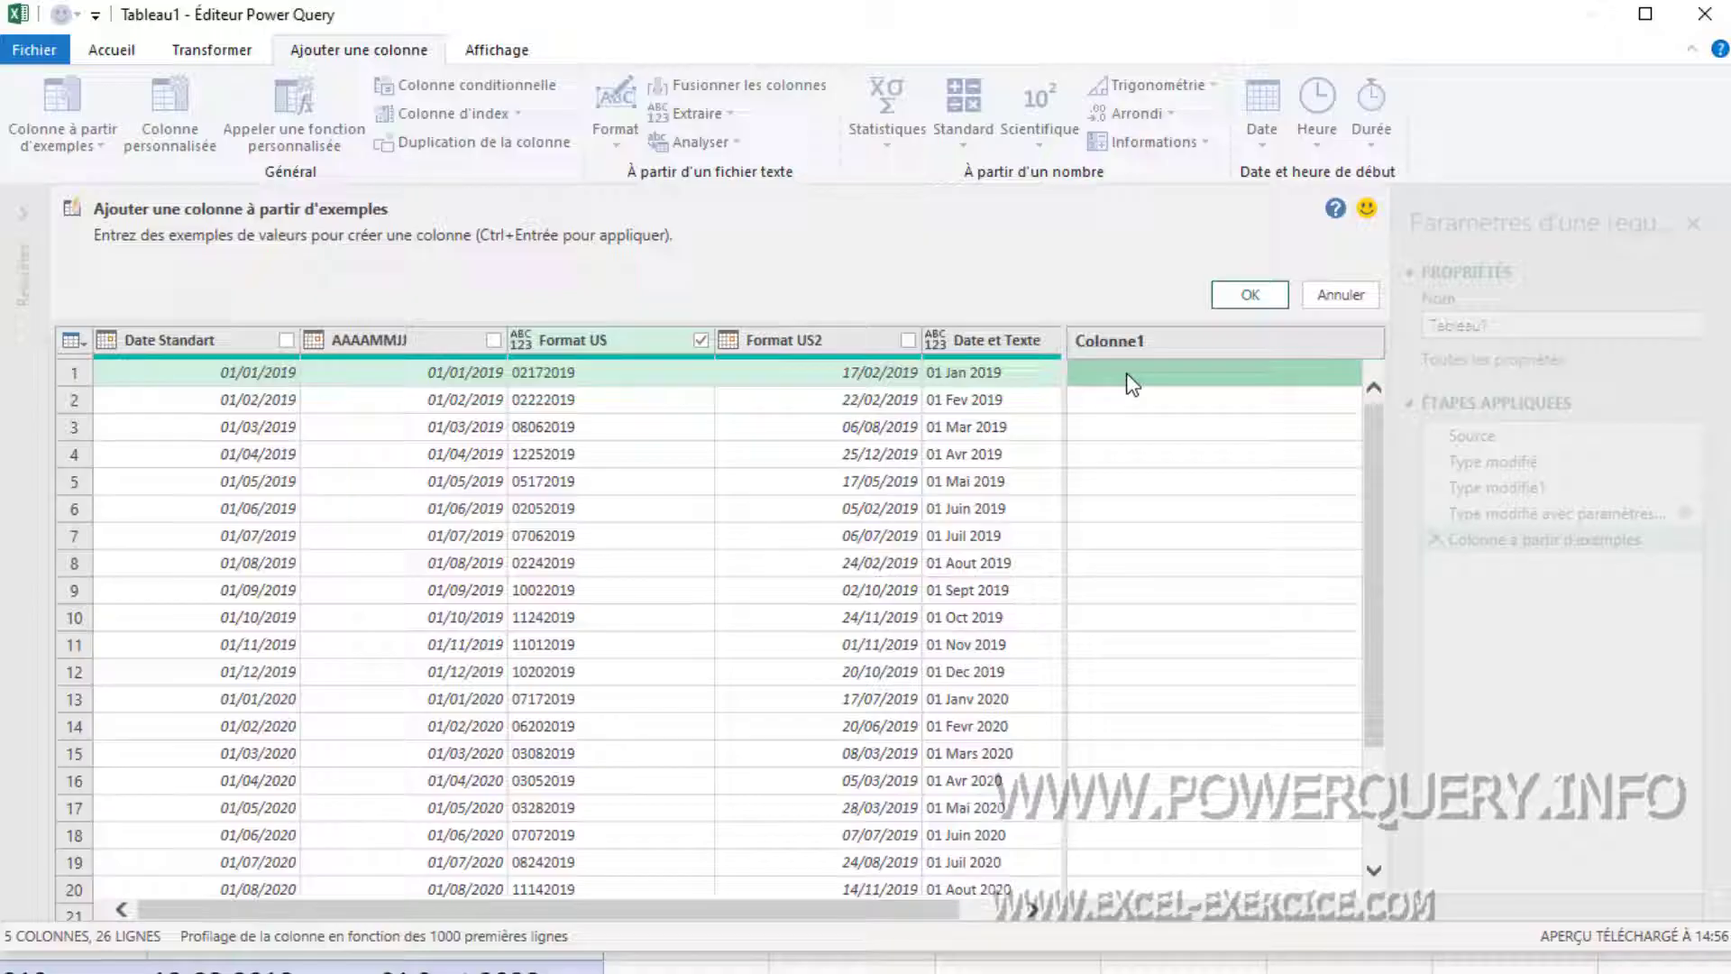
{"action": "type", "text": "17"}
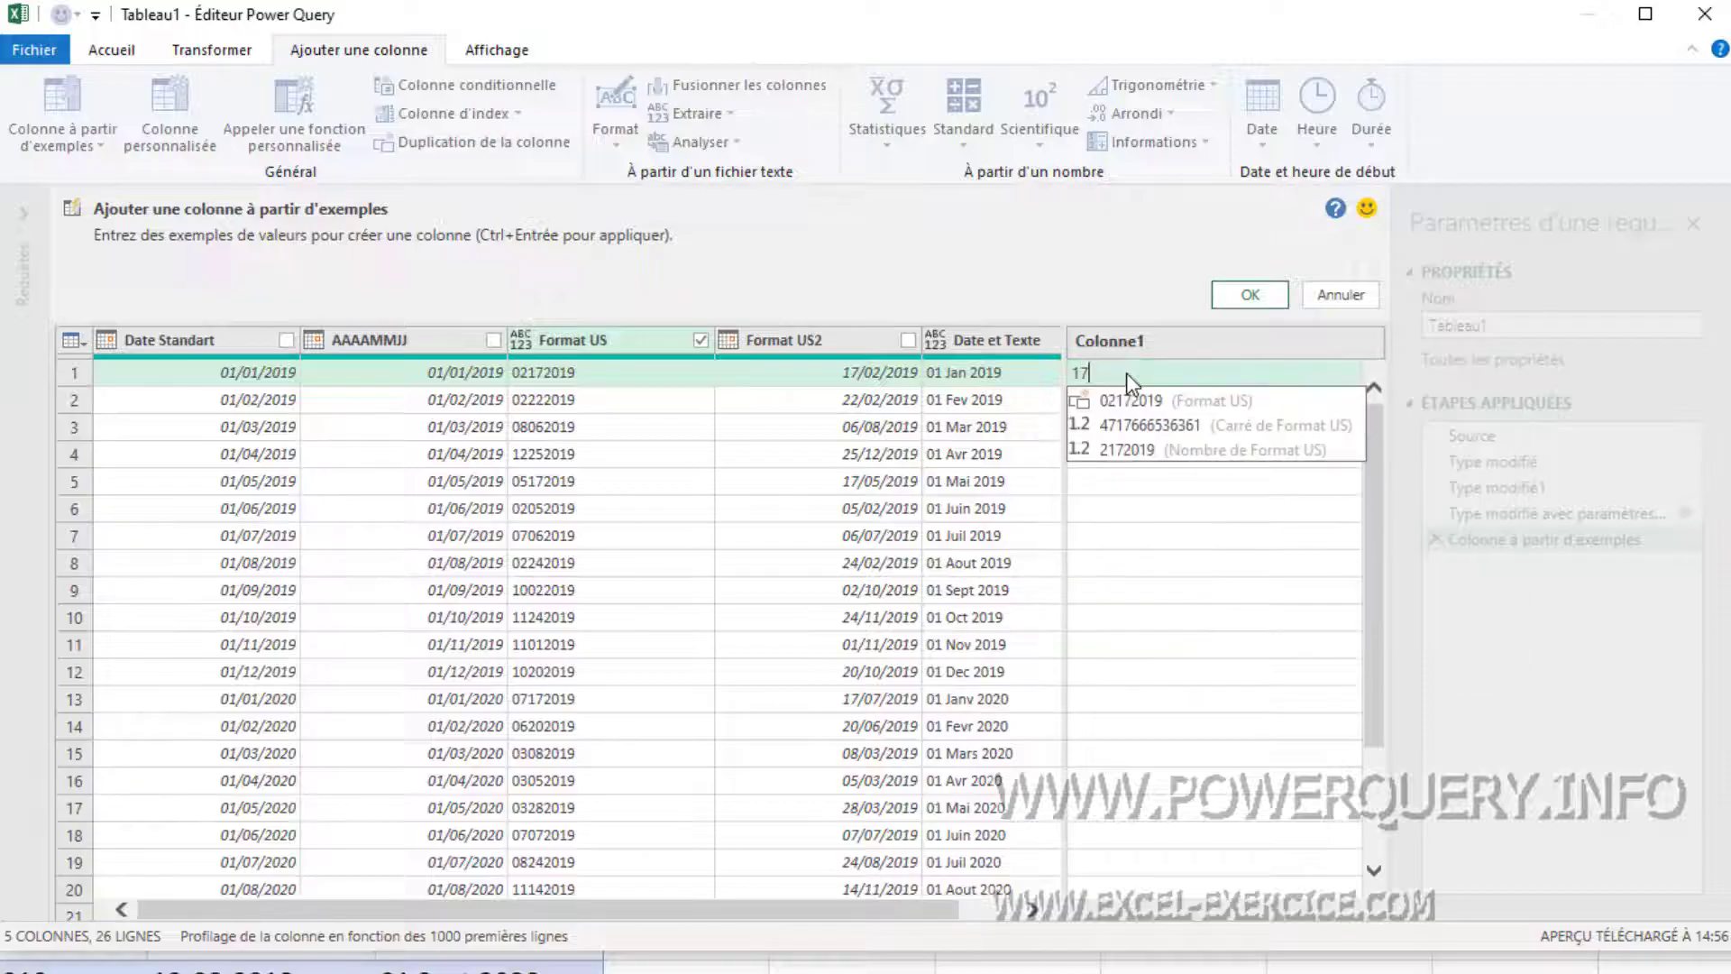
{"action": "type", "text": "/02/2019"}
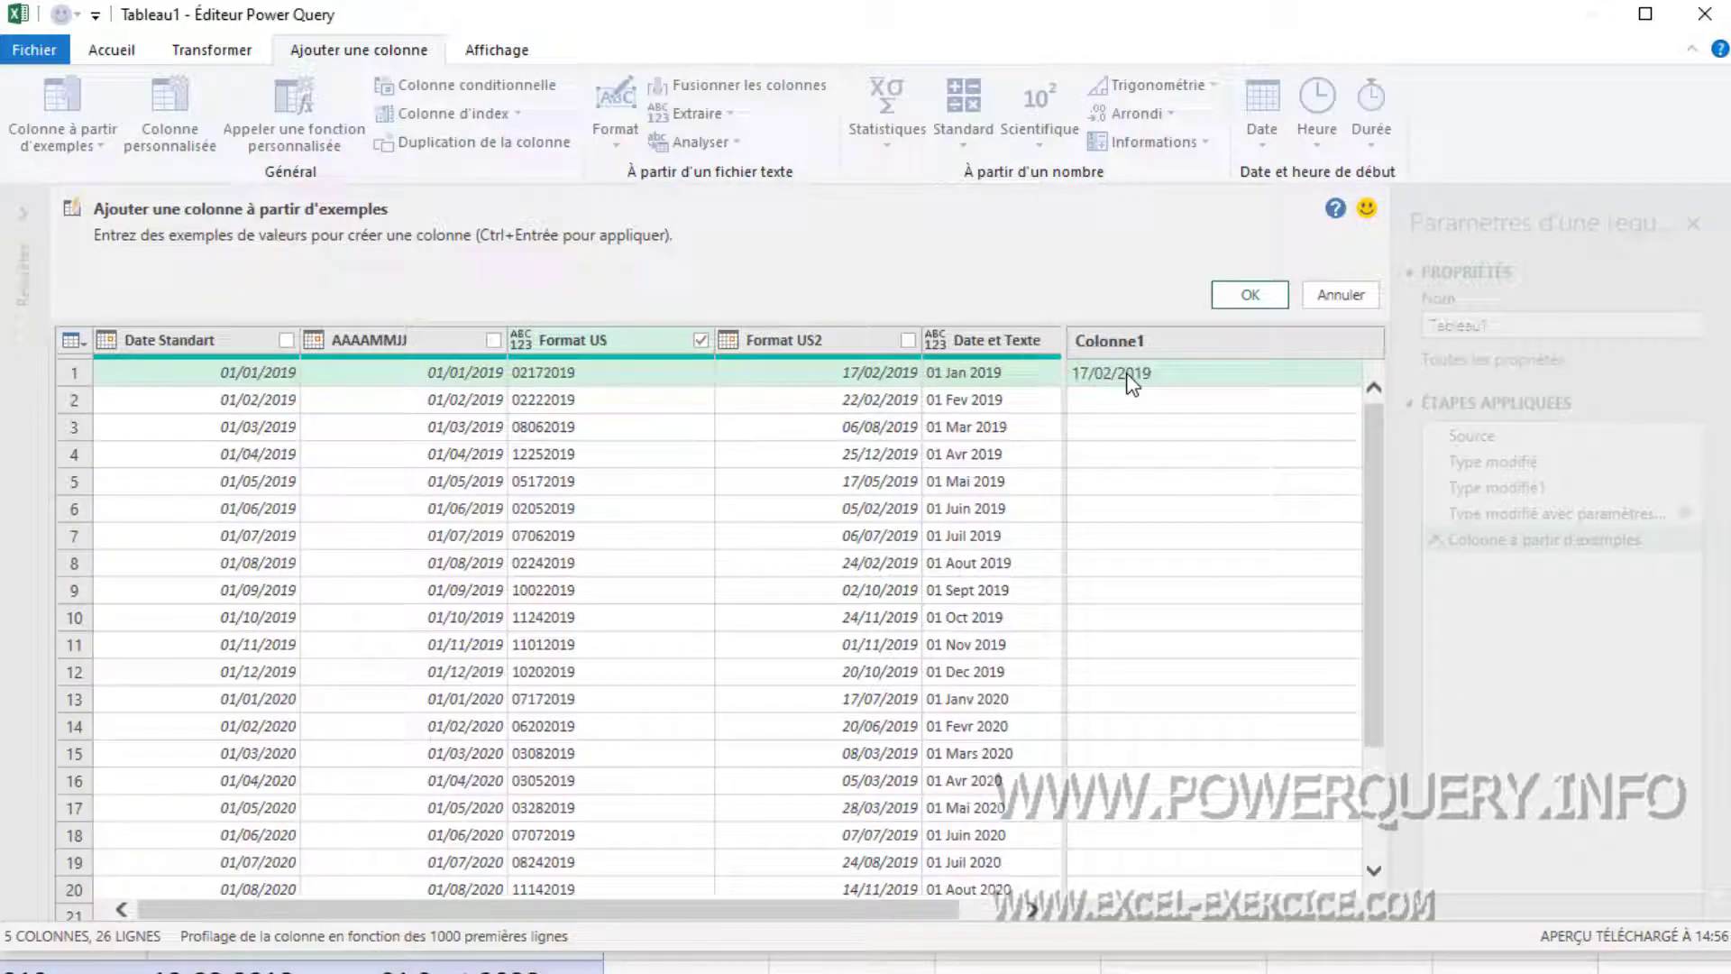
{"action": "key", "text": "Return"}
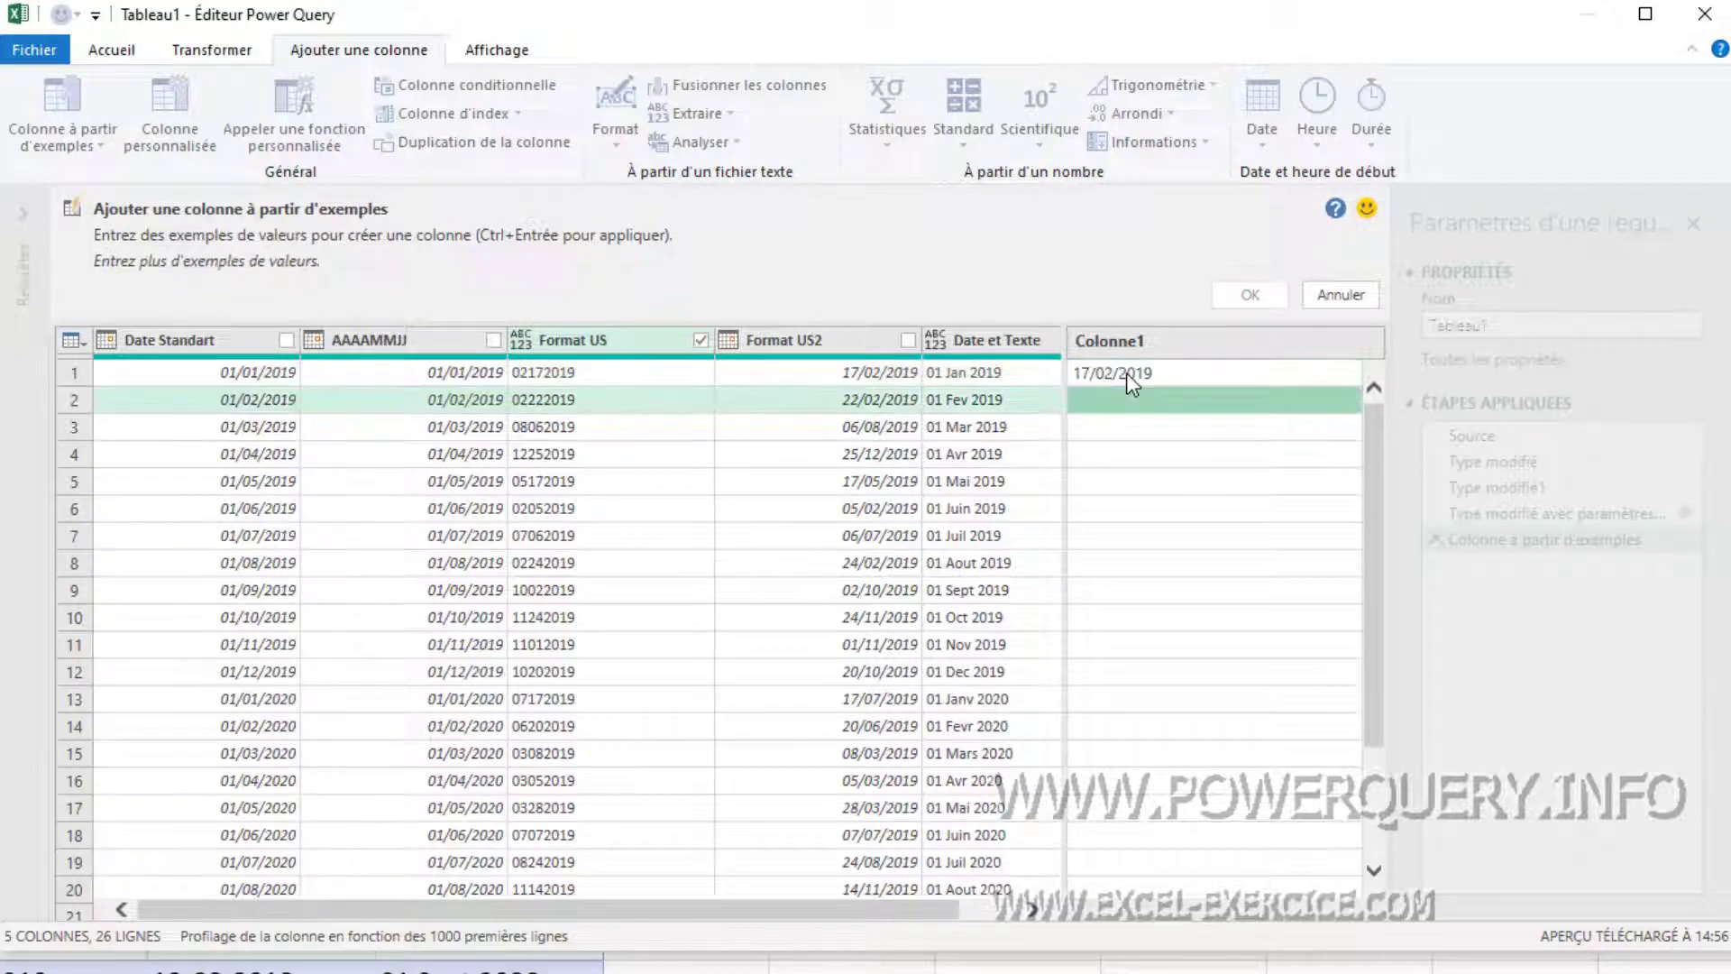
Add the examples 22/02/2019 for row 2 and 06/08/2019 for row 3, and create the column.
{"action": "type", "text": "22/02"}
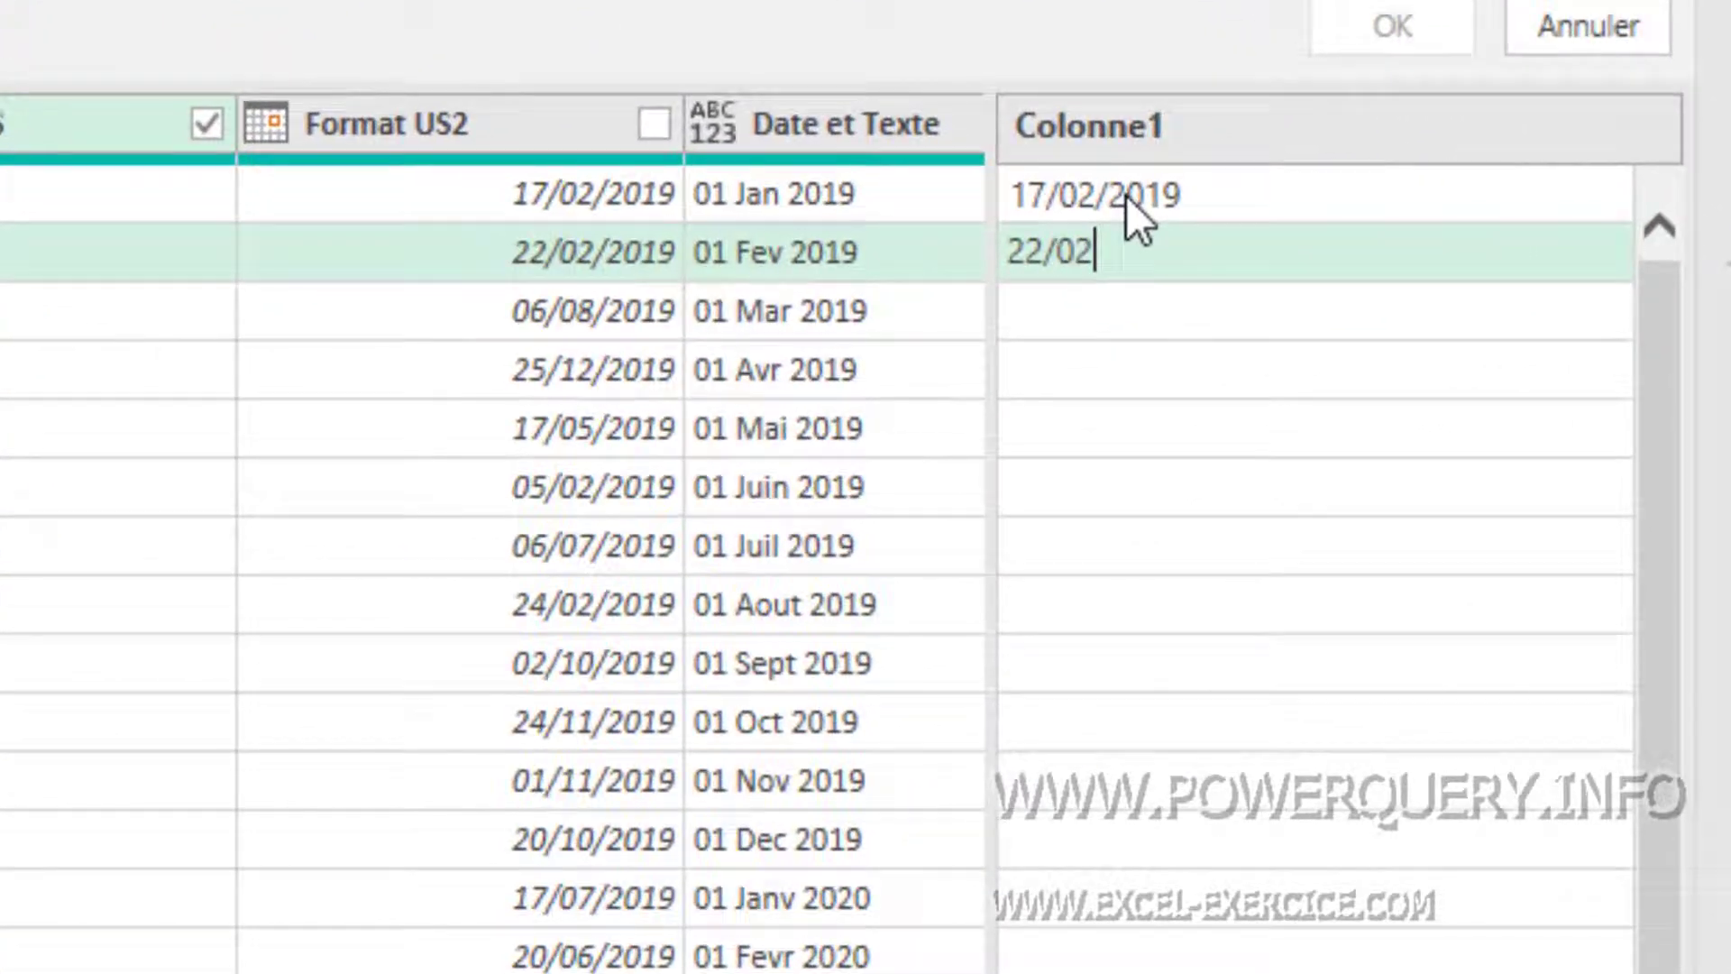
{"action": "type", "text": "/2019"}
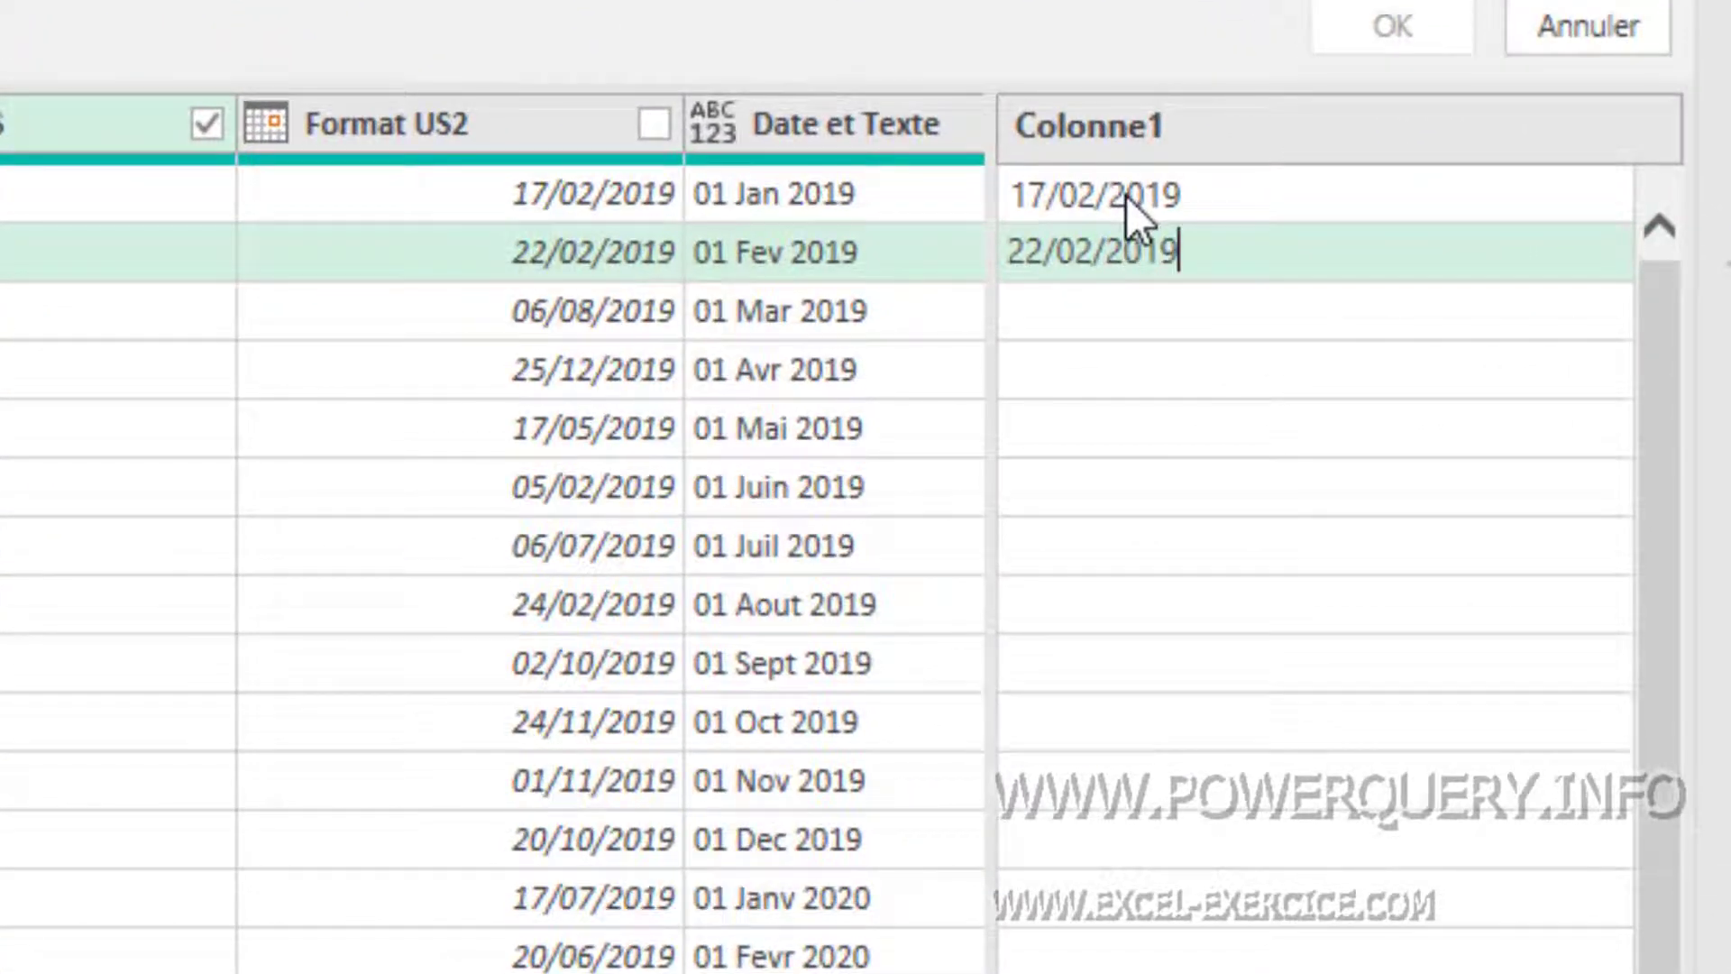
{"action": "key", "text": "Return"}
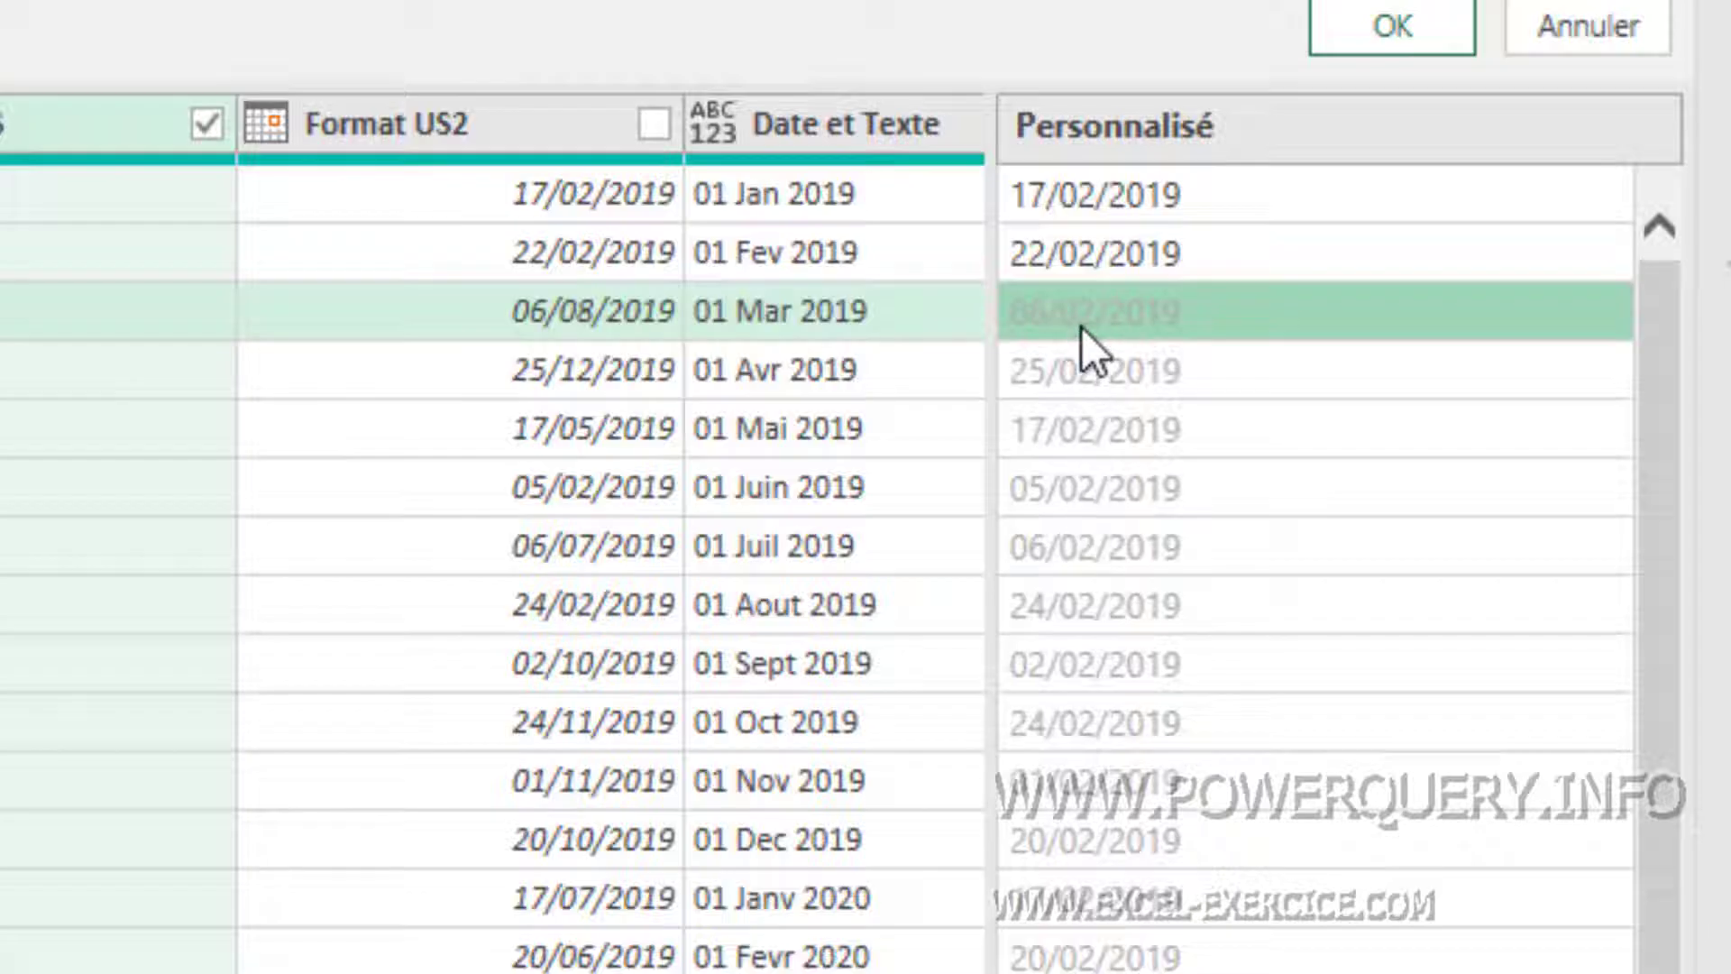
{"action": "type", "text": "06/08"}
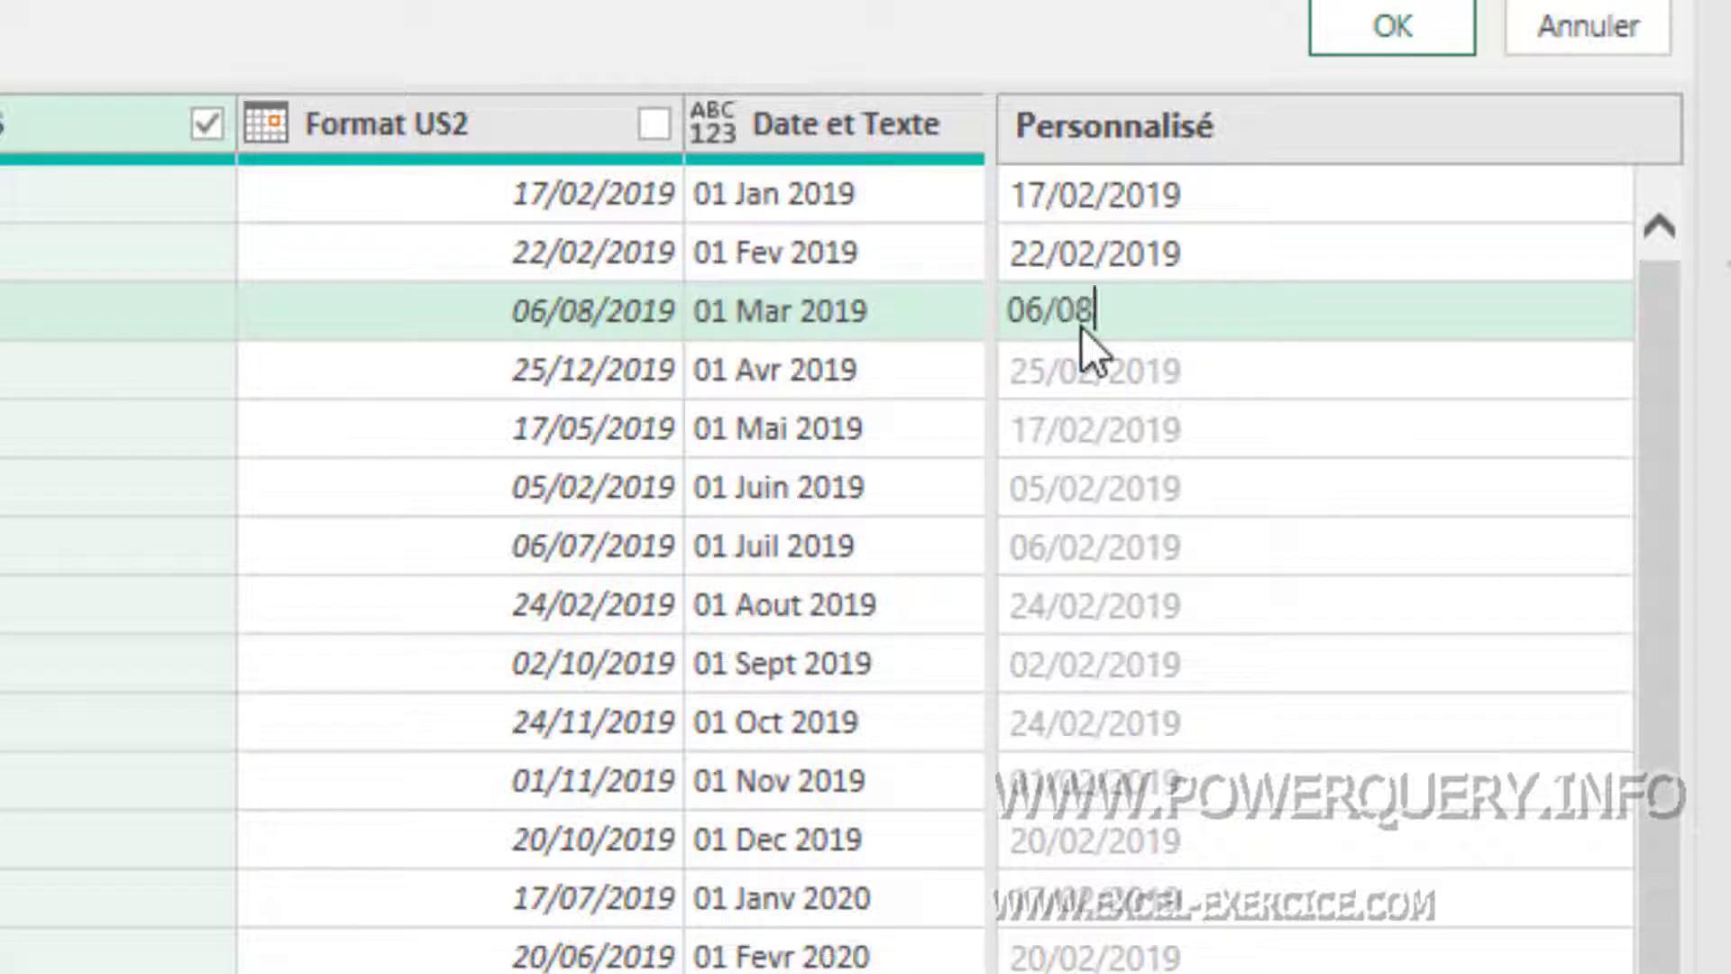
{"action": "type", "text": "/2019"}
{"action": "key", "text": "Return"}
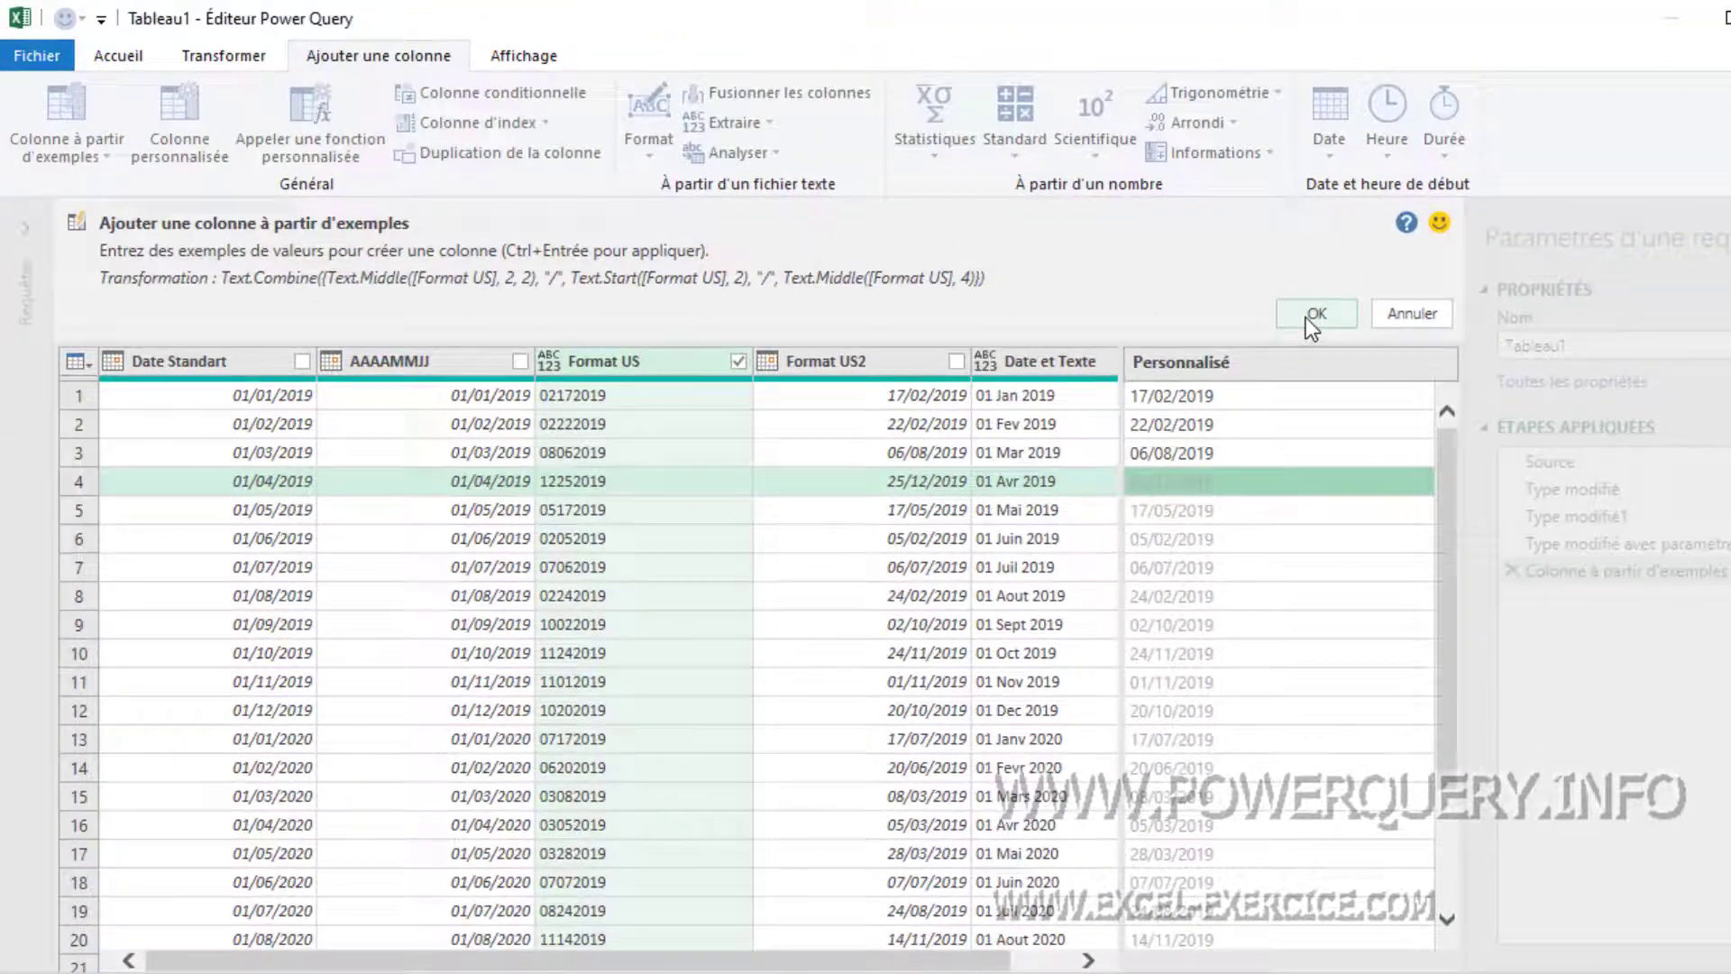
{"action": "left_click", "coordinate": [1315, 313]}
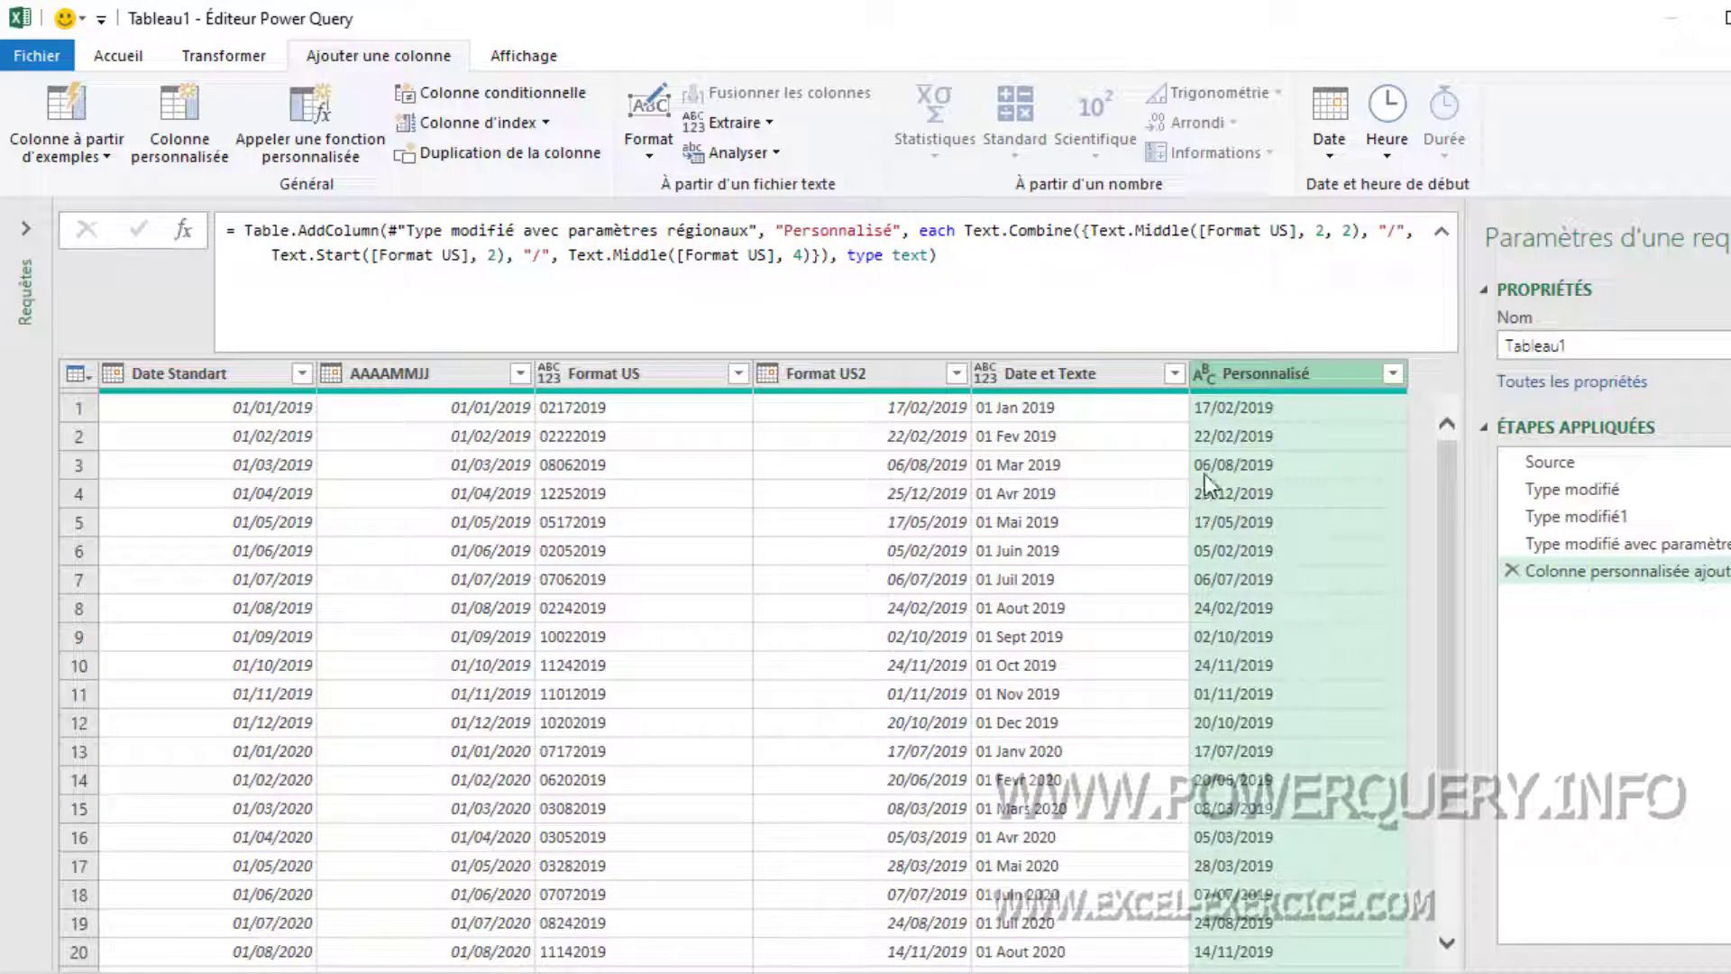
Convert the new Personnalisé column to Date and delete the original Format US column.
{"action": "left_click", "coordinate": [1204, 381]}
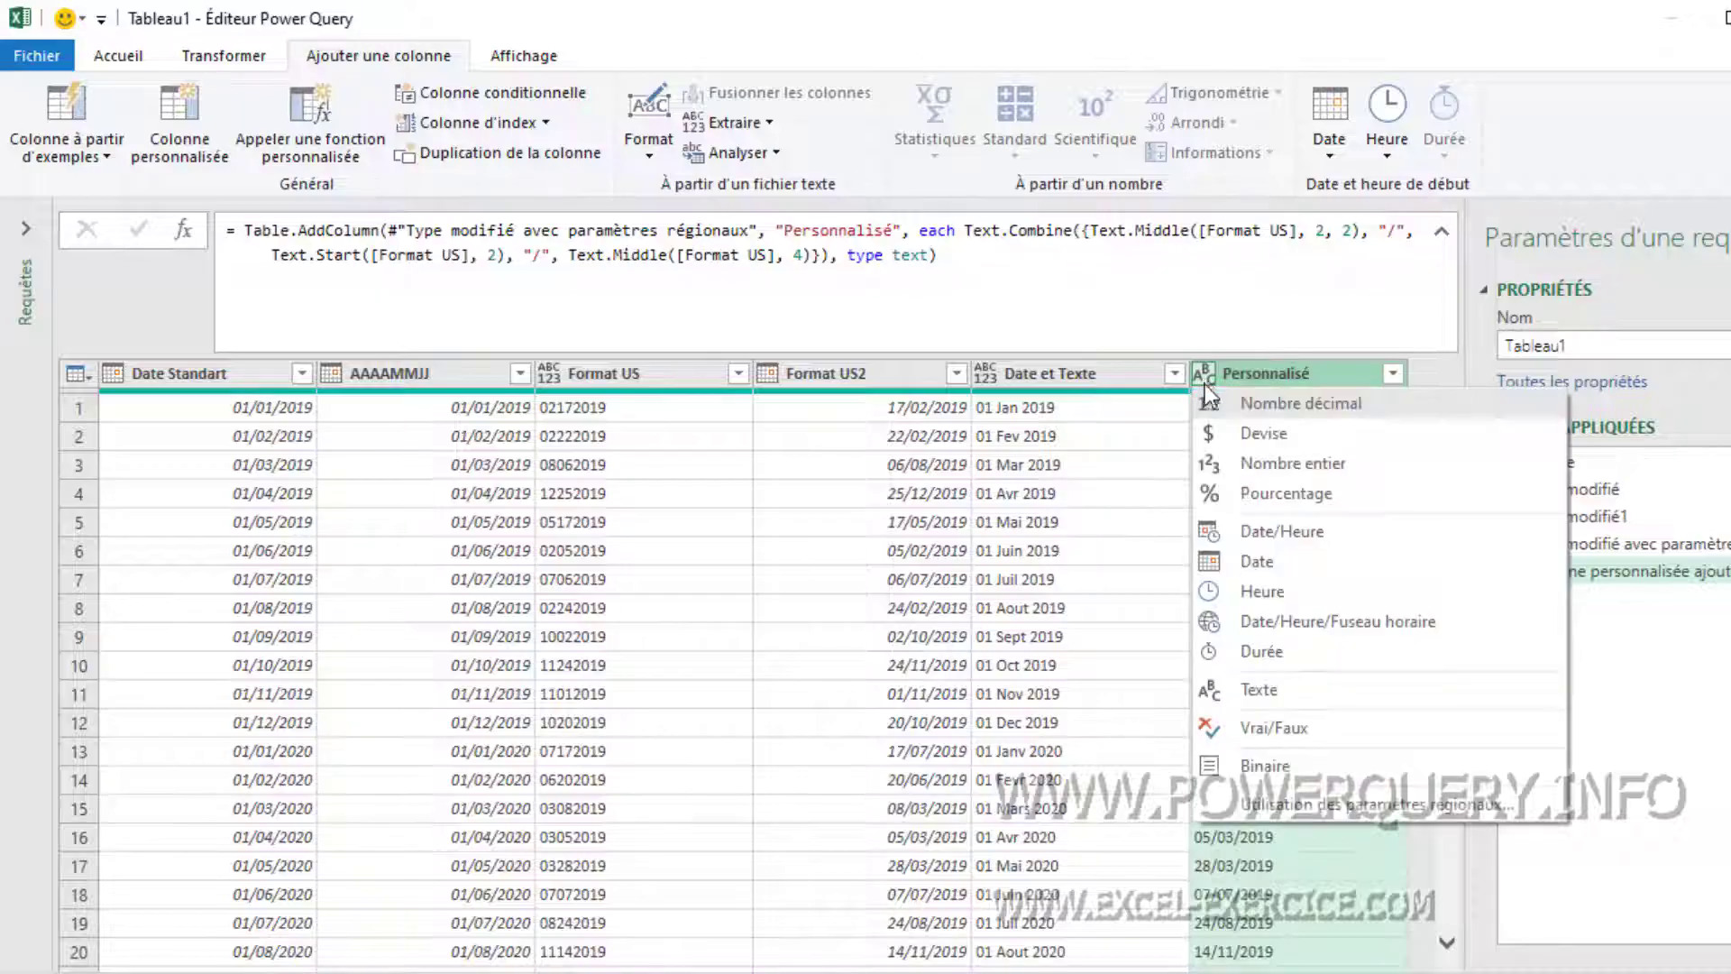
{"action": "left_click", "coordinate": [1214, 561]}
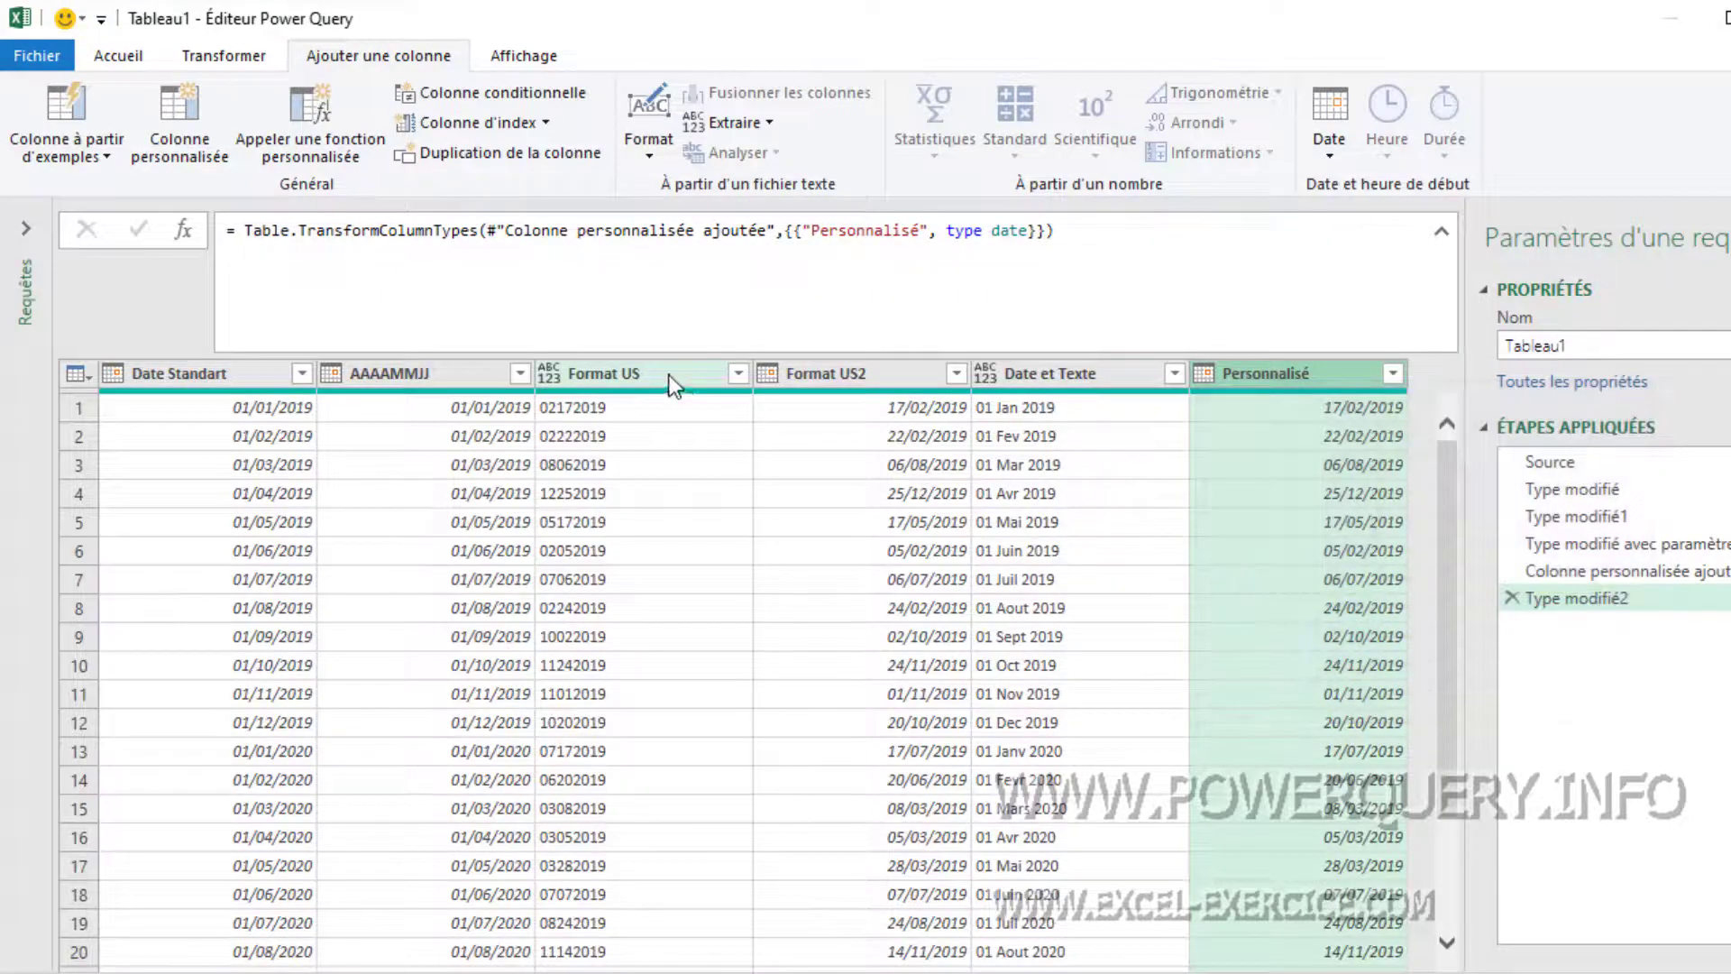
{"action": "right_click", "coordinate": [669, 376]}
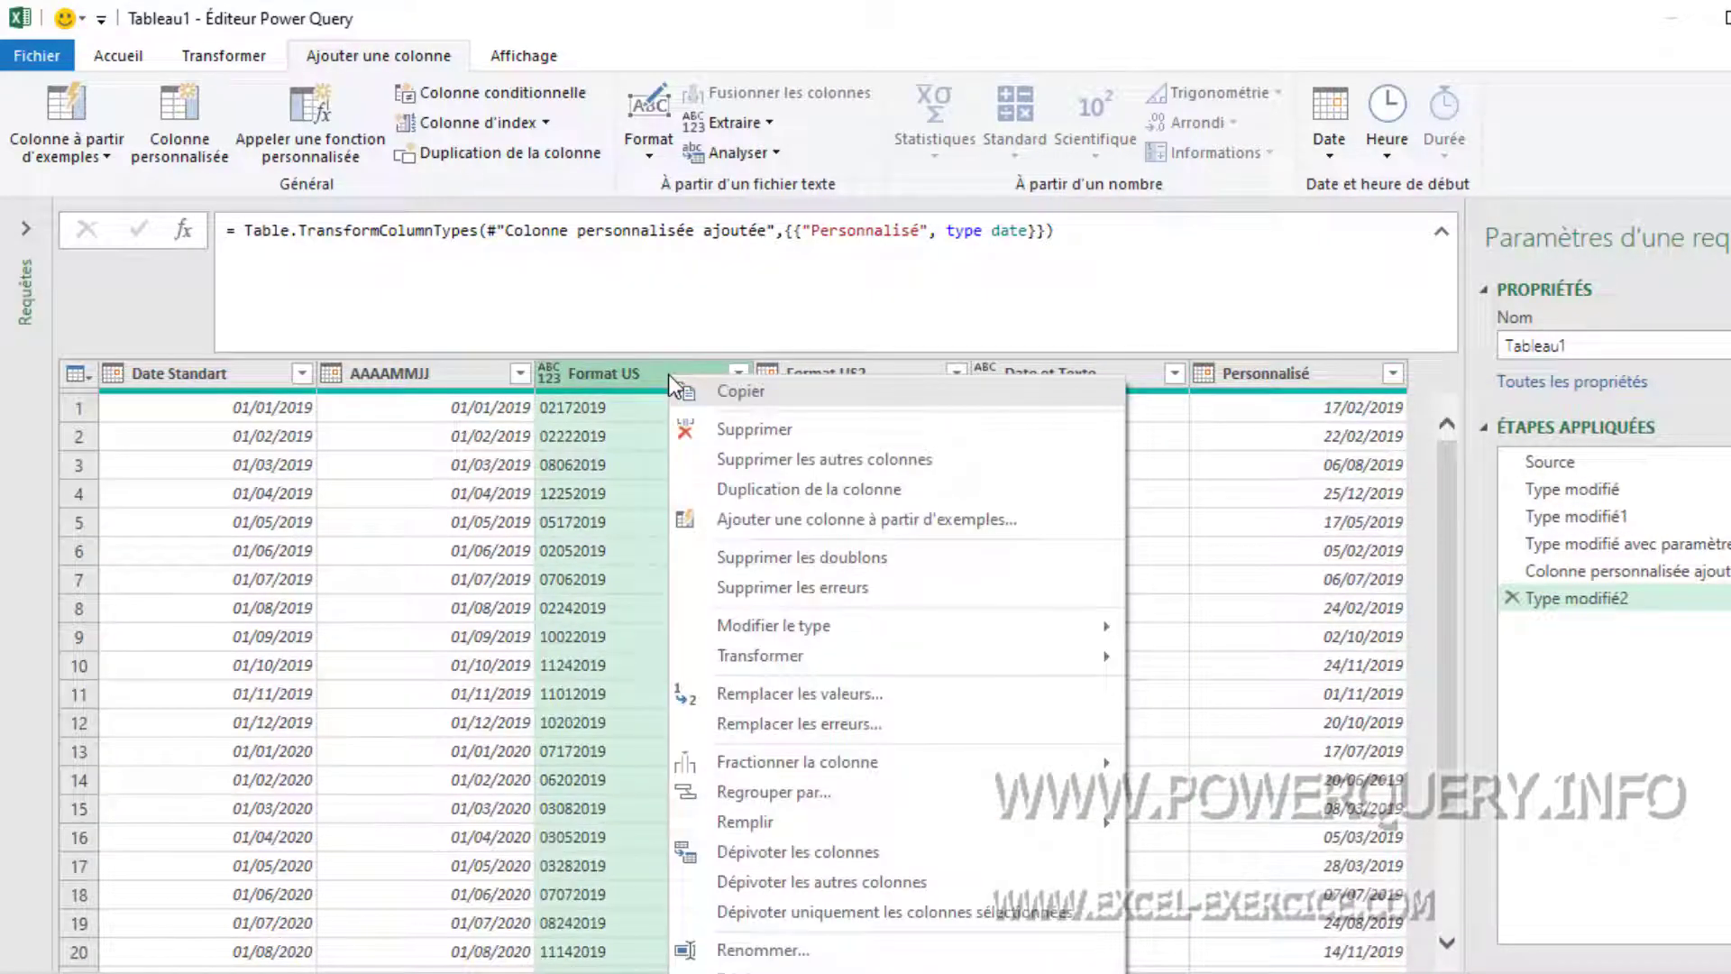
{"action": "left_click", "coordinate": [684, 430]}
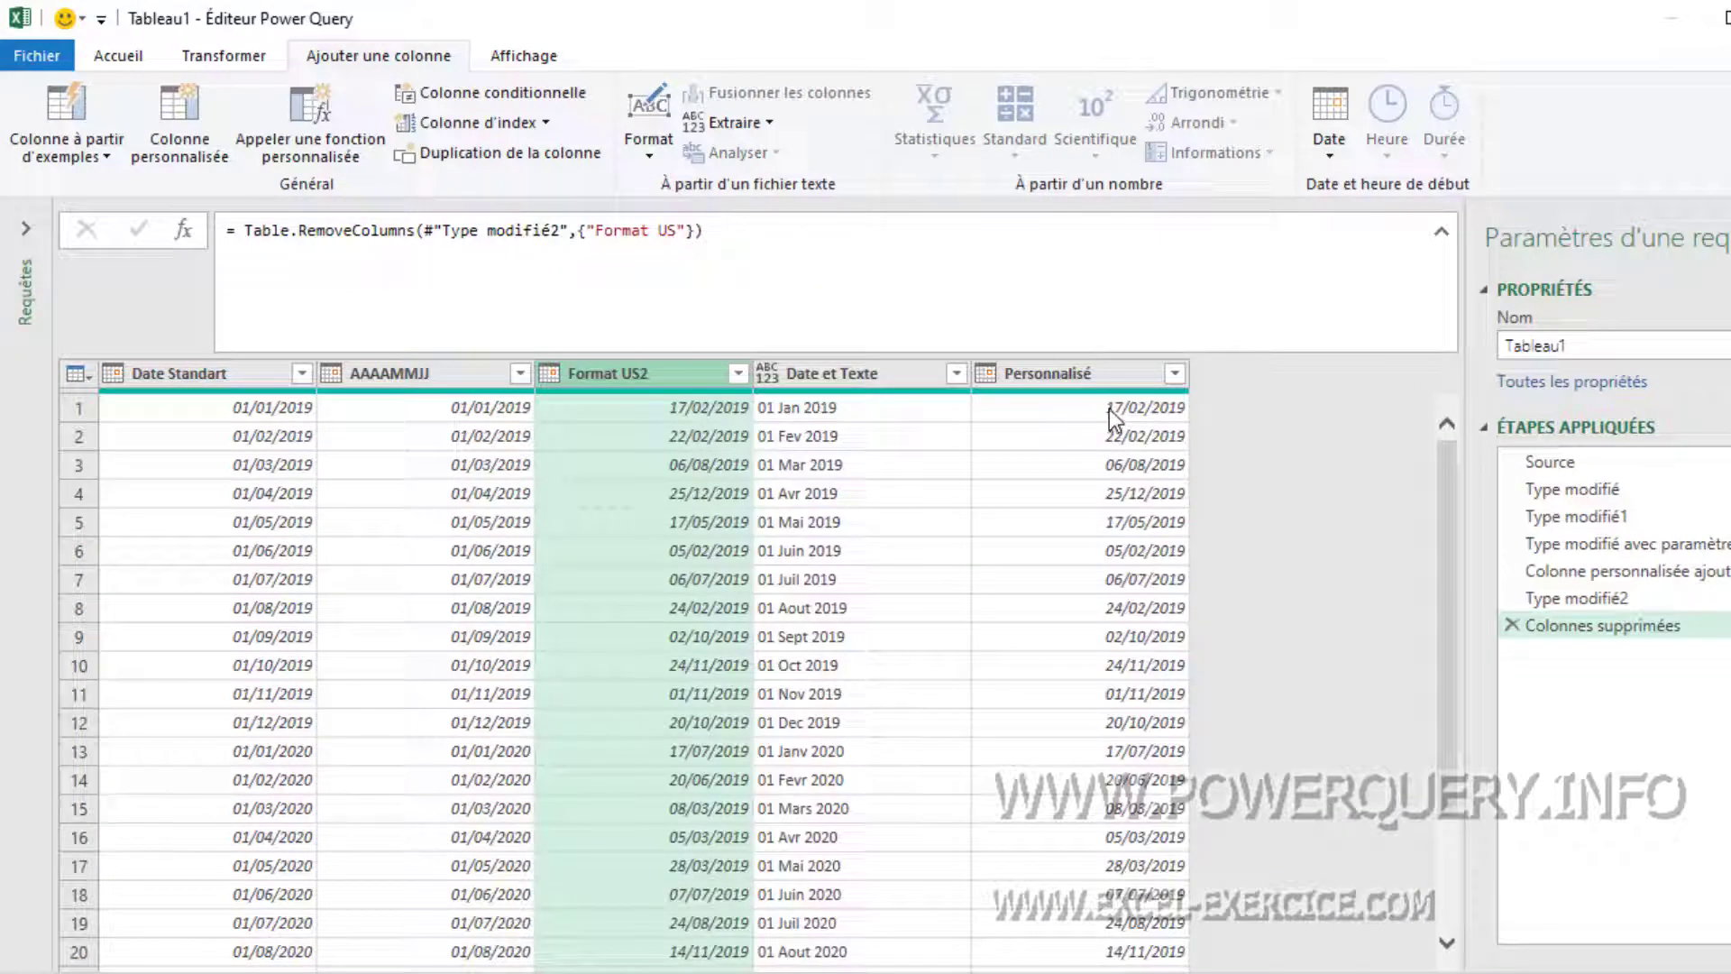
Rename the Personnalisé column as Format US.
{"action": "double_click", "coordinate": [1117, 376]}
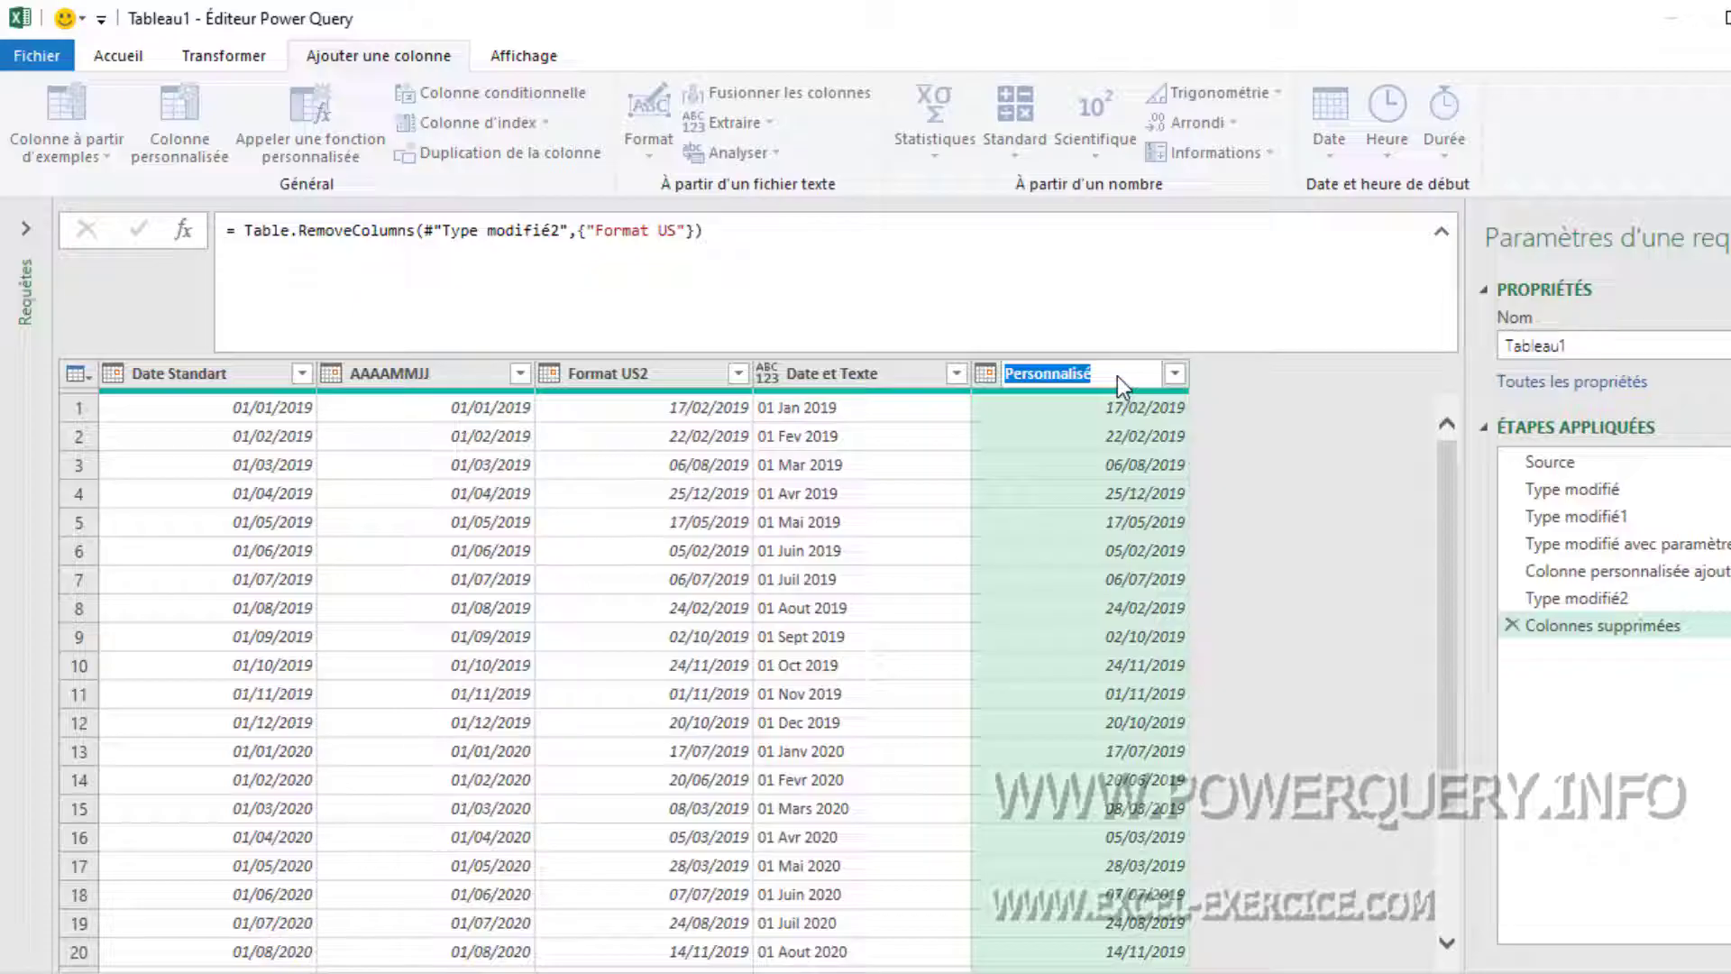
{"action": "type", "text": "Format "}
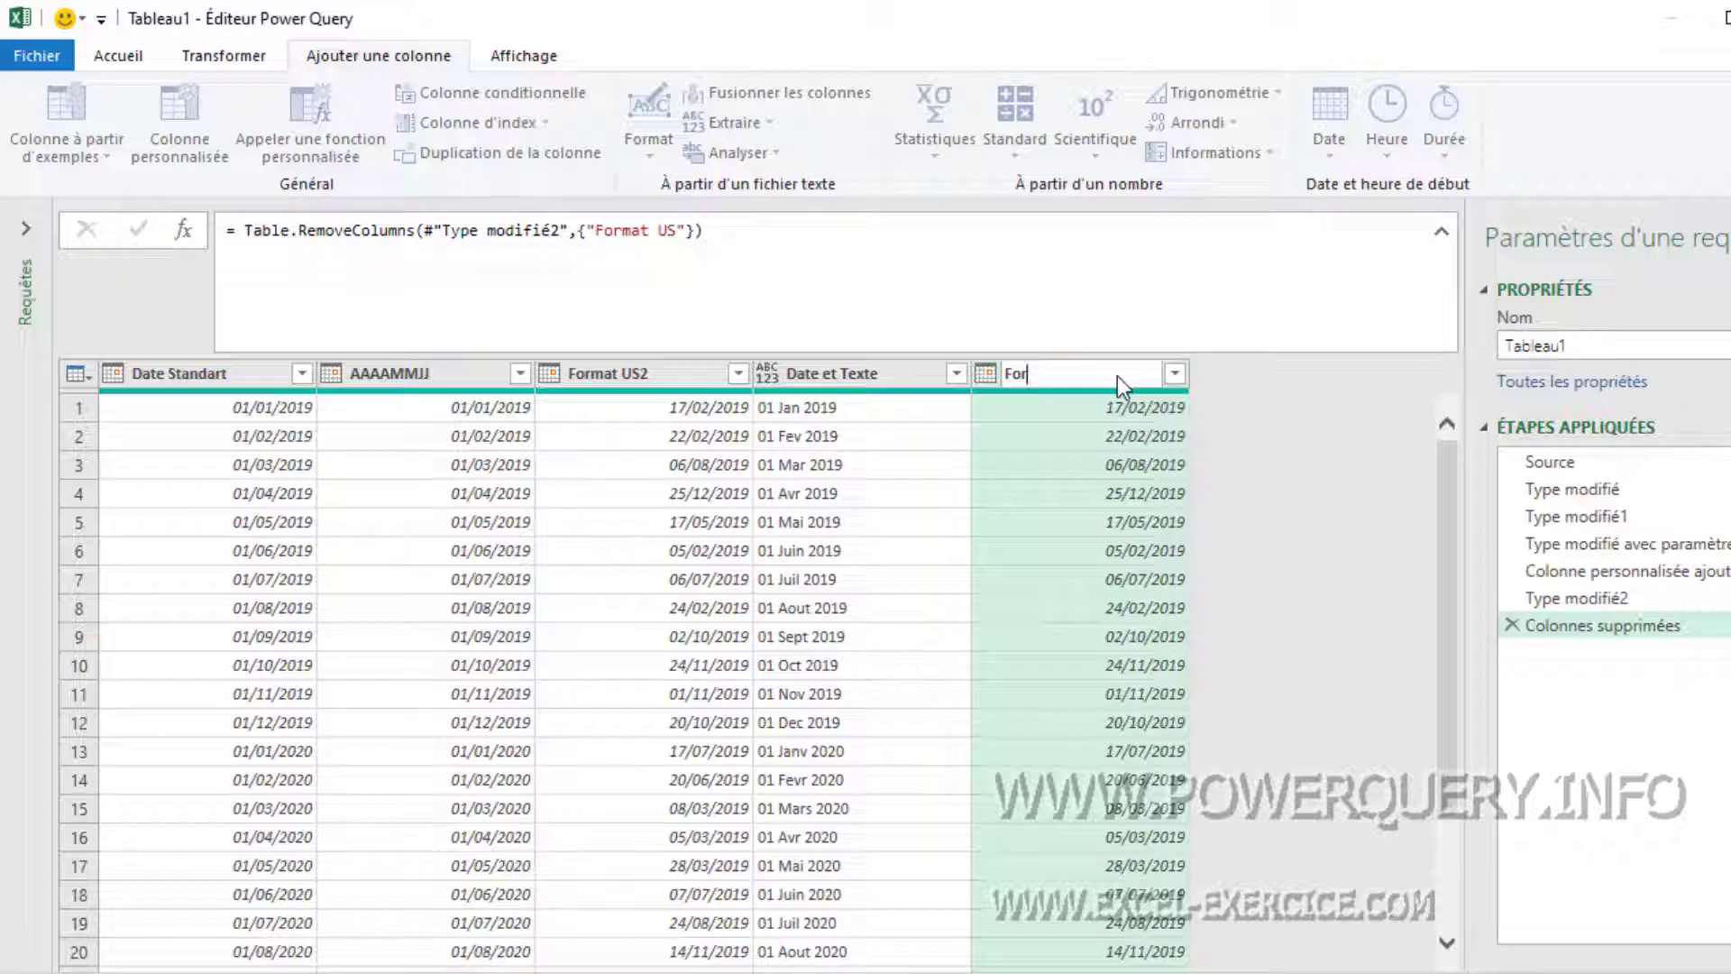
{"action": "type", "text": "US"}
{"action": "key", "text": "Return"}
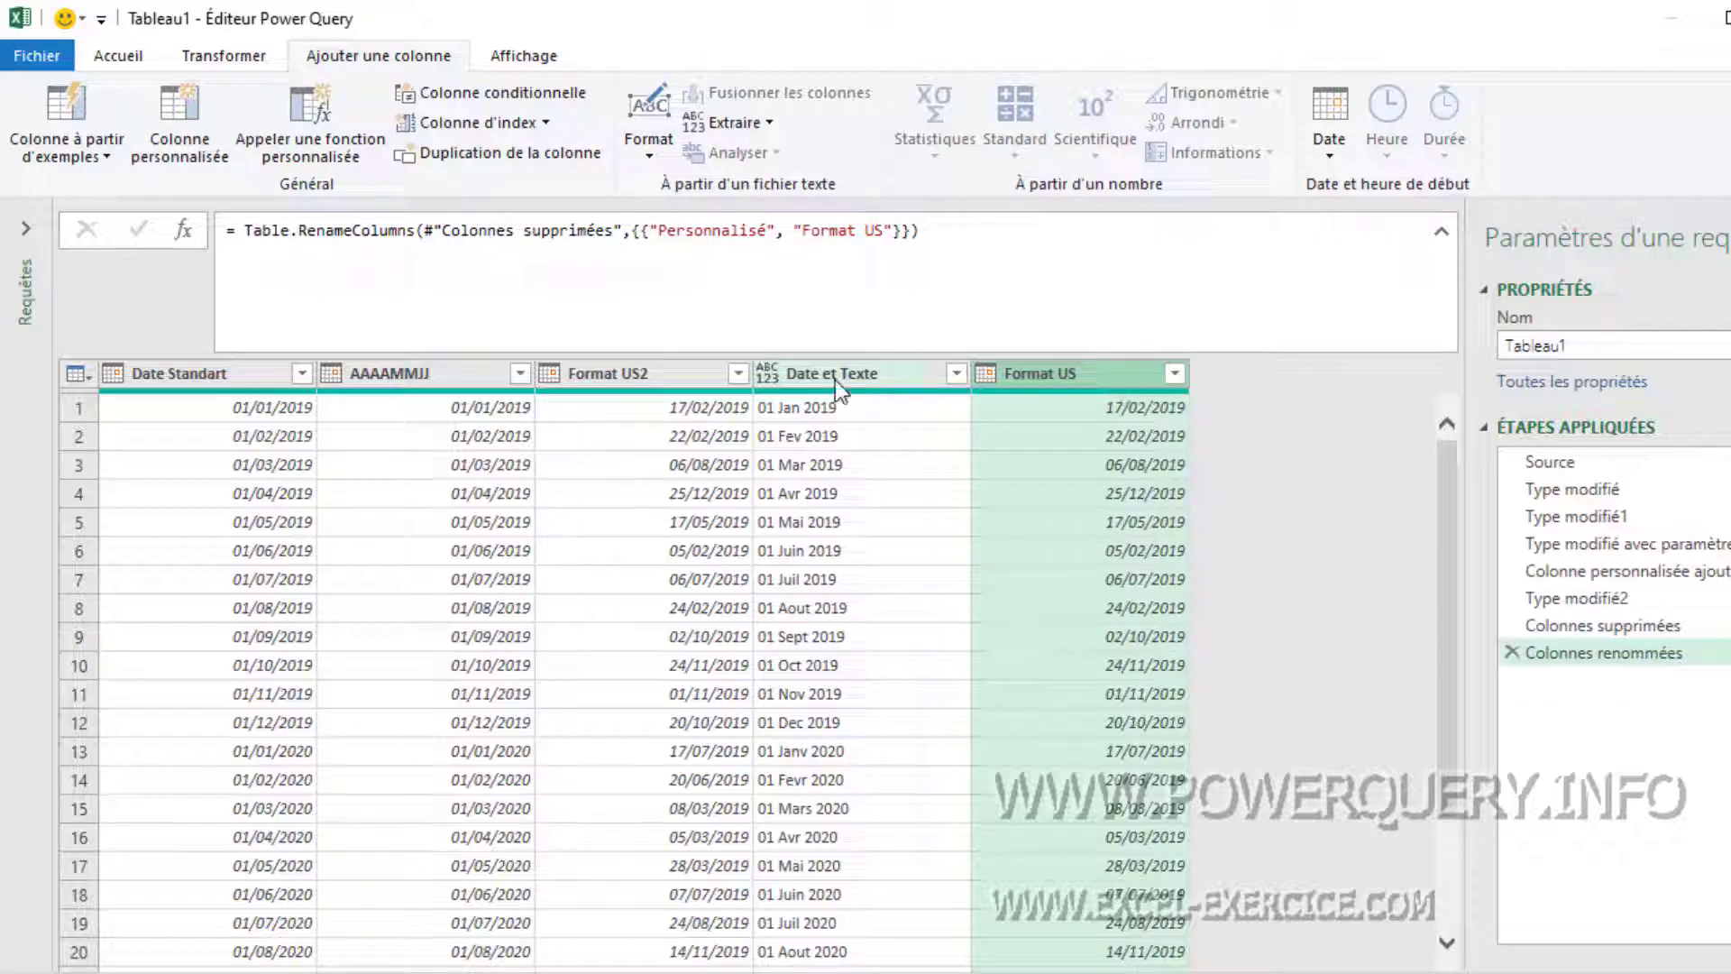
Try converting the Date et Texte column directly to Date, and delete that conversion step.
{"action": "left_click", "coordinate": [776, 371]}
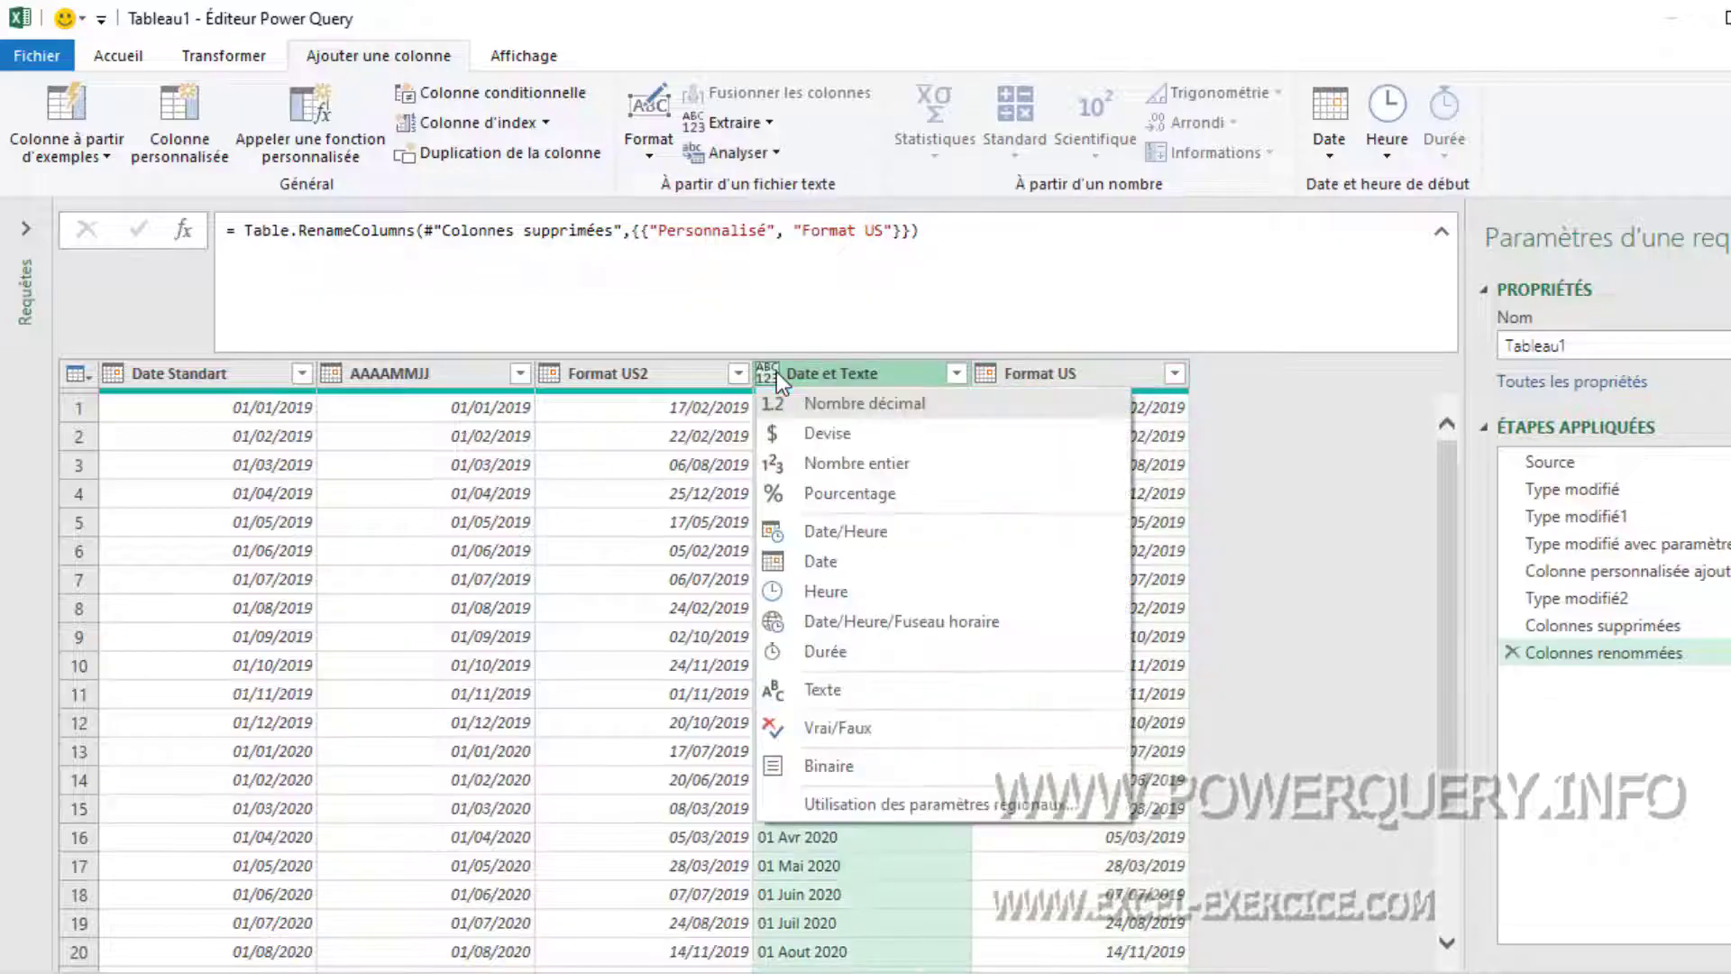
{"action": "left_click", "coordinate": [790, 563]}
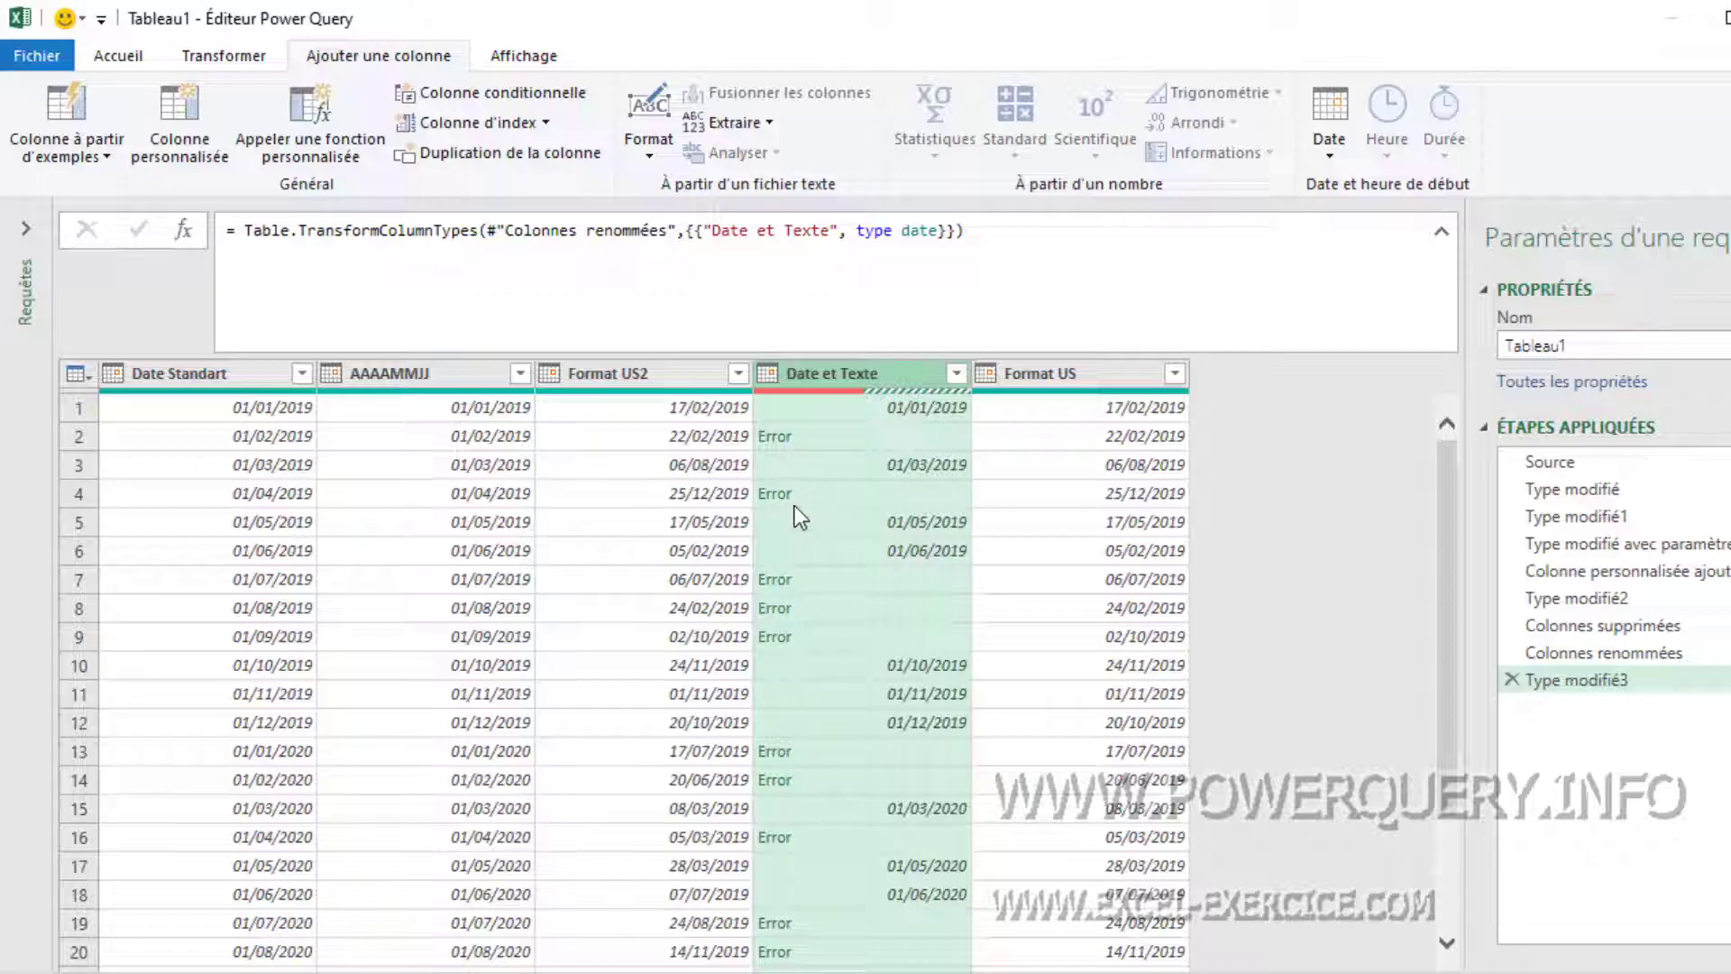
{"action": "left_click", "coordinate": [1511, 681]}
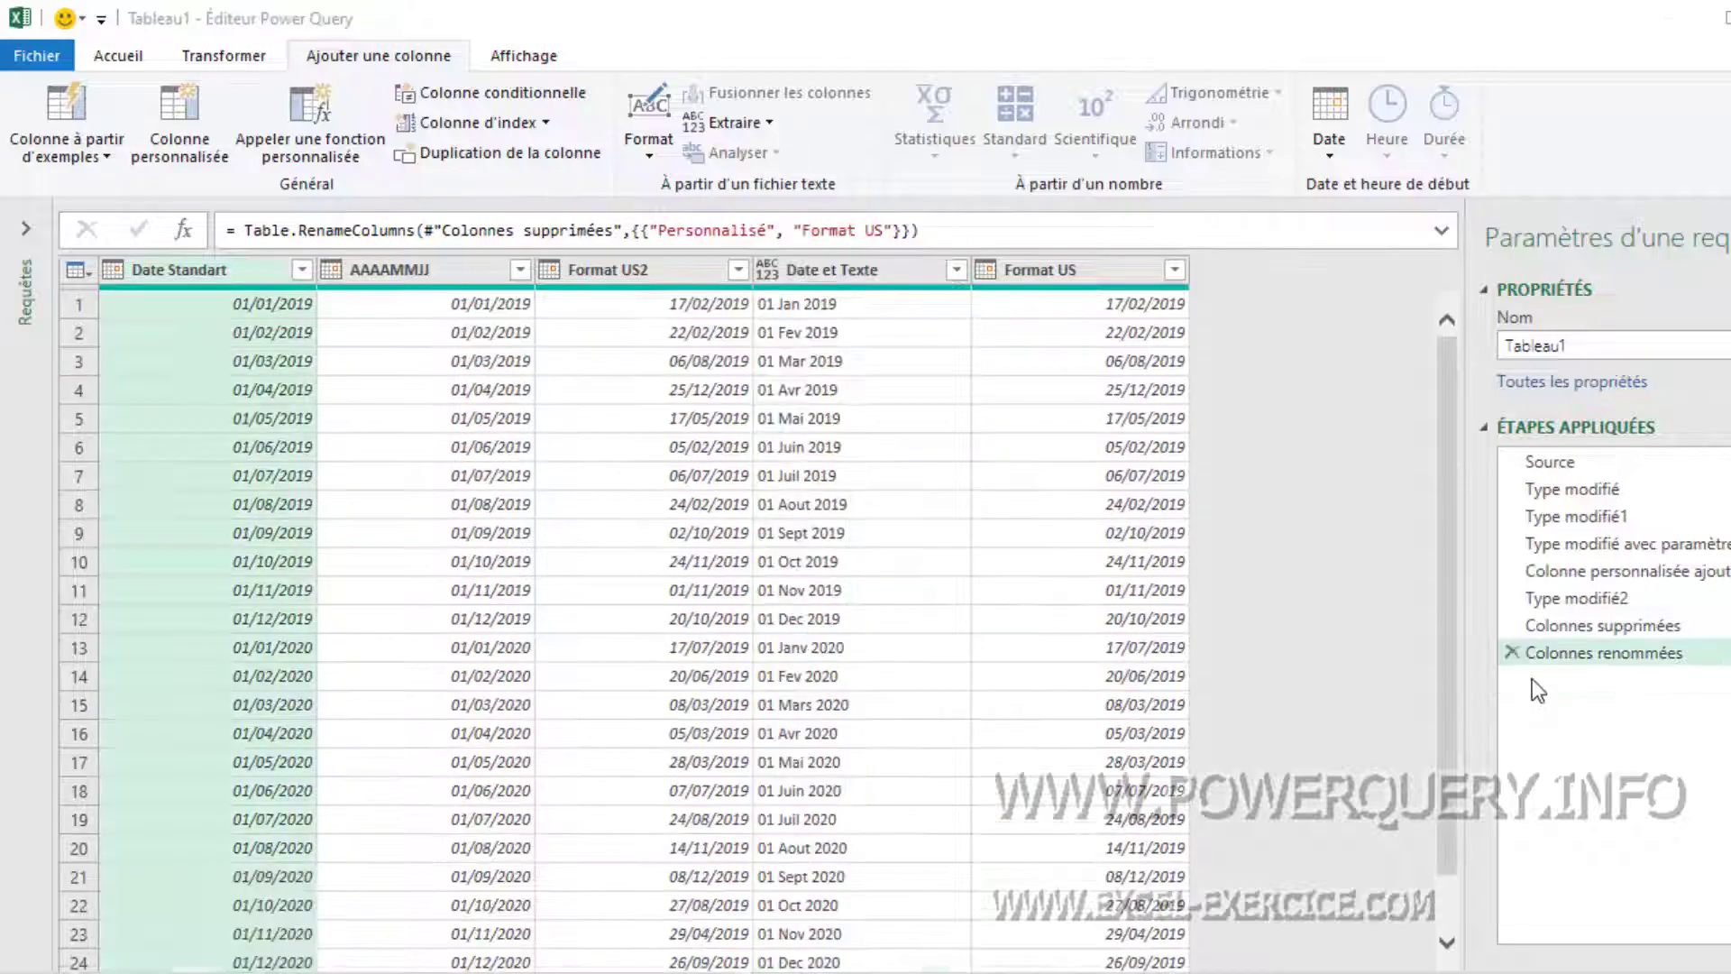
Replace the value Fev with Février in the Date et Texte column.
{"action": "left_click", "coordinate": [835, 273]}
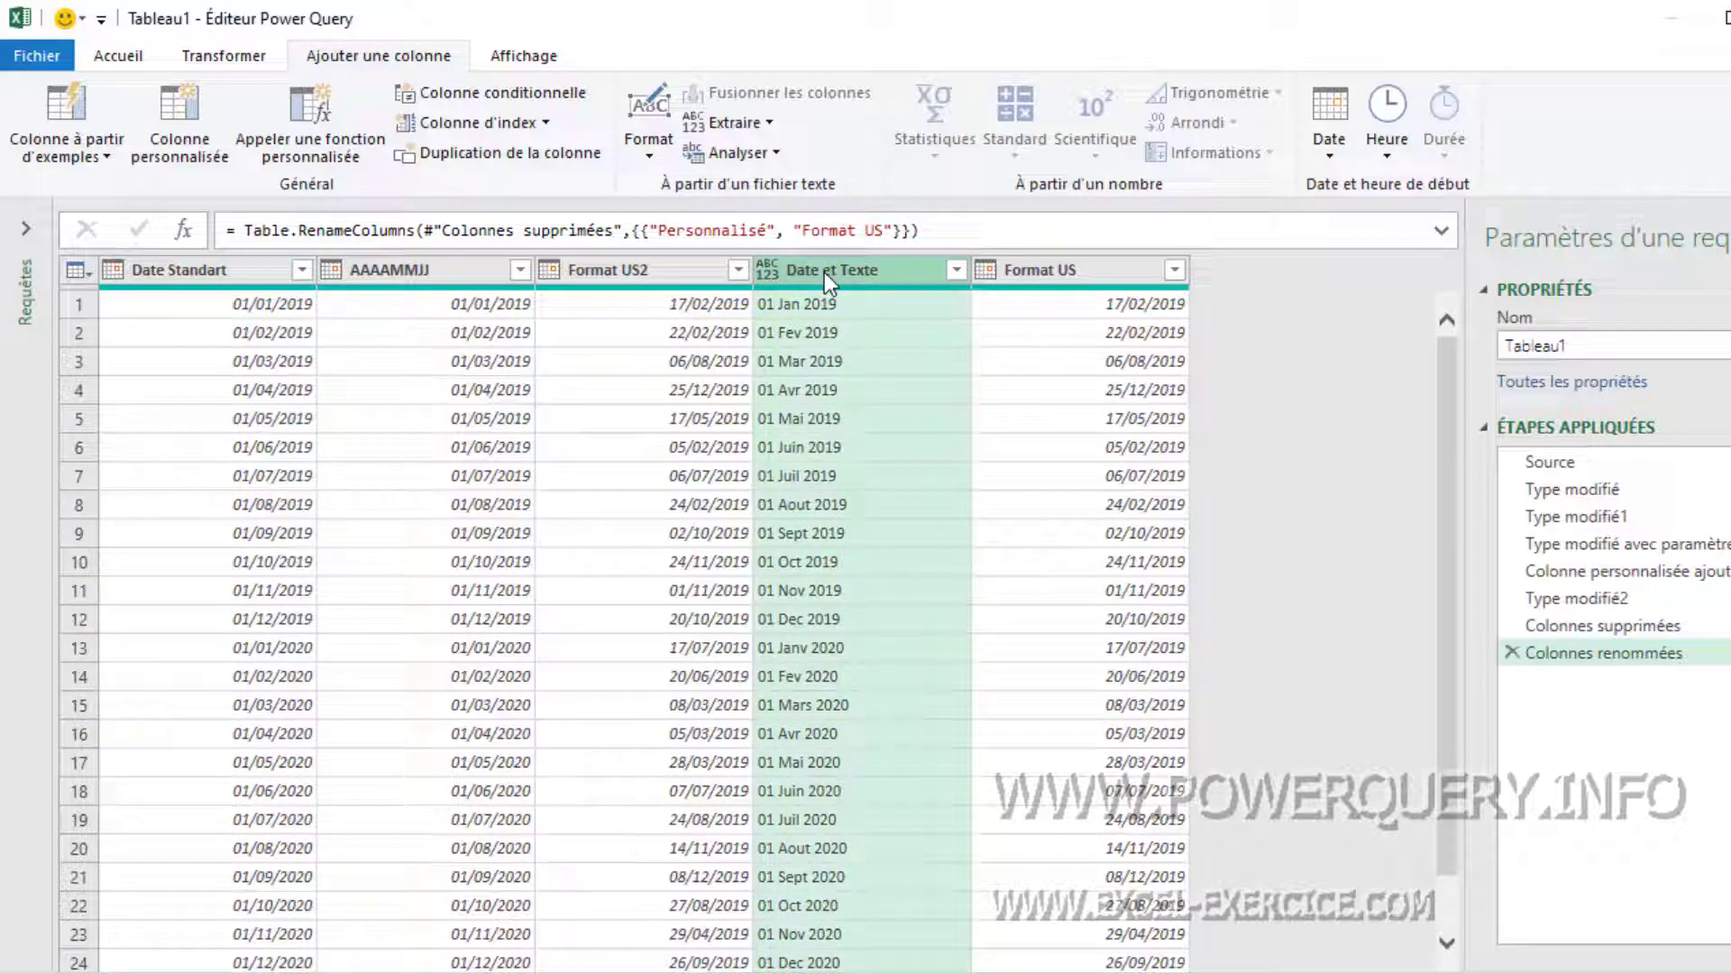
{"action": "right_click", "coordinate": [824, 272]}
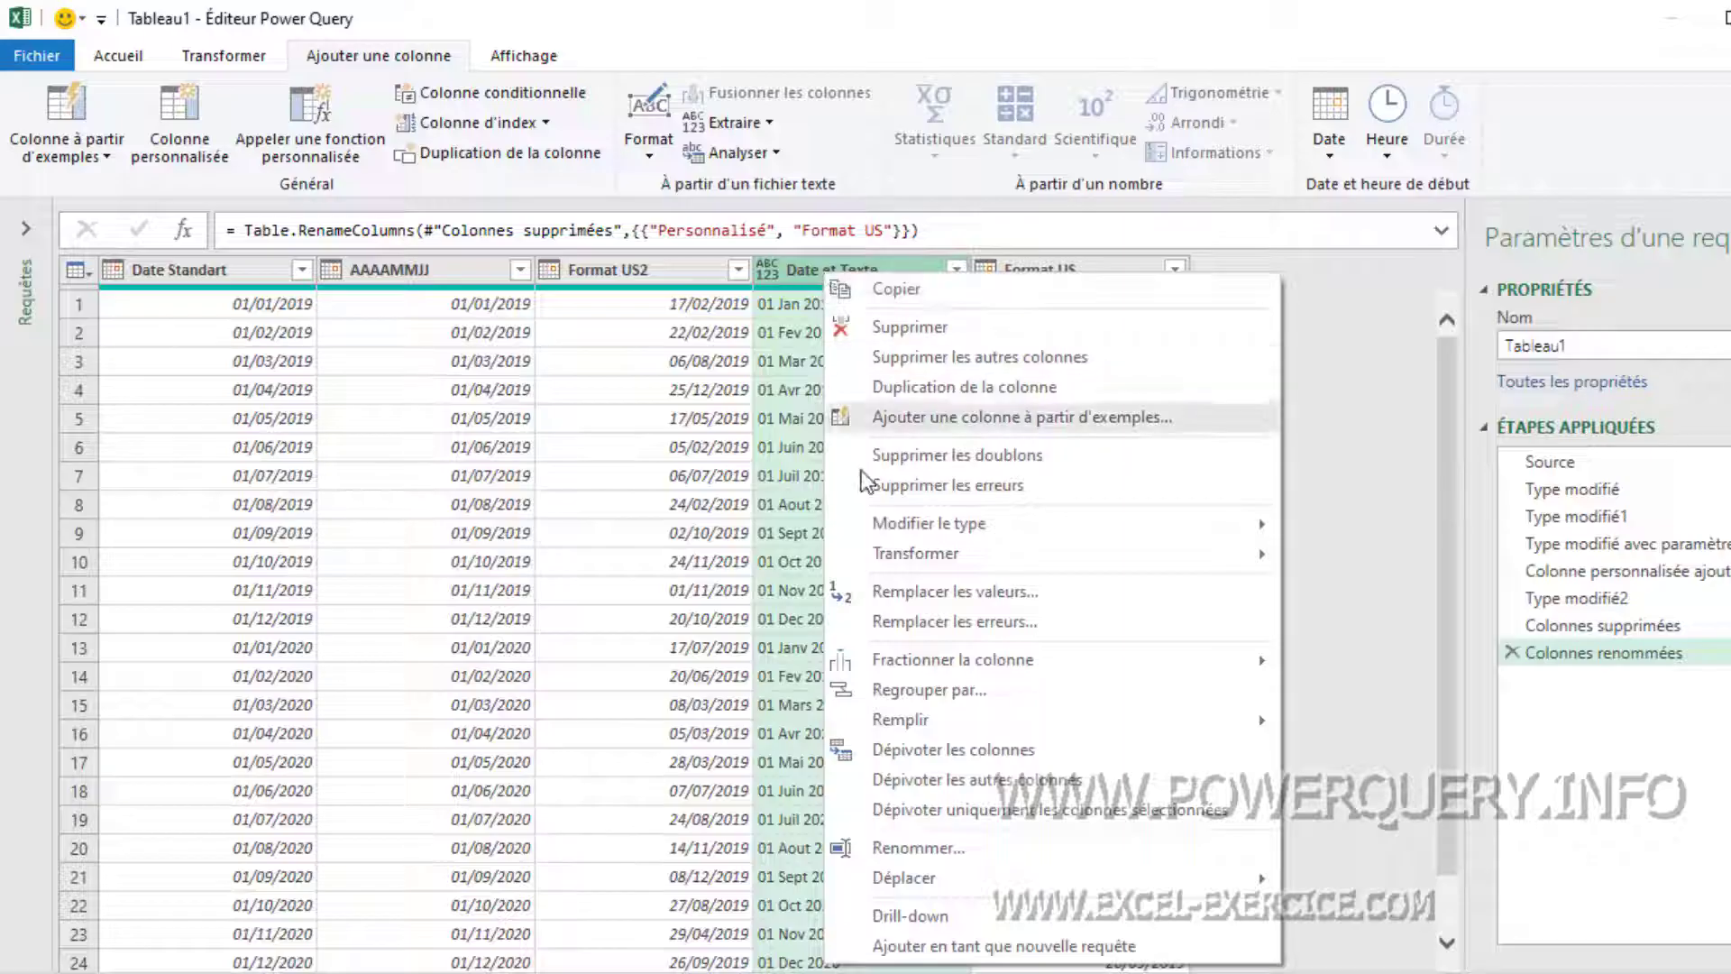
{"action": "left_click", "coordinate": [909, 593]}
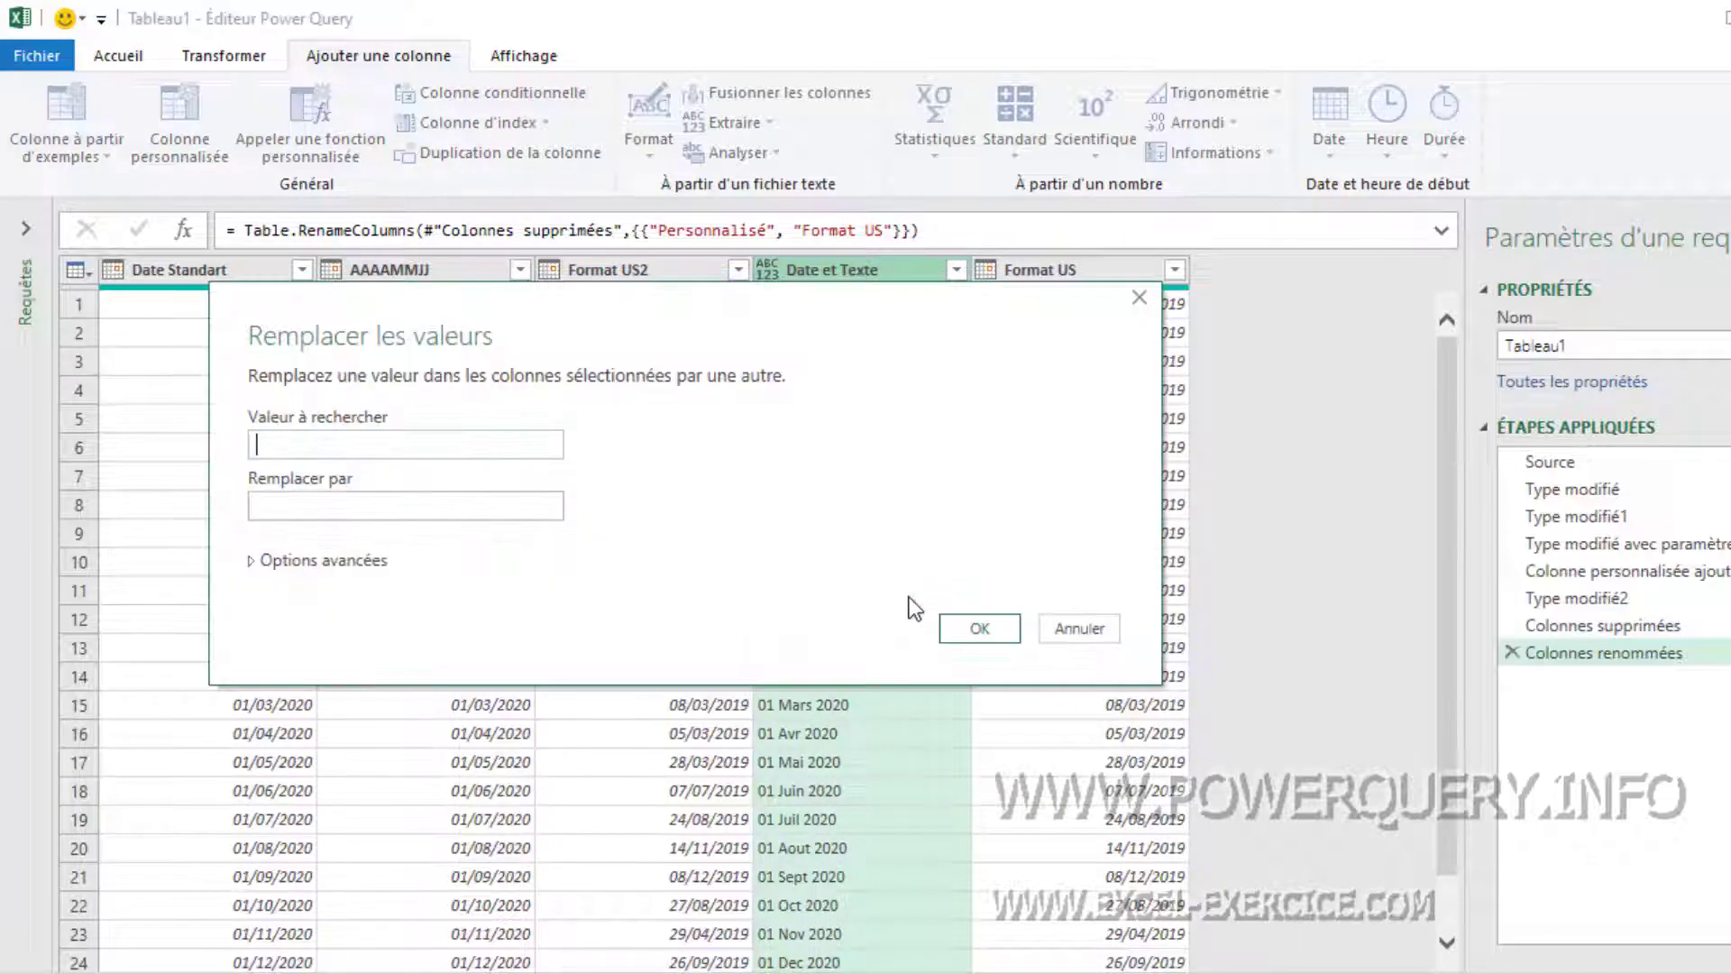
{"action": "type", "text": "Fev"}
{"action": "key", "text": "Tab"}
{"action": "type", "text": "Février"}
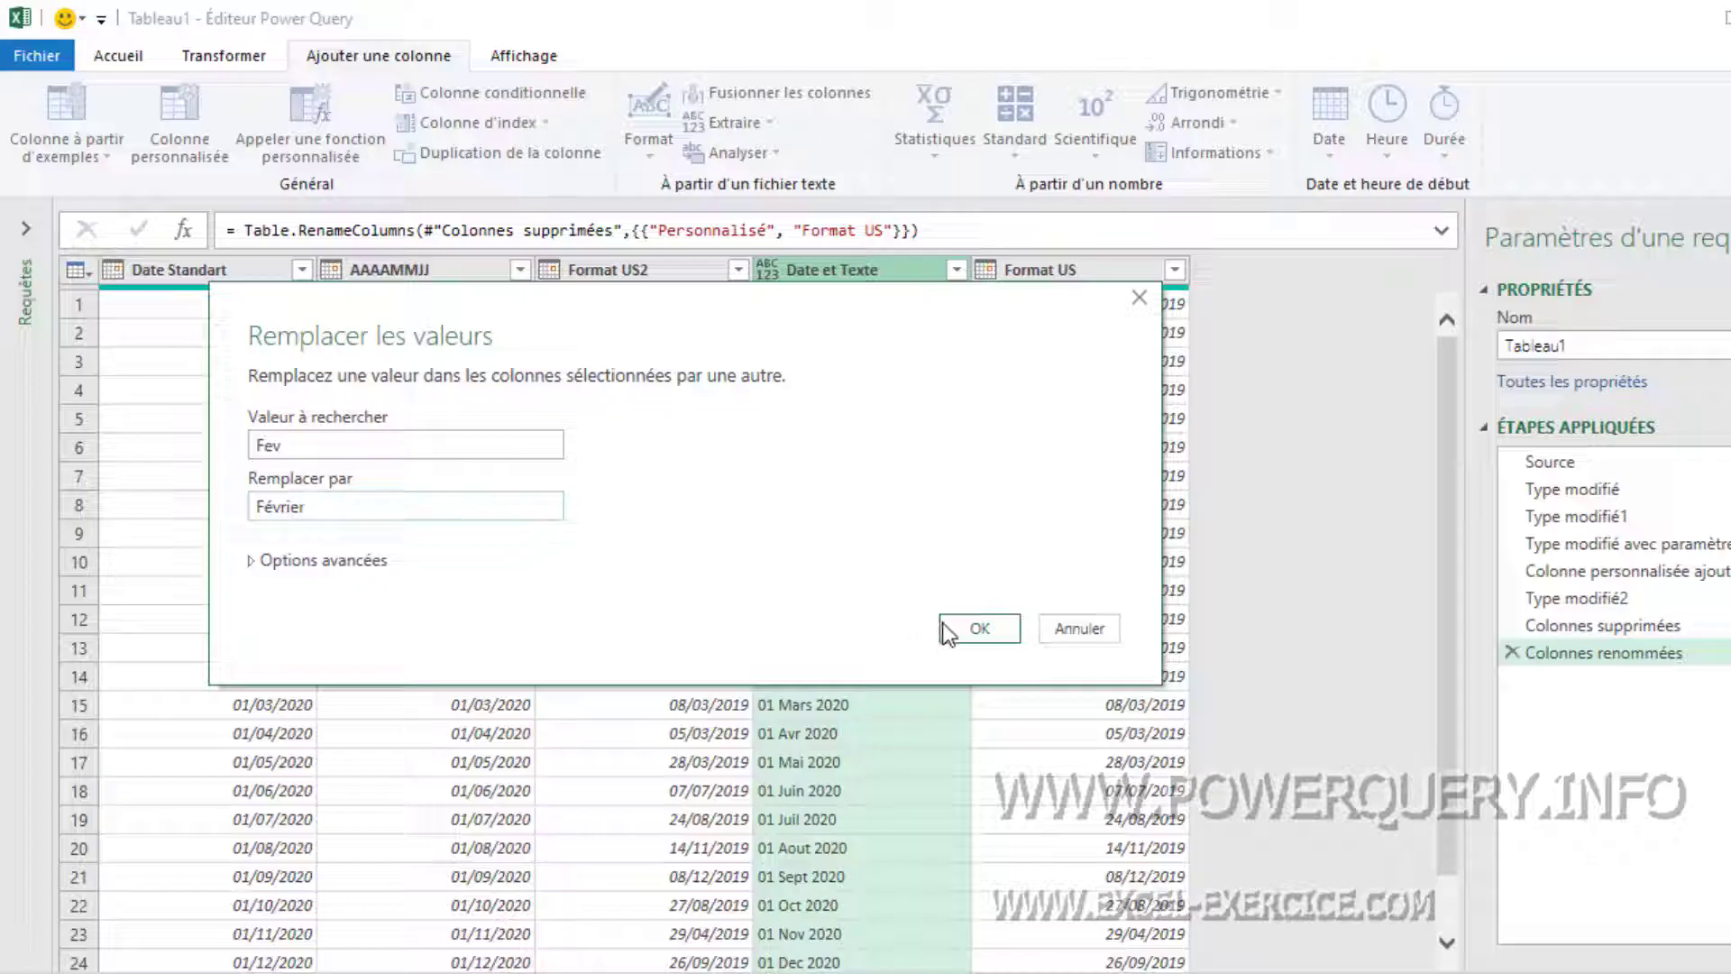
{"action": "left_click", "coordinate": [967, 631]}
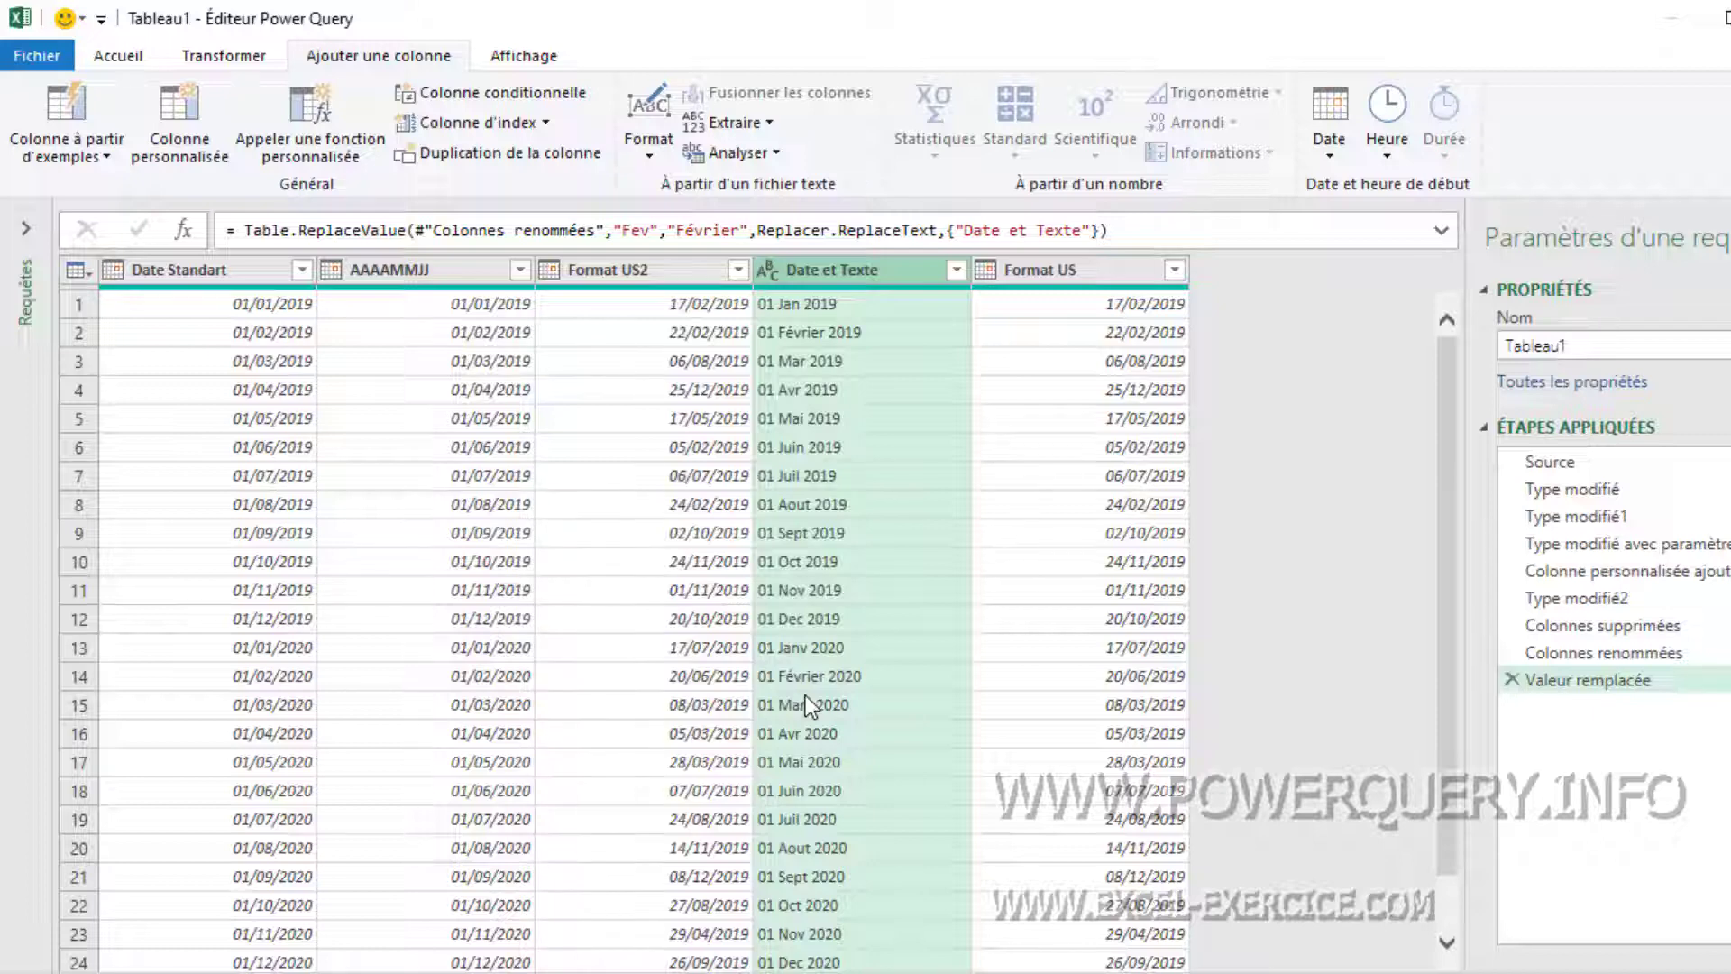
Try converting the Date et Texte column to Date after the Février replacement, and delete that conversion step.
{"action": "left_click", "coordinate": [769, 278]}
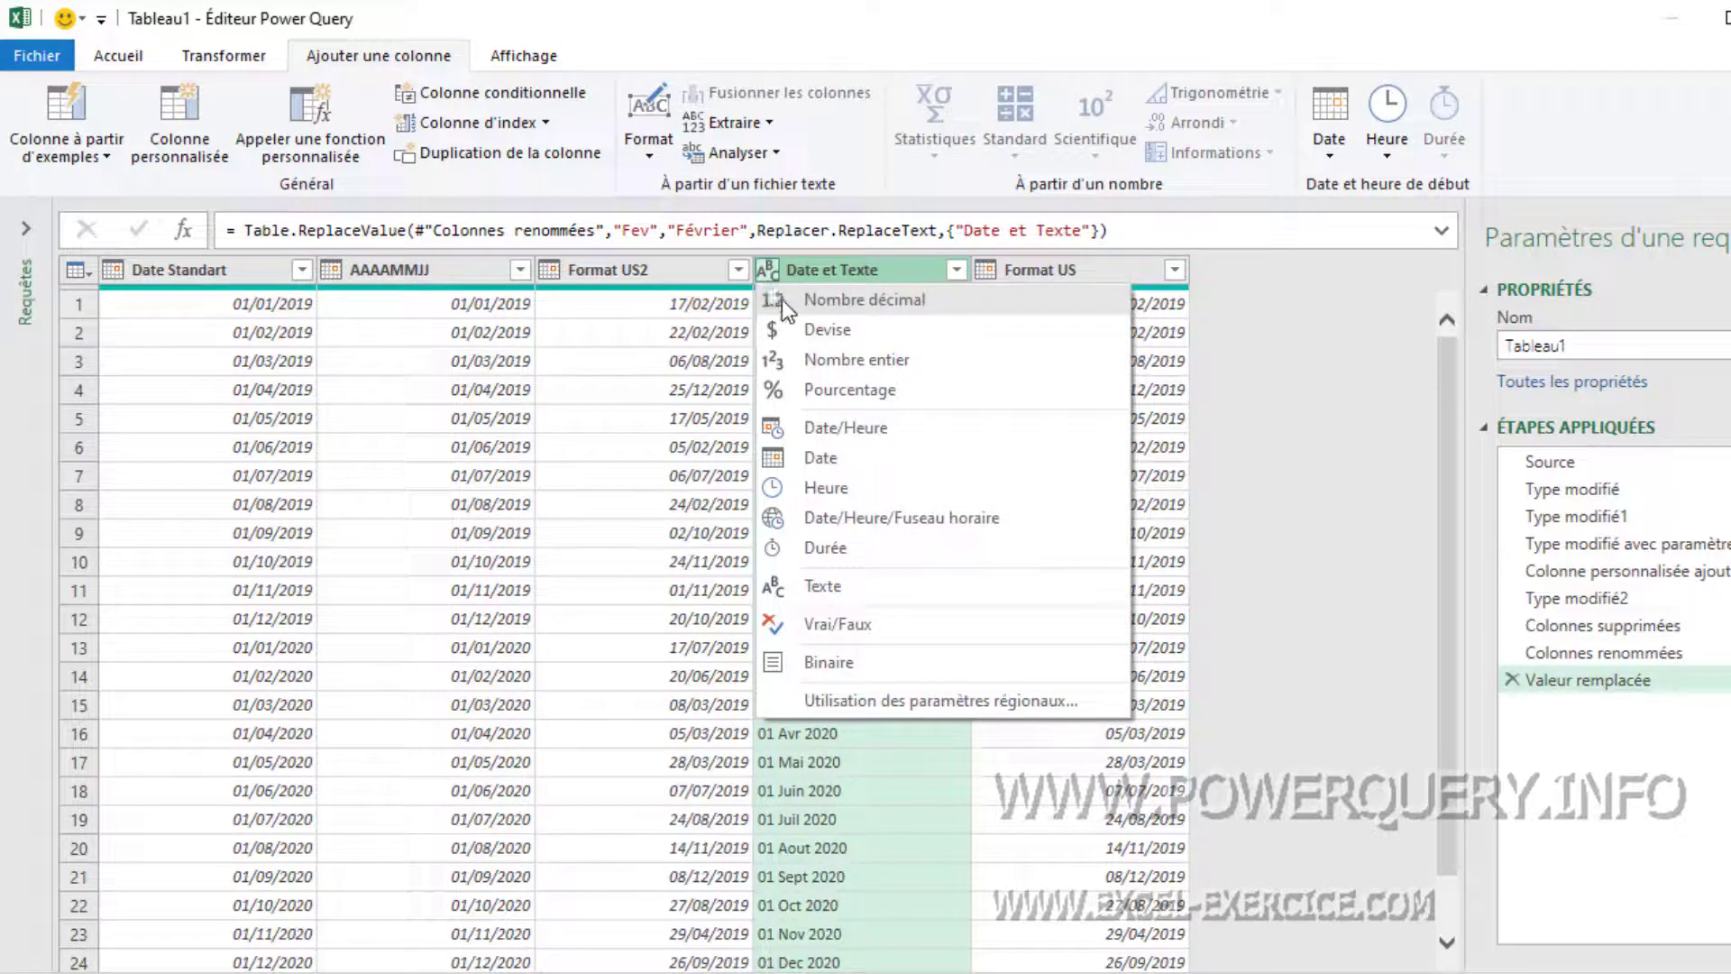
{"action": "left_click", "coordinate": [801, 459]}
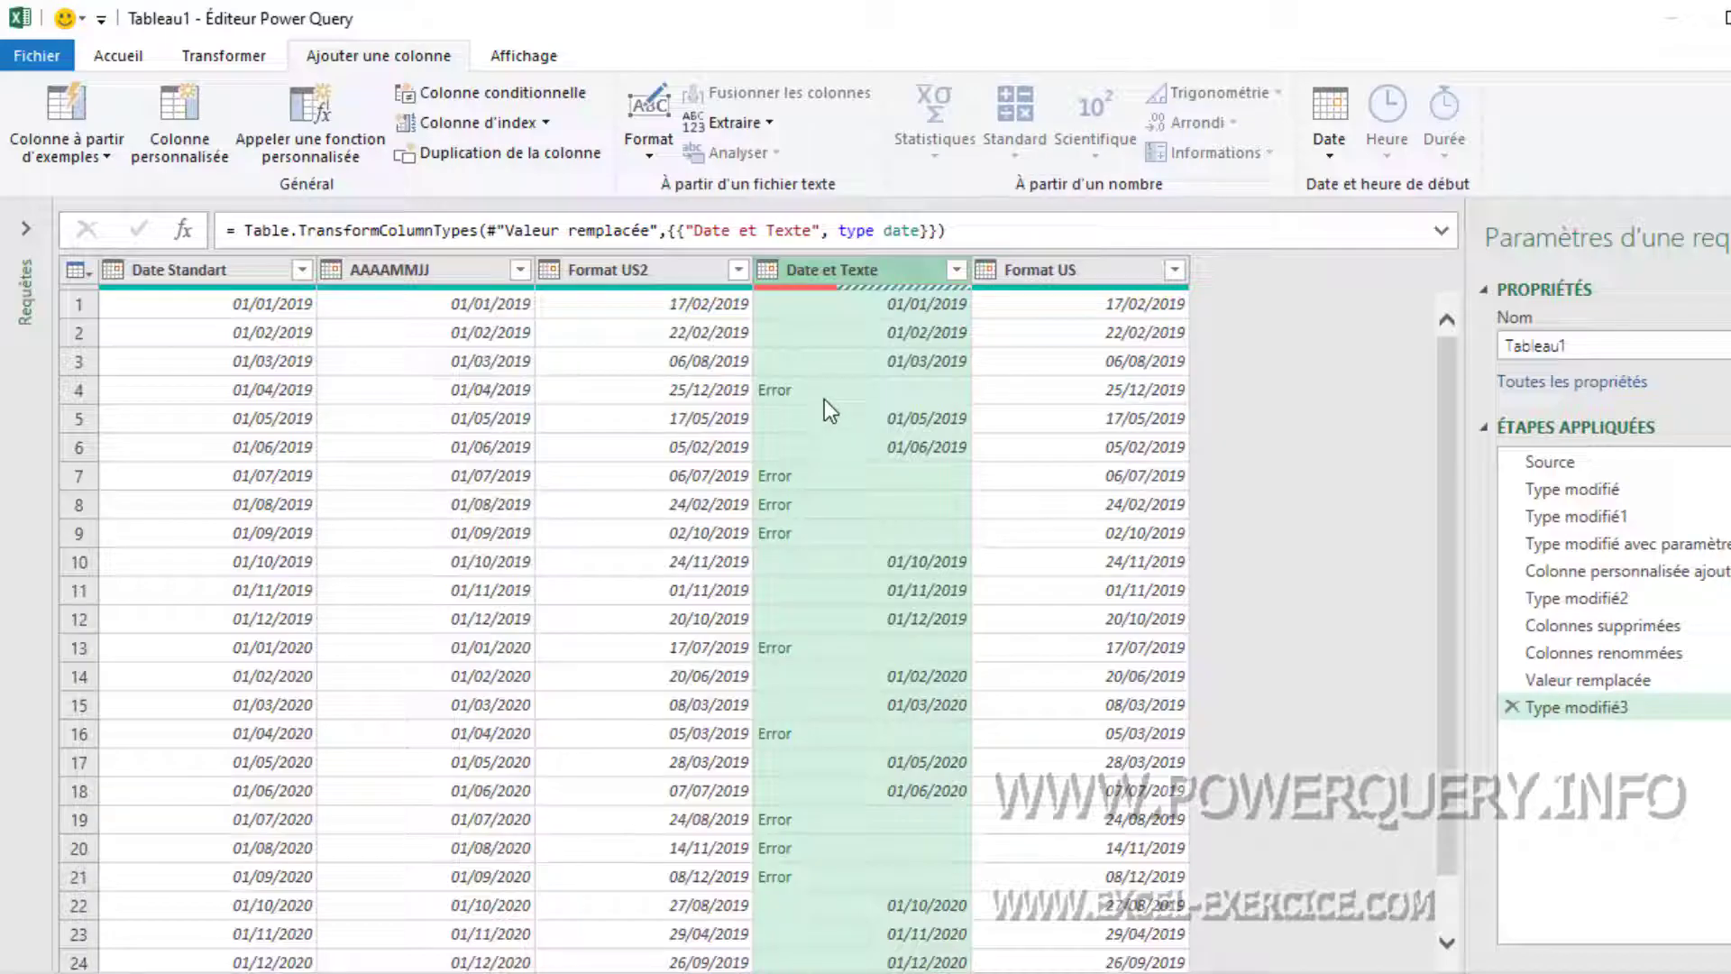
{"action": "left_click", "coordinate": [1511, 707]}
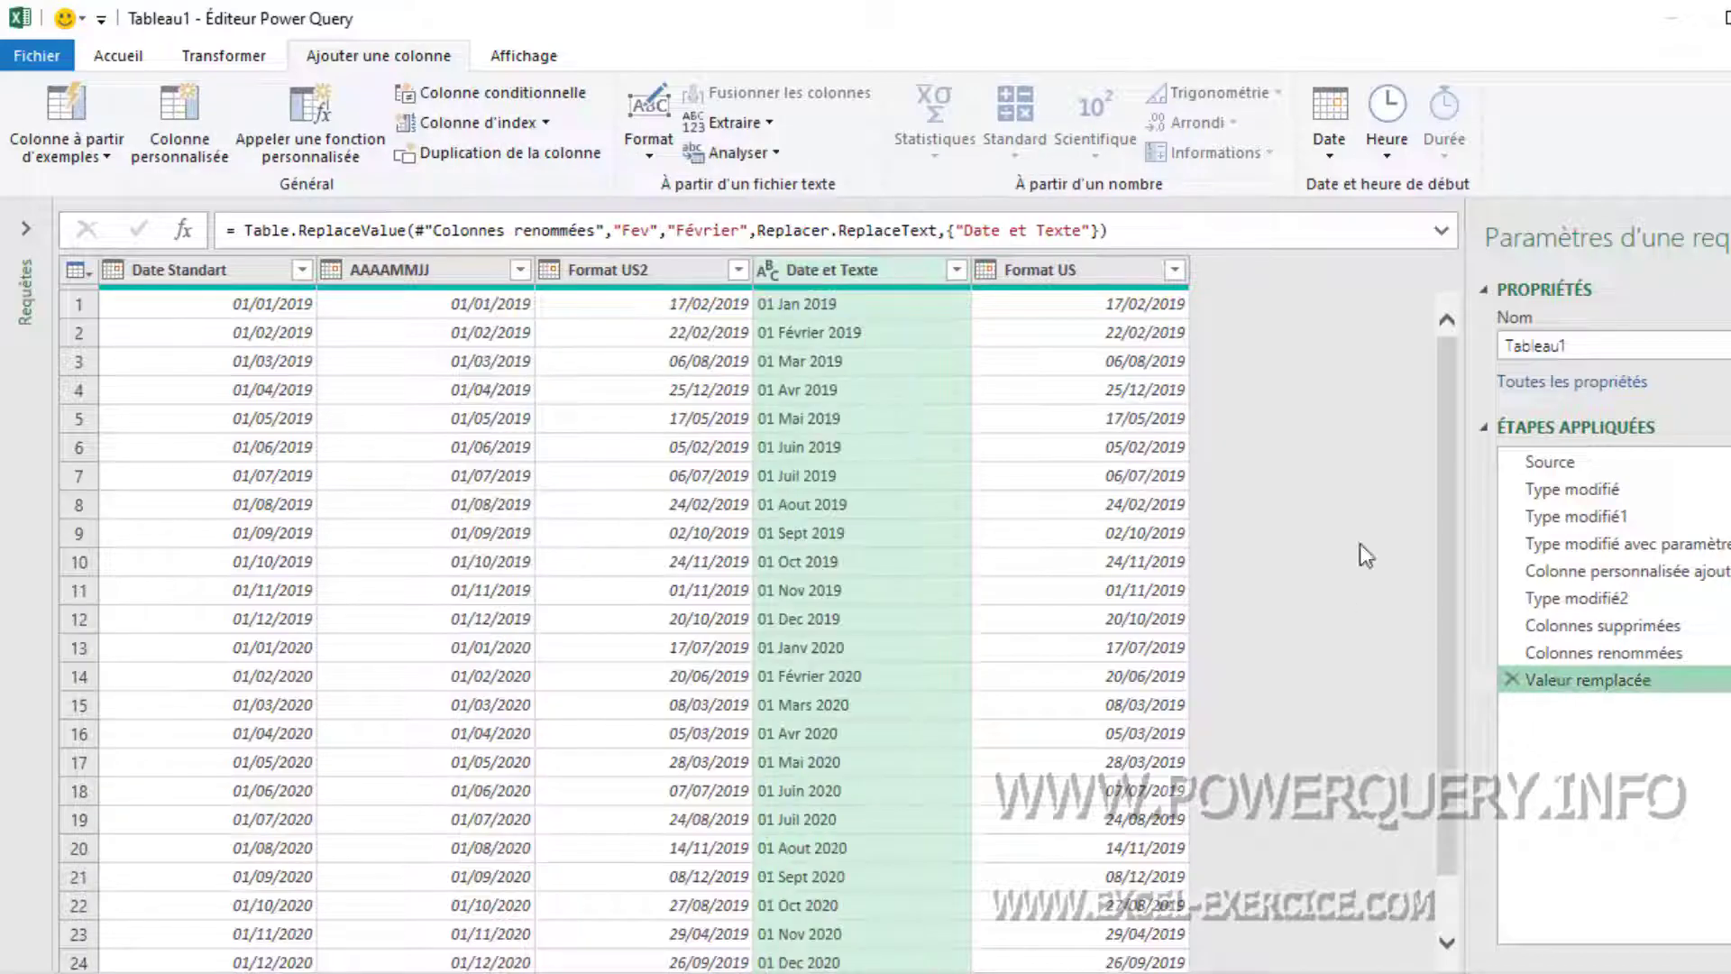
In the Date et Texte column, replace Avr with Avril, Juil with Juillet, Aout with Août, Sept with Septembre and Janv with Jan.
{"action": "right_click", "coordinate": [816, 270]}
{"action": "left_click", "coordinate": [883, 587]}
{"action": "type", "text": "Avr"}
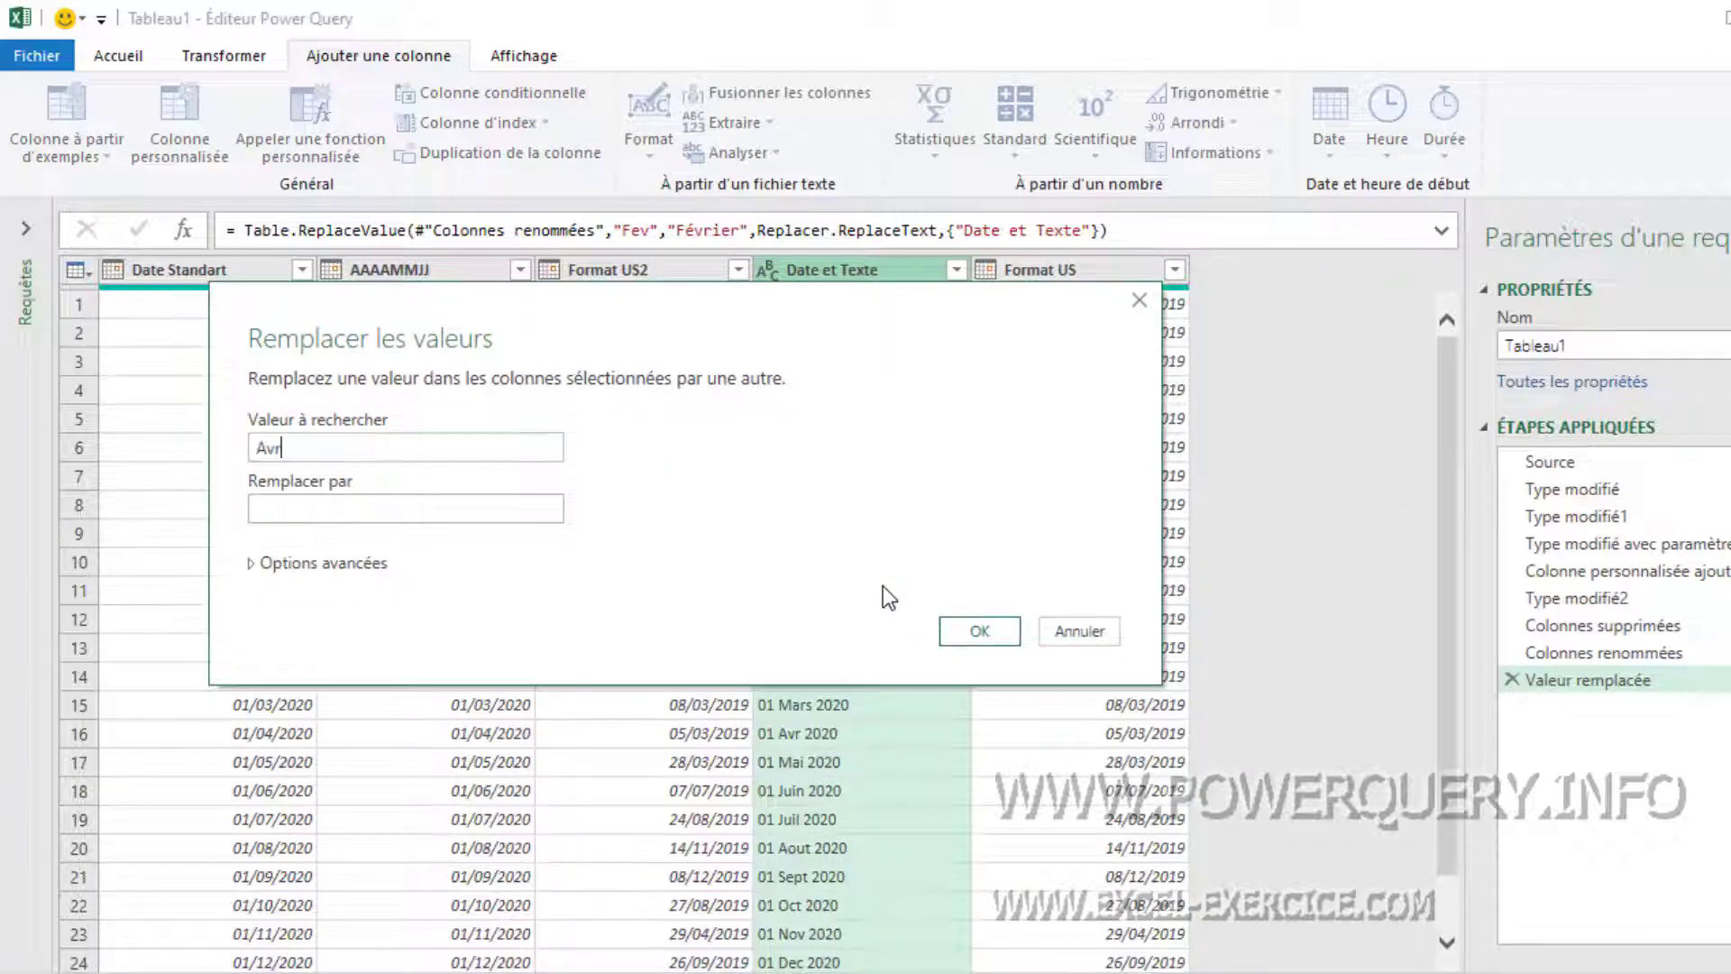
{"action": "key", "text": "Tab"}
{"action": "type", "text": "Avril"}
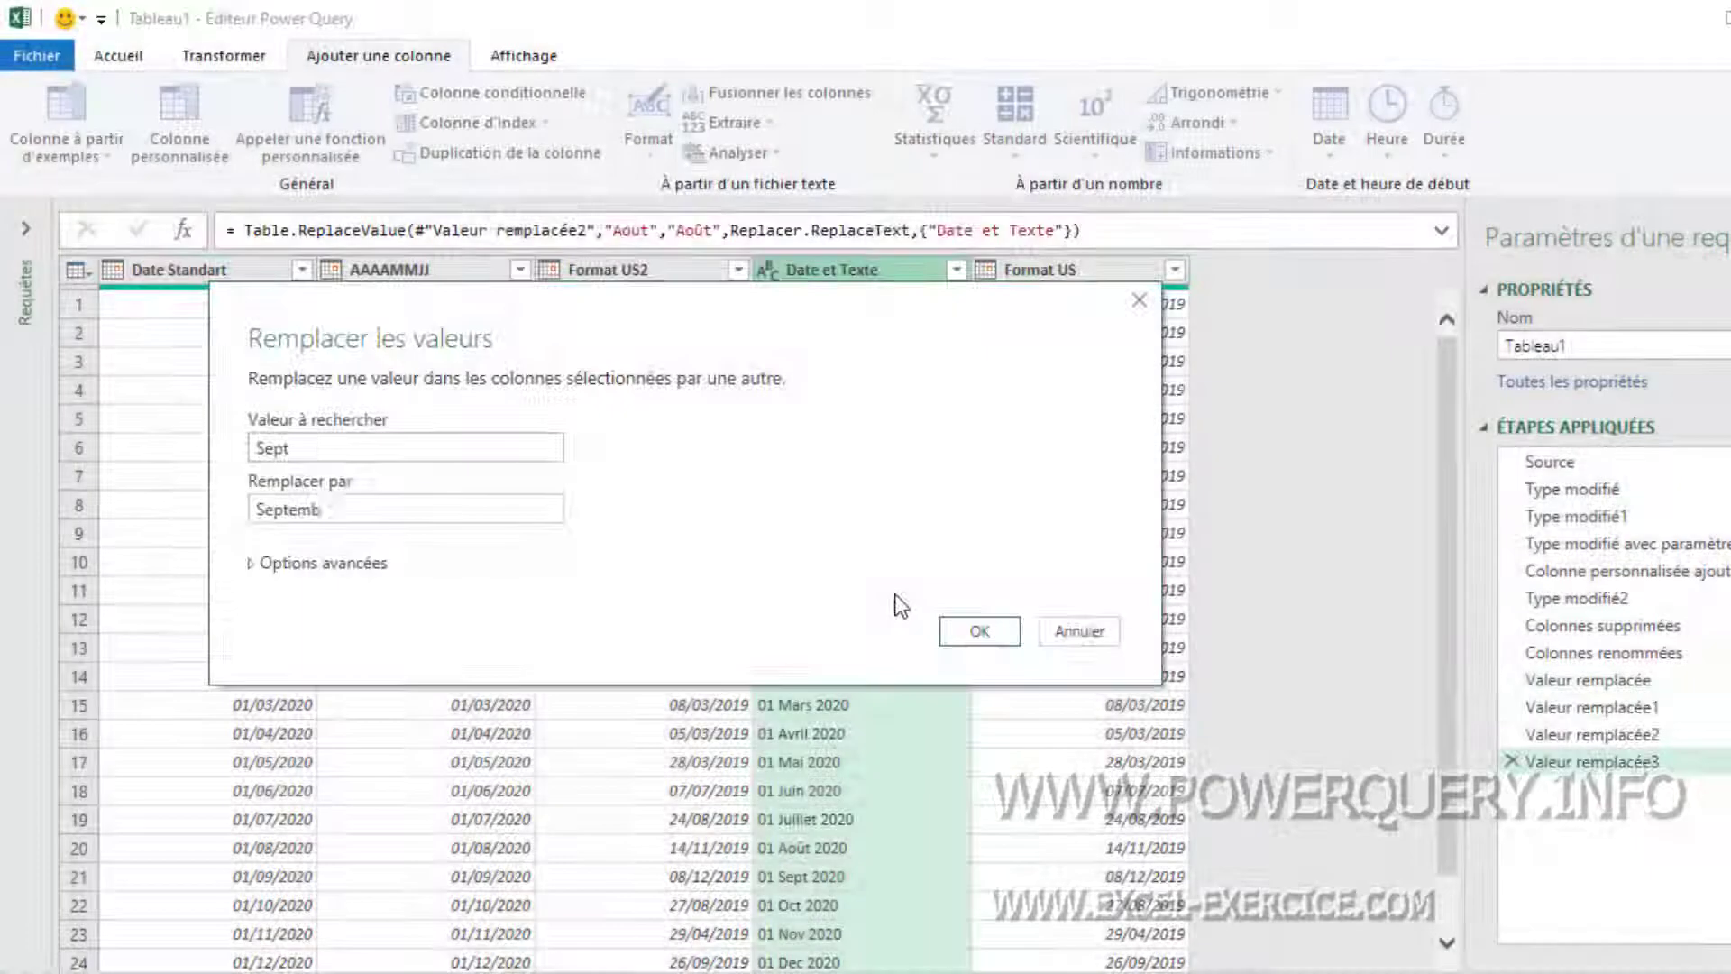
{"action": "type", "text": "bre"}
{"action": "left_click", "coordinate": [979, 631]}
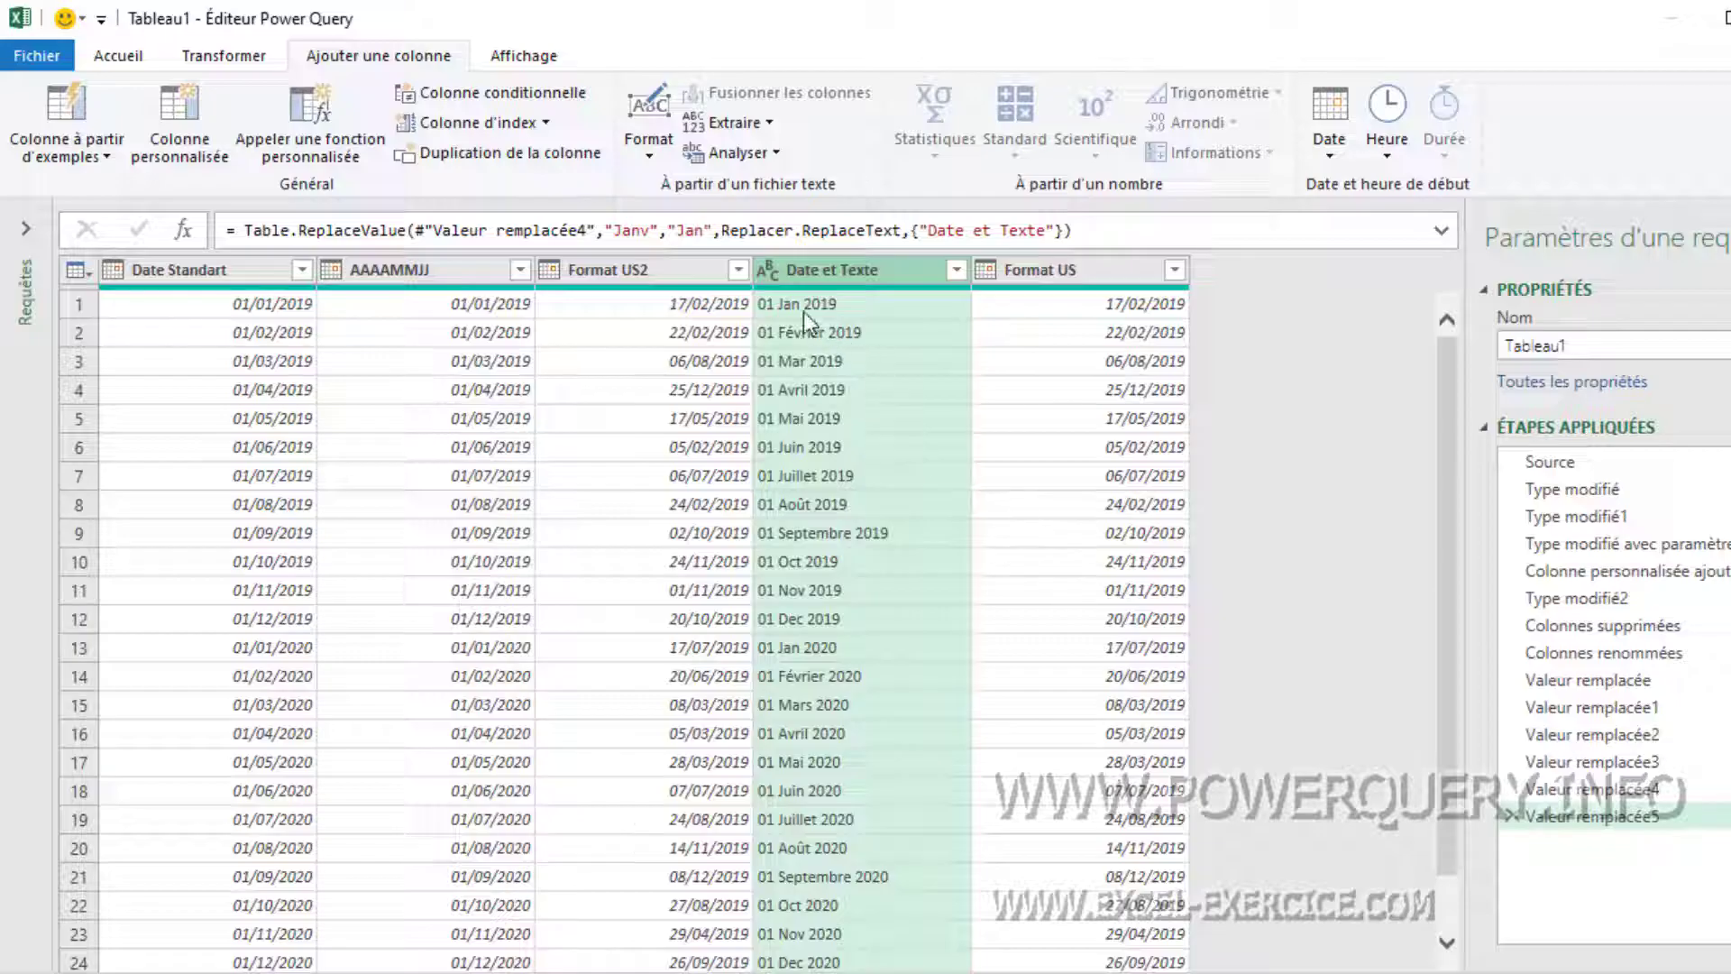
Convert the cleaned Date et Texte column to Date, and close and load the query into the workbook.
{"action": "left_click", "coordinate": [776, 277]}
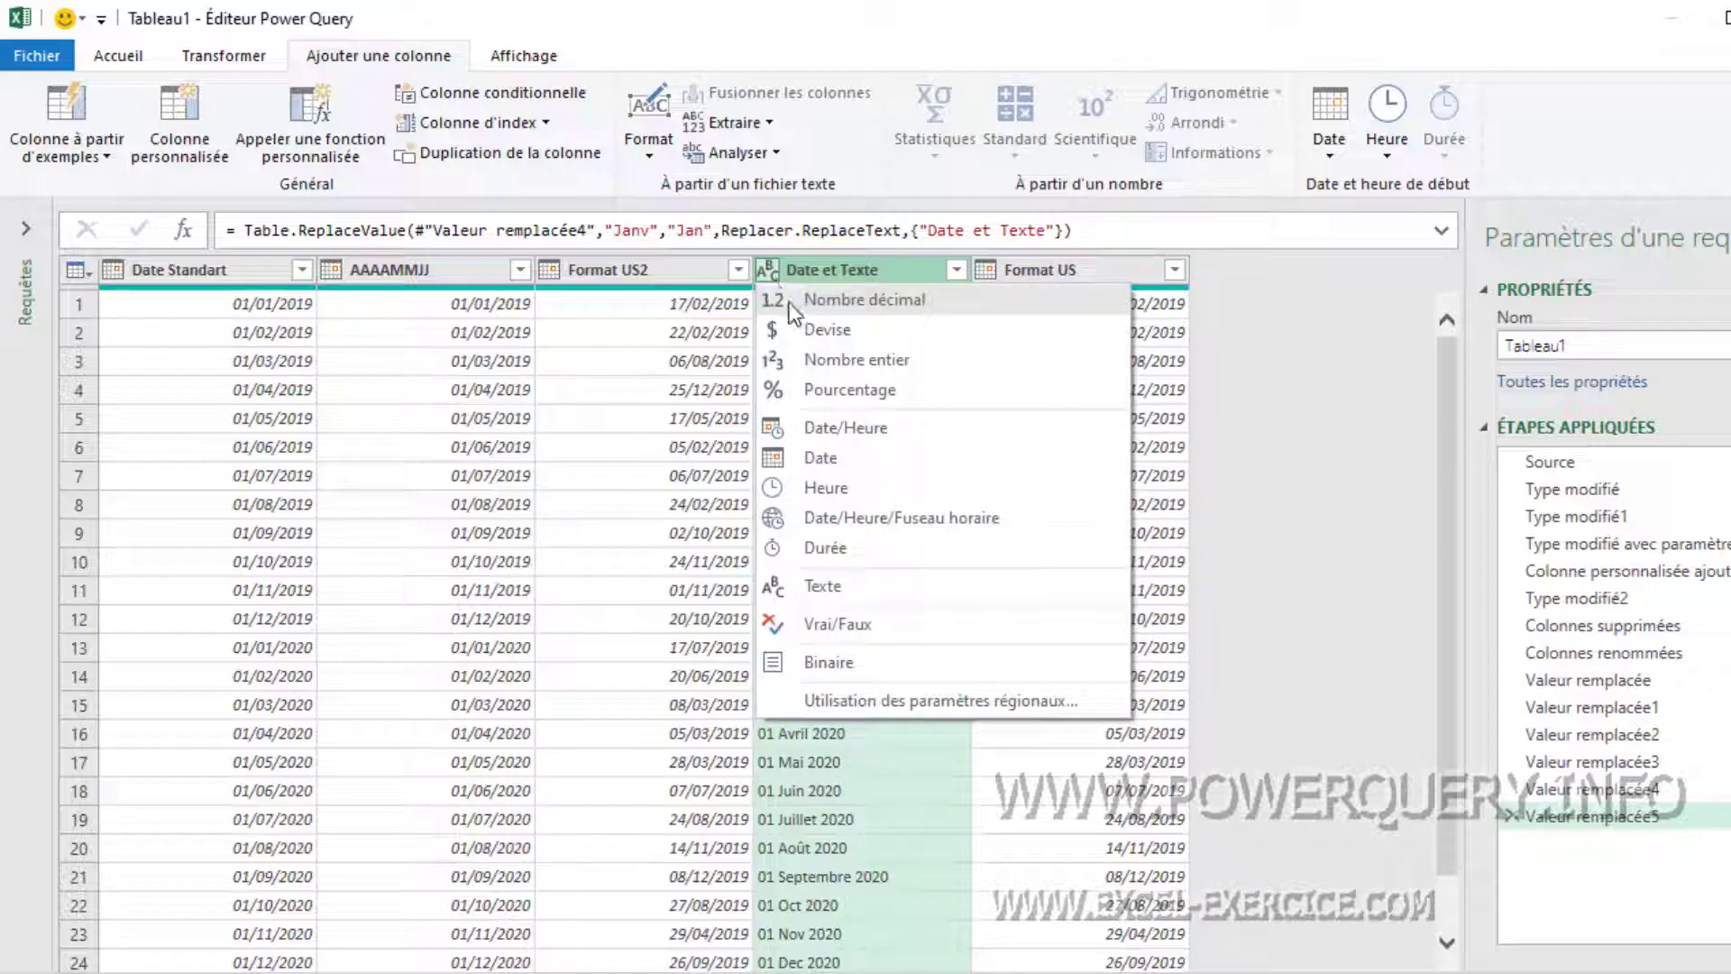
{"action": "left_click", "coordinate": [810, 457]}
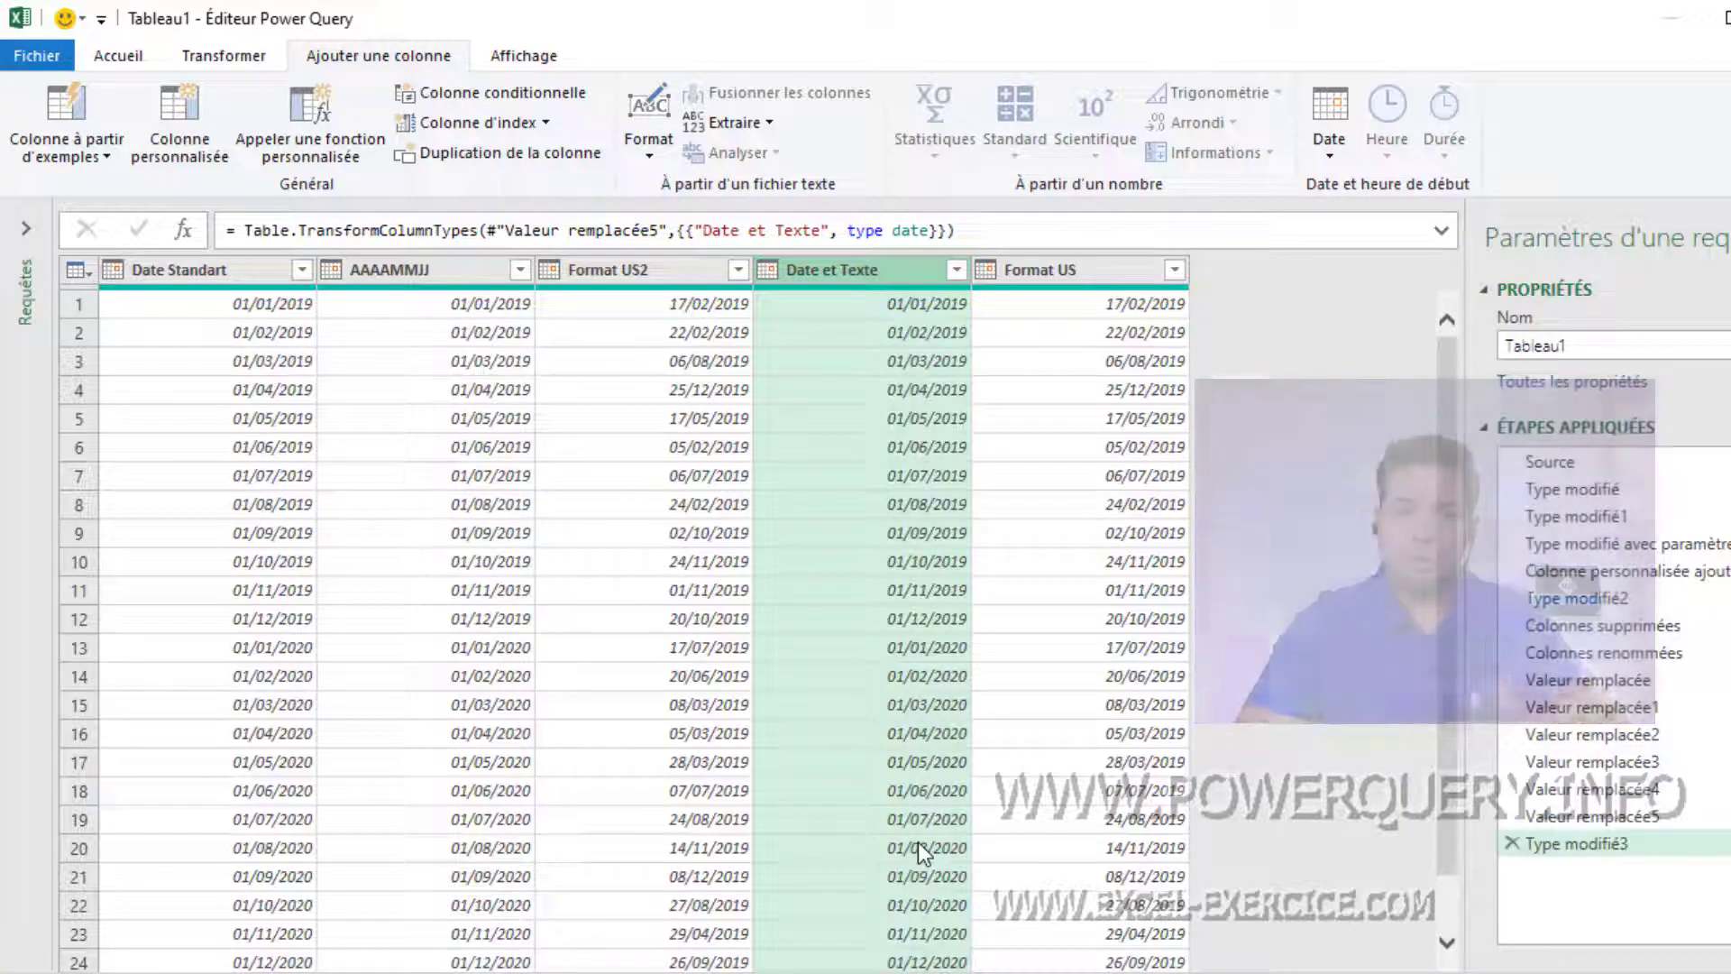
{"action": "left_click", "coordinate": [118, 55]}
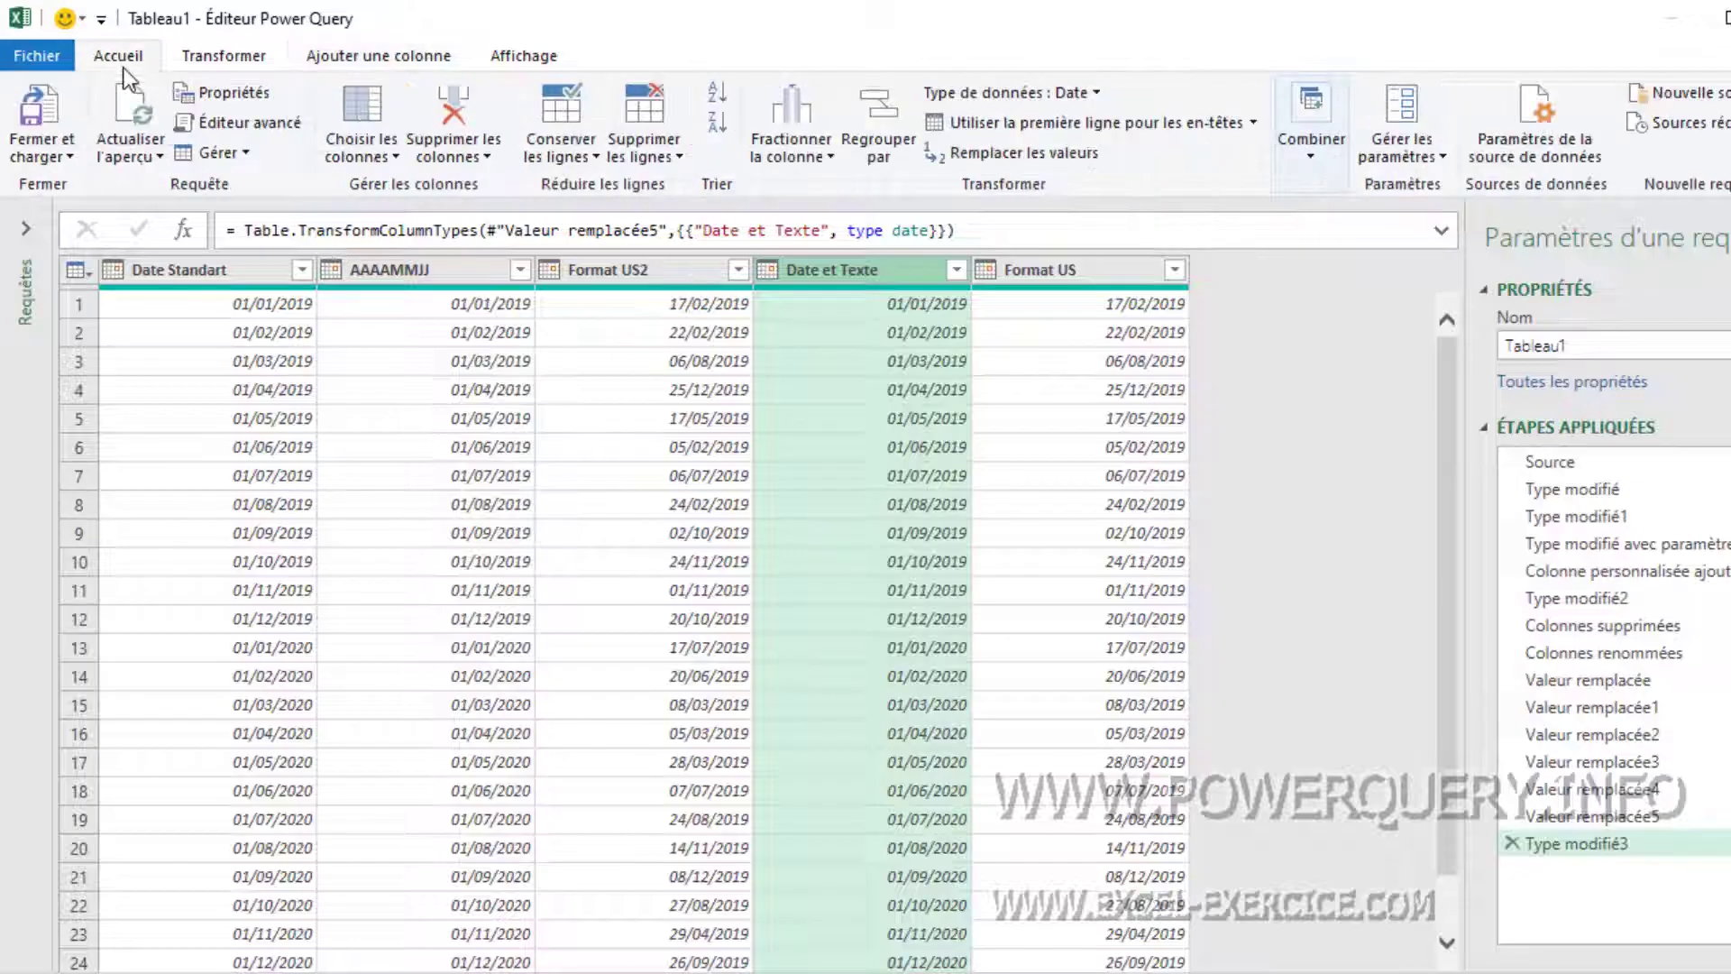
{"action": "left_click", "coordinate": [52, 120]}
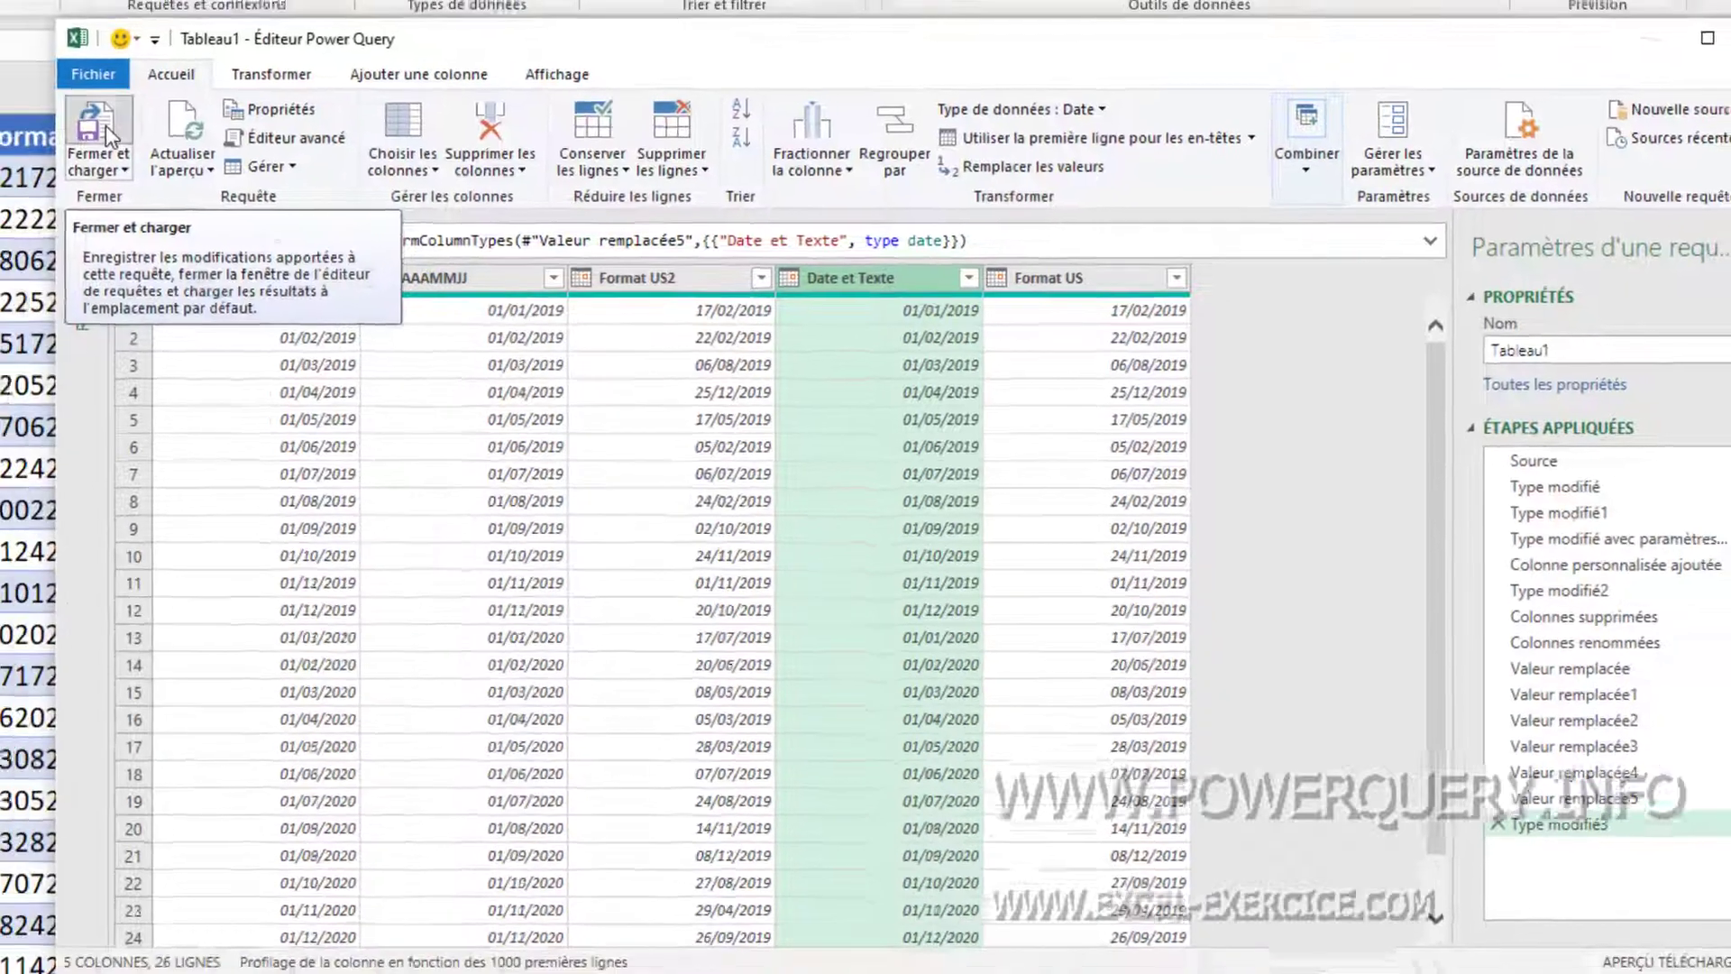